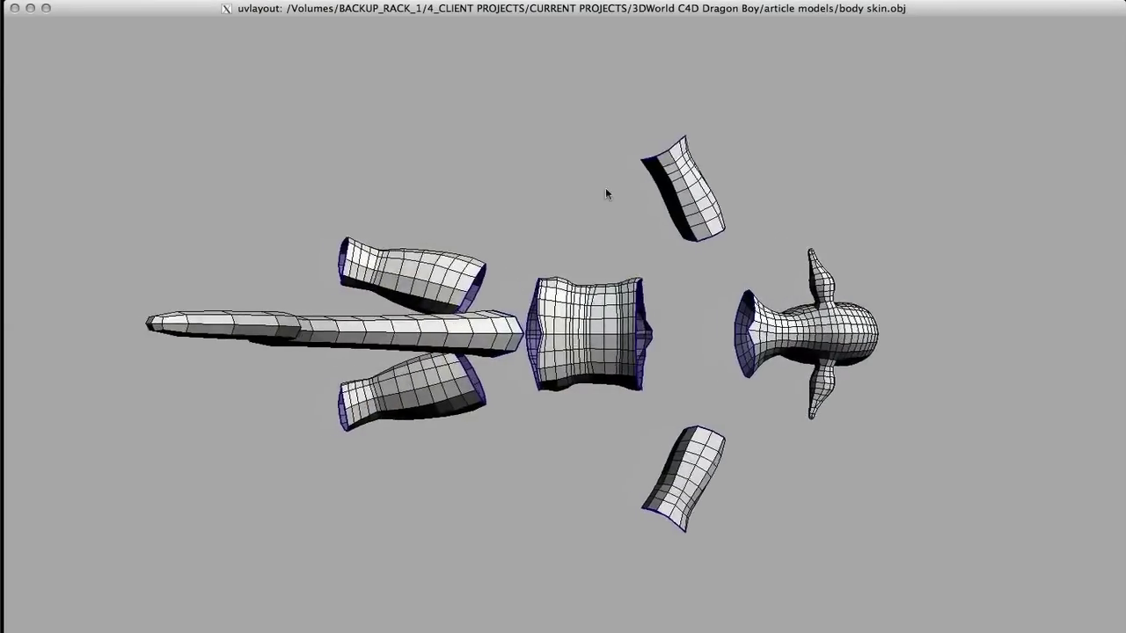
Step: Mark a seam loop around the tail tip, weld the stray seam edges, then detach the tip cap and drop it into UV space
left_click_drag(605, 191, 718, 185)
key("c")
key("c")
key("c")
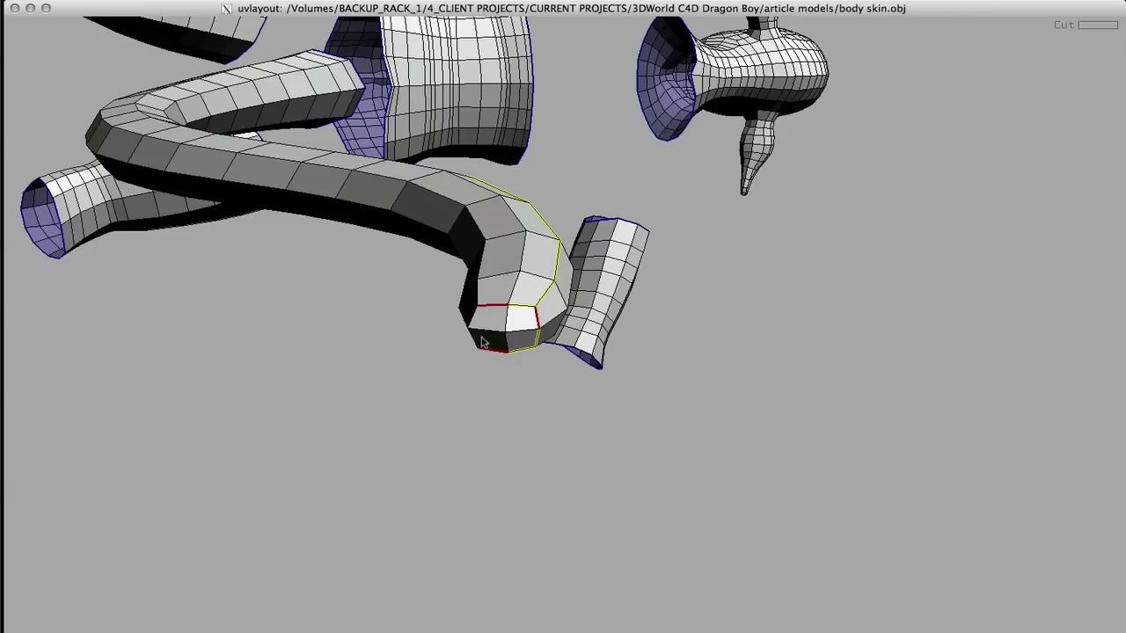
key("c")
key("w")
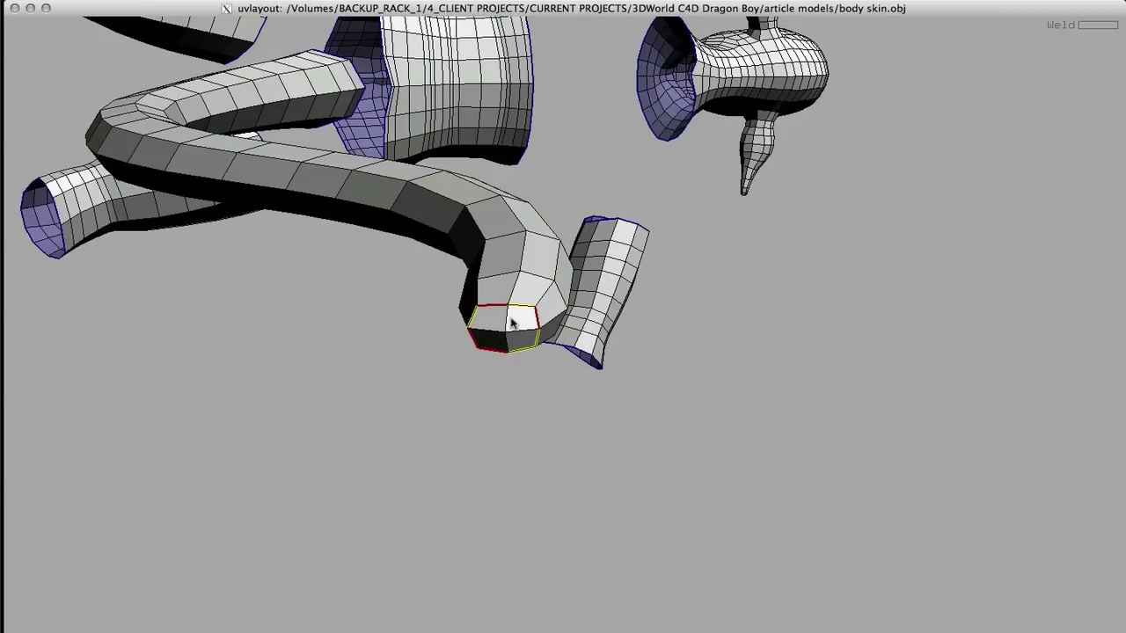
key("Return")
middle_click_drag(495, 340, 367, 453)
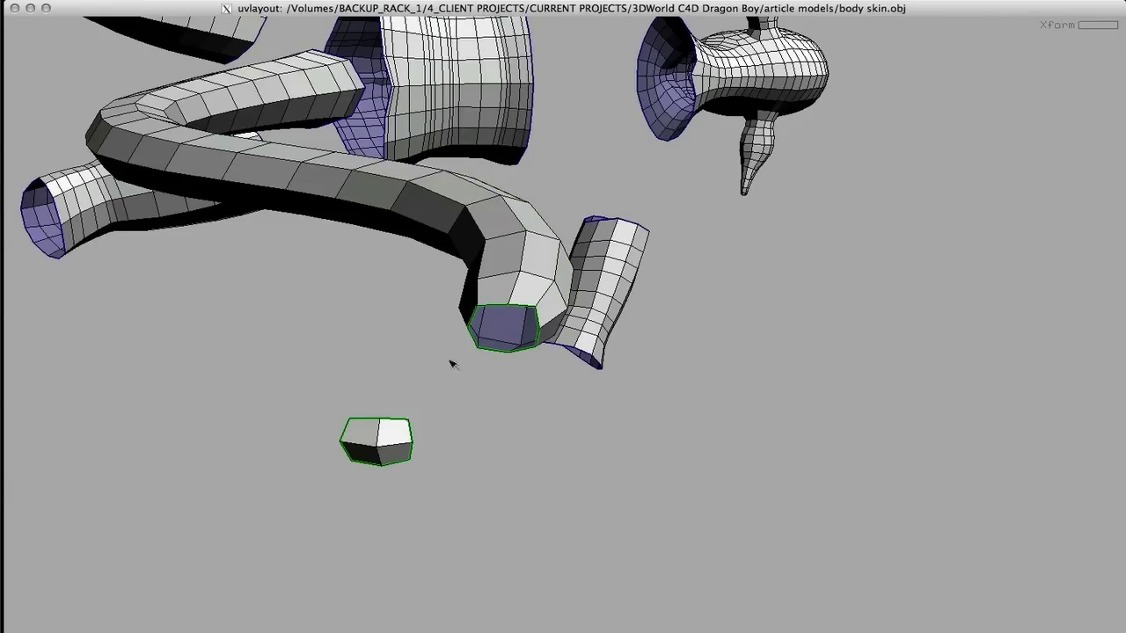
left_click_drag(404, 325, 441, 358)
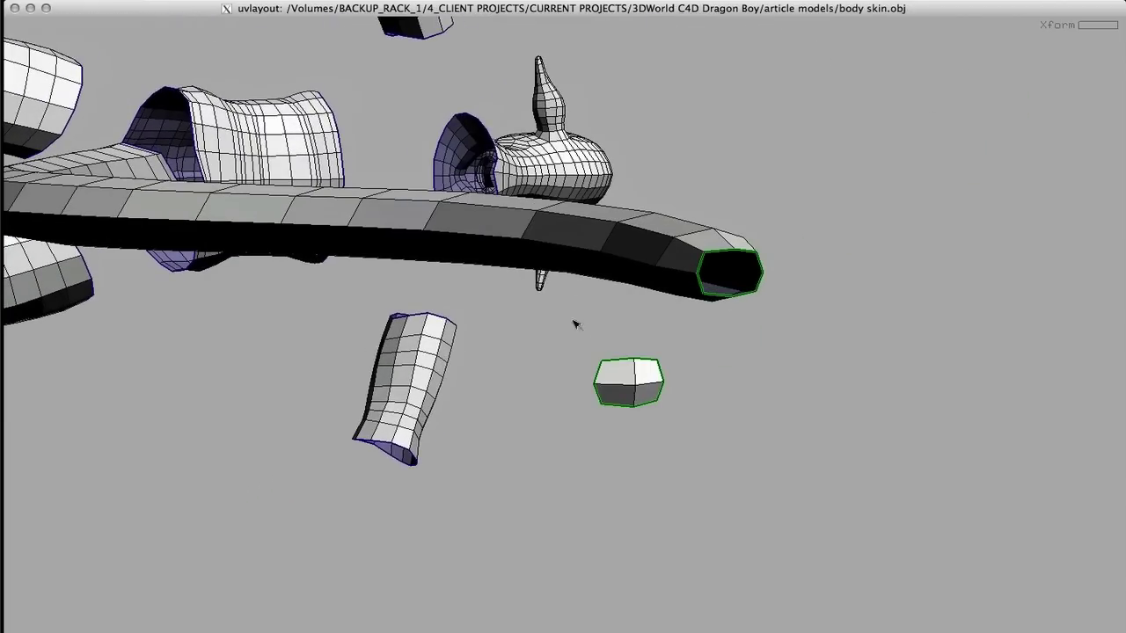
key("d")
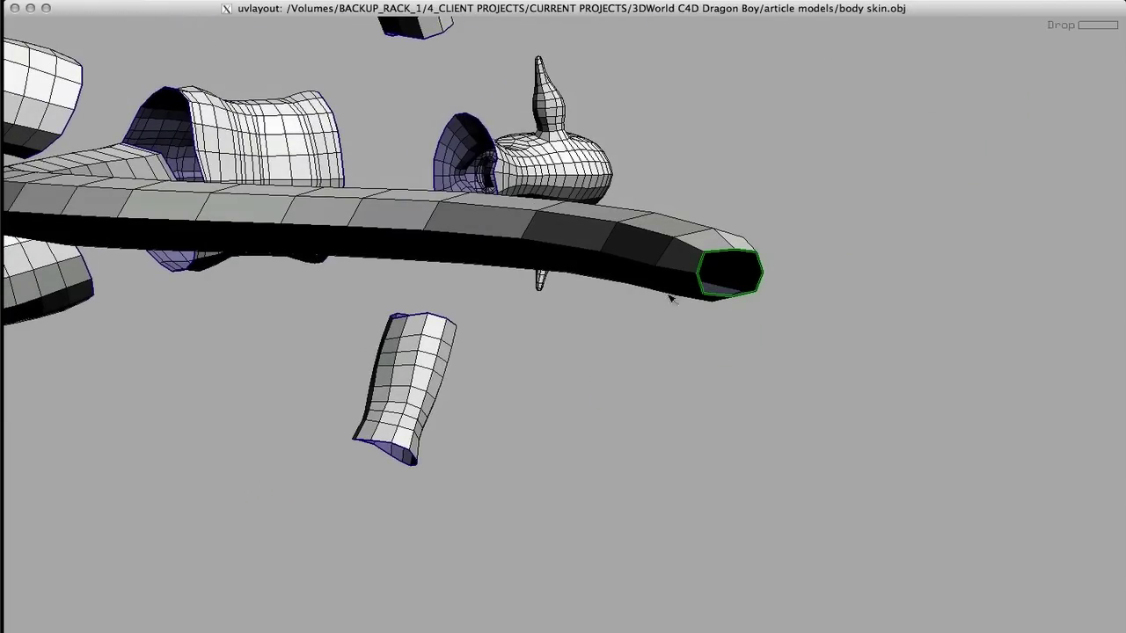
Step: Cut a lengthwise seam along the underside of the tail, split it open and drop the tail into UV space
key("c")
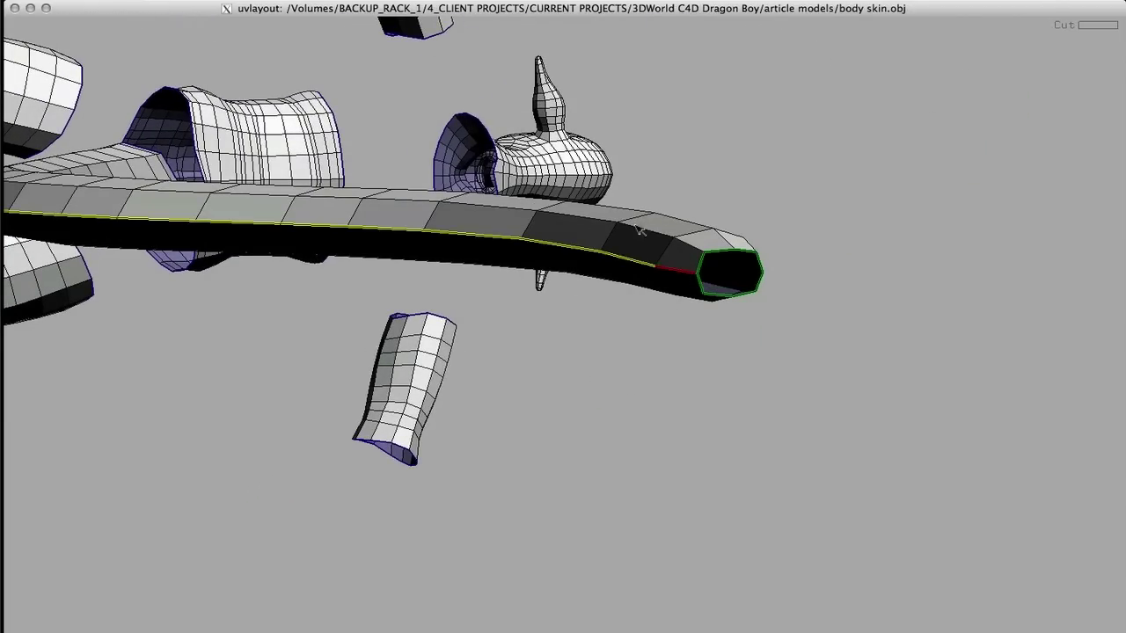
right_click_drag(648, 232, 607, 239)
middle_click_drag(607, 239, 682, 260)
left_click_drag(382, 255, 413, 297)
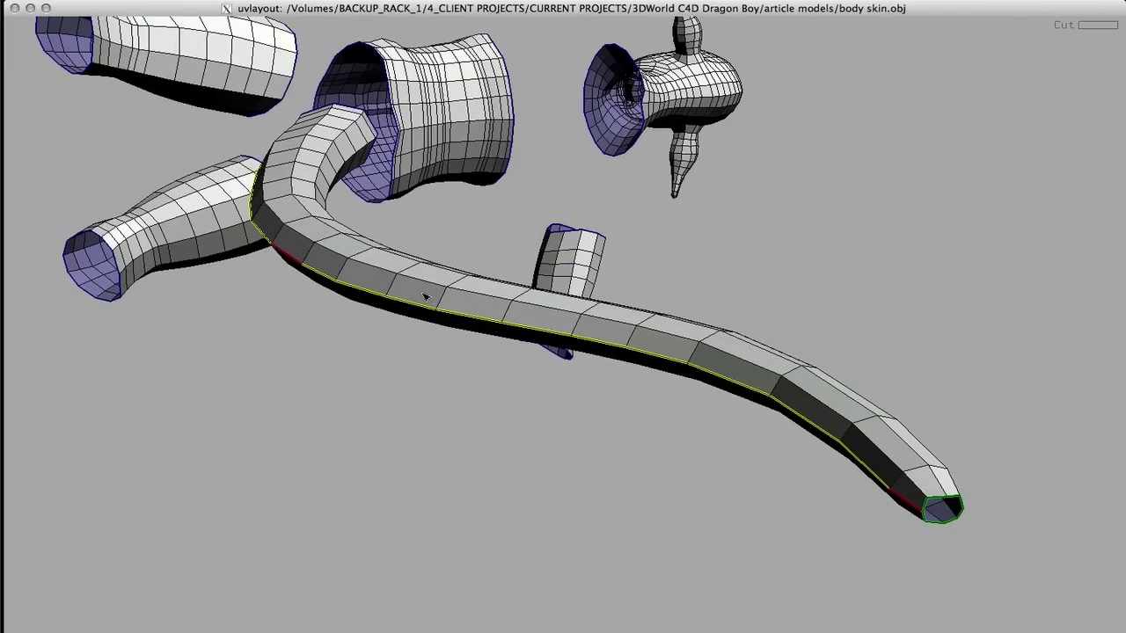
key("Return")
key("d")
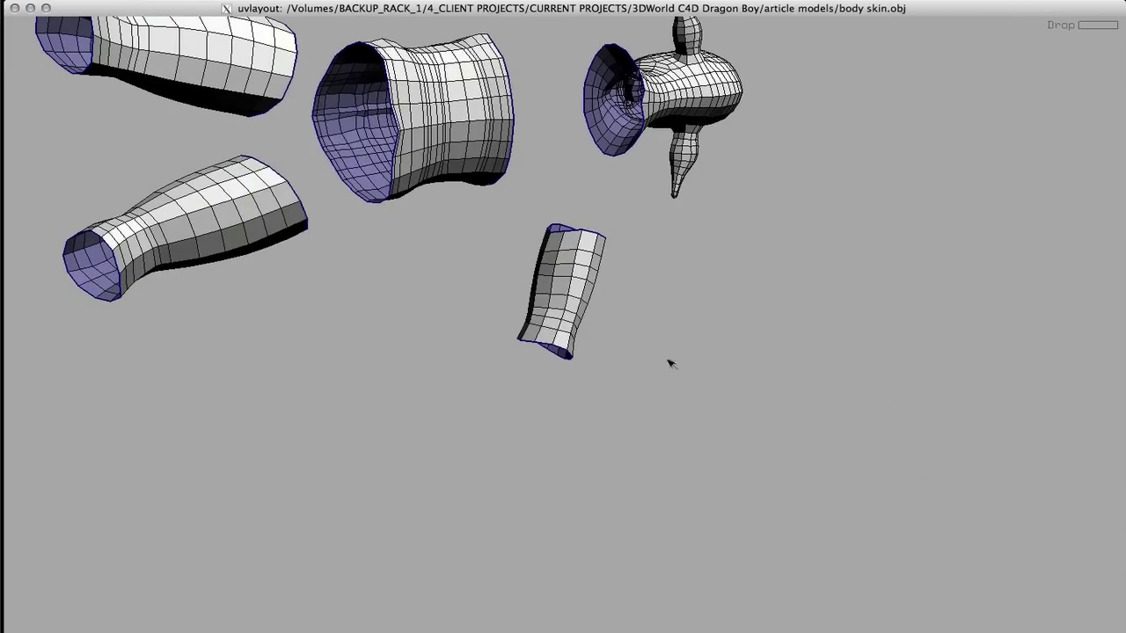
Step: Mark one lengthwise seam along each leg, the torso and each arm
middle_click_drag(631, 337, 701, 361)
left_click_drag(701, 362, 440, 367)
middle_click_drag(440, 366, 222, 468)
middle_click_drag(434, 301, 435, 295)
key("c")
key("c")
key("c")
key("c")
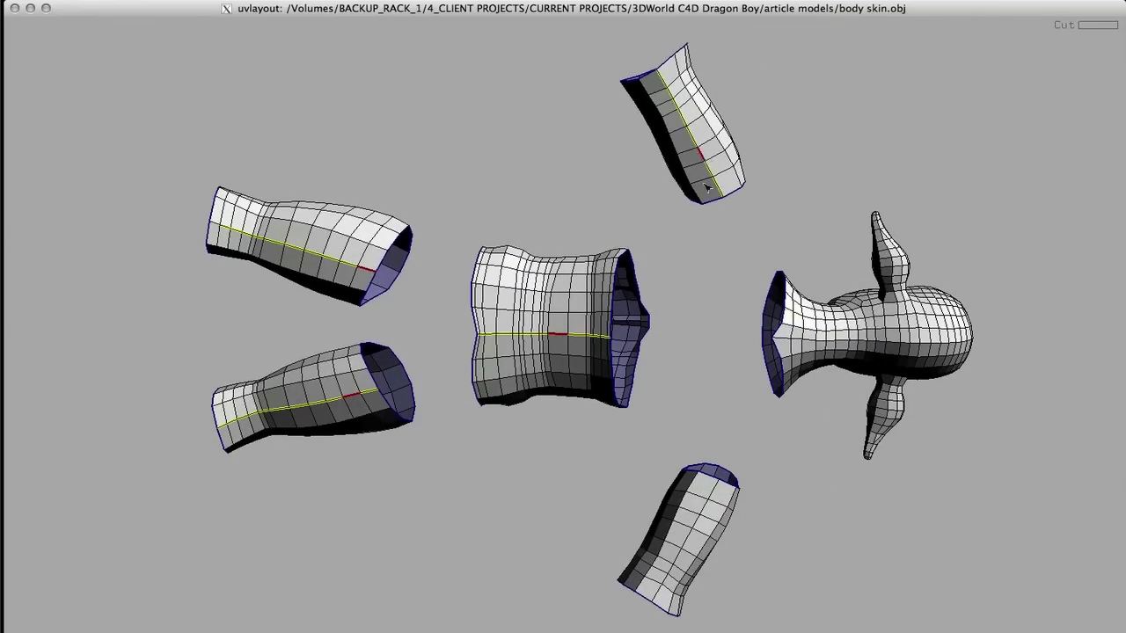
key("c")
Step: Split both legs, the torso and both arms open along their marked seams
key("Return")
key("Return")
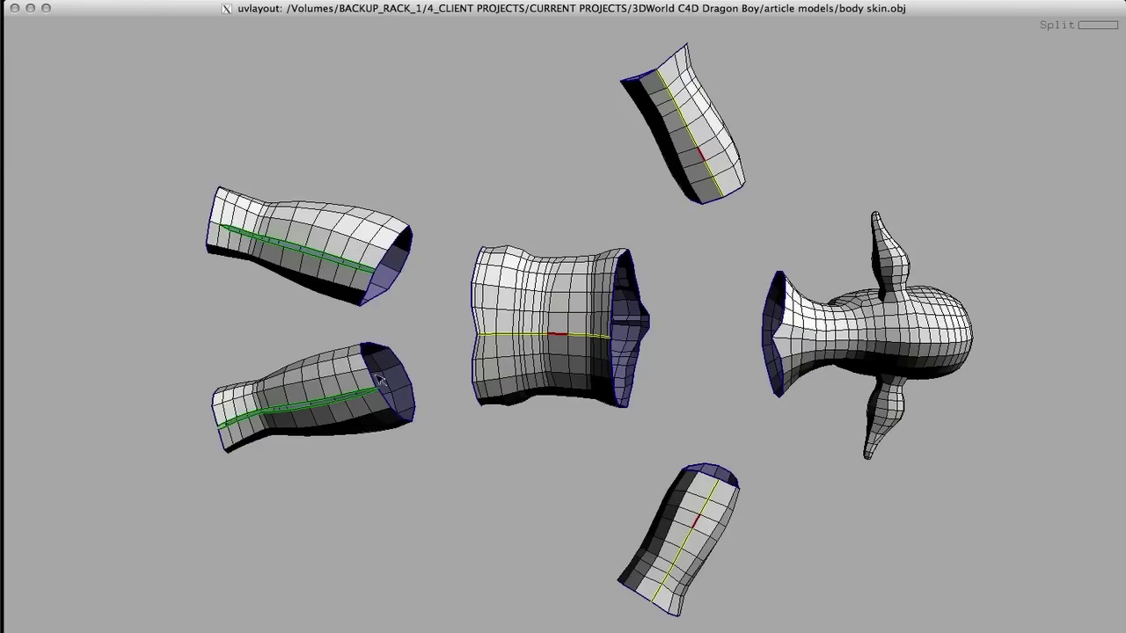
key("Return")
key("Return")
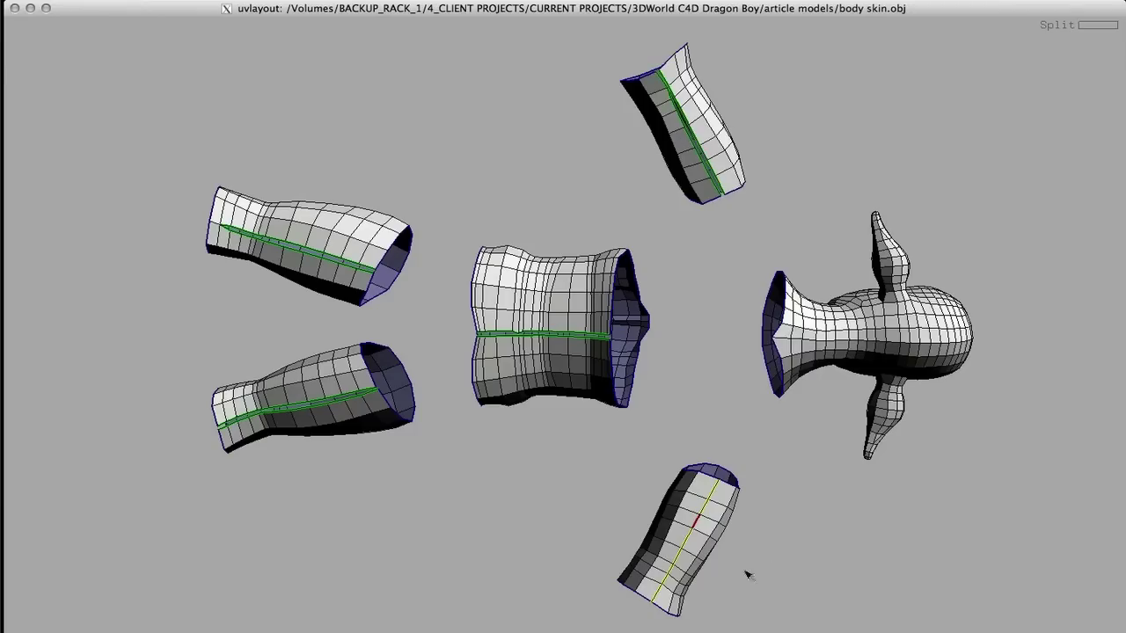
key("Return")
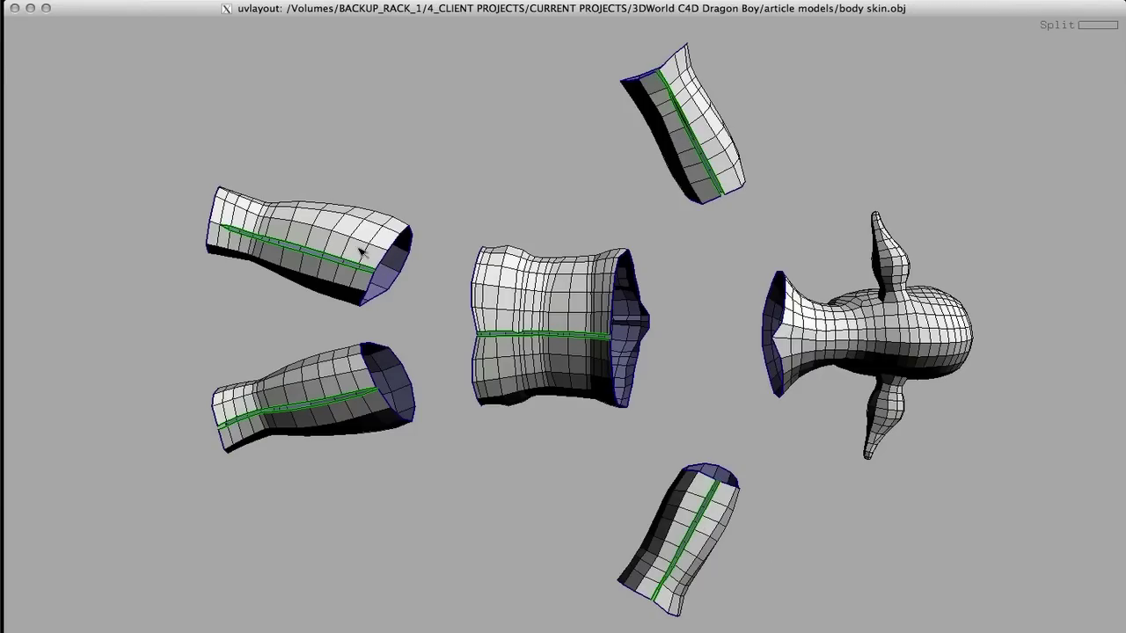
Step: Drop the split leg, torso and arm shells into UV space
key("d")
key("d")
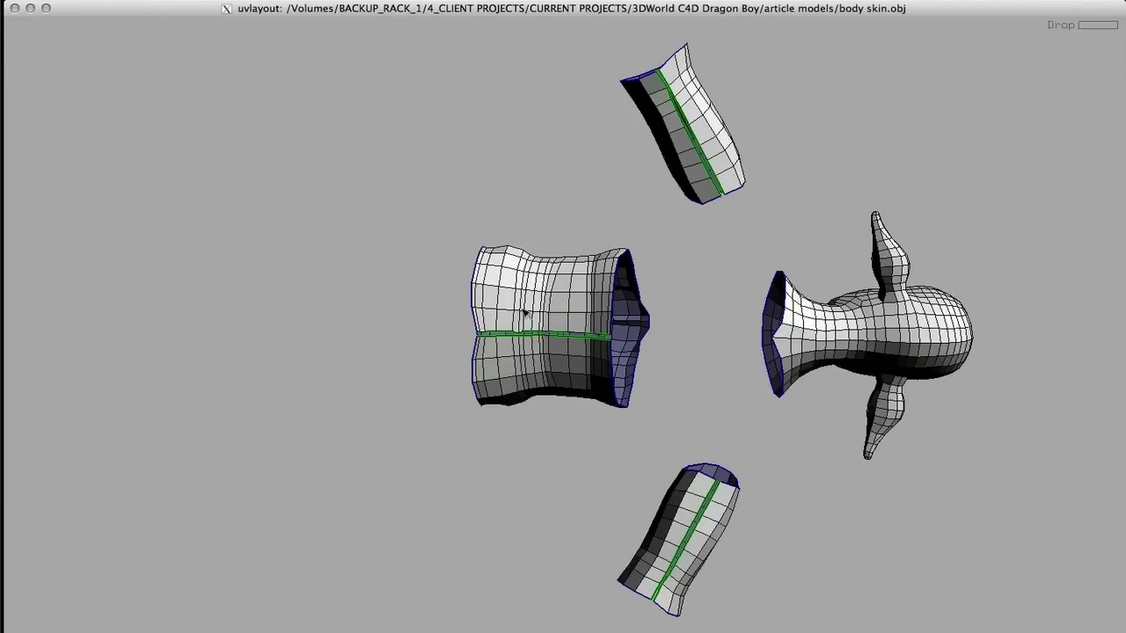
key("d")
key("d")
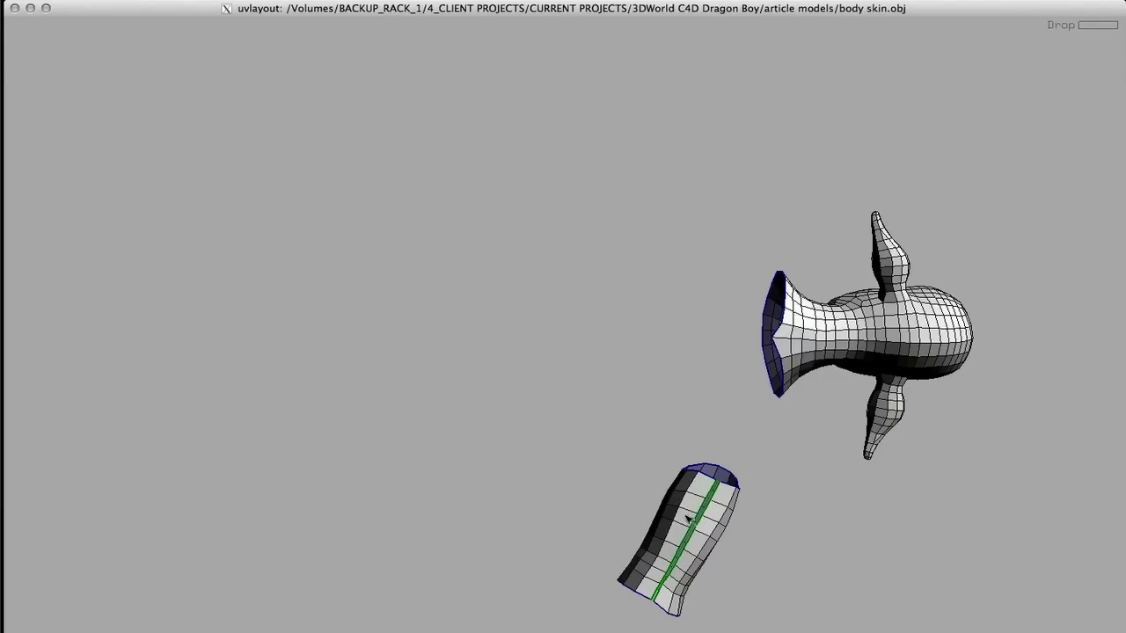
key("d")
Step: Mark an edge-loop seam around the middle of each eyeball, dividing it into two hemispheres
middle_click_drag(749, 339, 398, 284)
middle_click_drag(650, 281, 459, 283)
left_click_drag(541, 297, 243, 307)
right_click_drag(352, 294, 791, 264)
middle_click_drag(669, 266, 537, 220)
right_click_drag(537, 220, 722, 212)
key("c")
left_click_drag(614, 276, 407, 192)
key("c")
left_click_drag(451, 416, 645, 457)
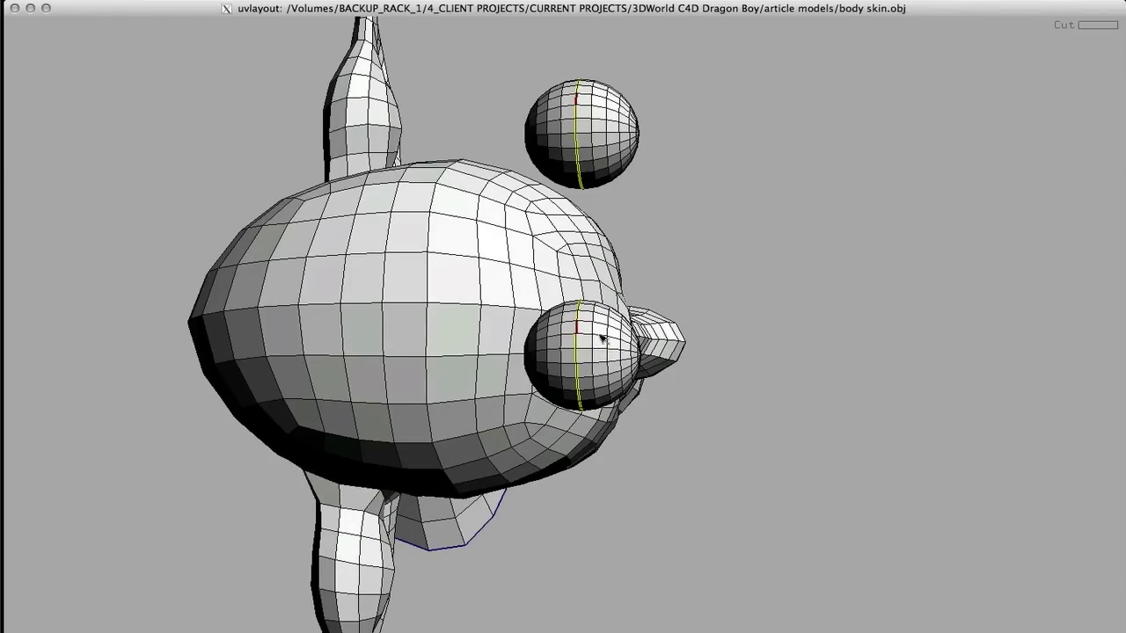
Step: Detach the eyeball hemispheres along their seams and drop all four pieces into UV space
key("Return")
key("Return")
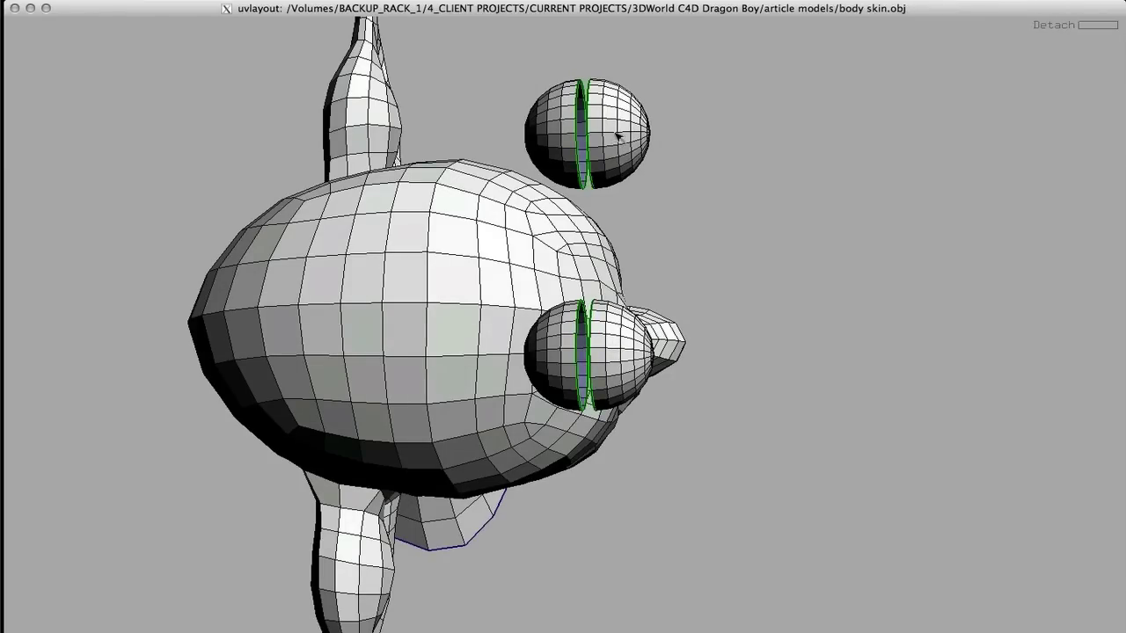
key("d")
key("d")
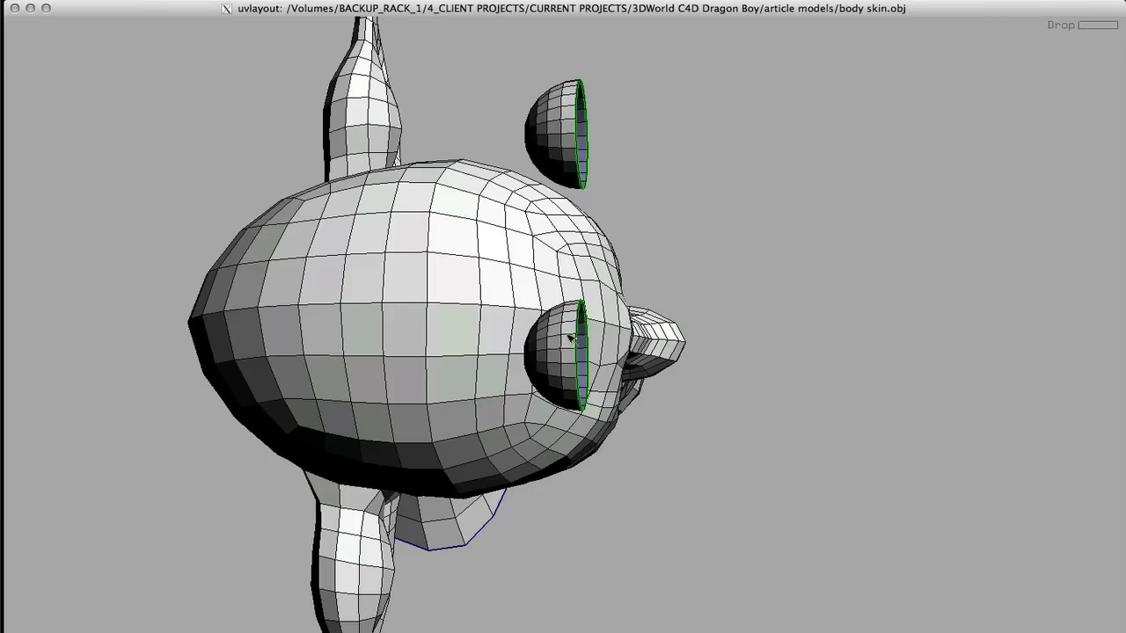
key("d")
key("d")
Step: Mark a seam around the base of the first ear, weld the stray seams running over the head, and detach the ear
left_click_drag(466, 318, 683, 157)
right_click_drag(684, 157, 601, 226)
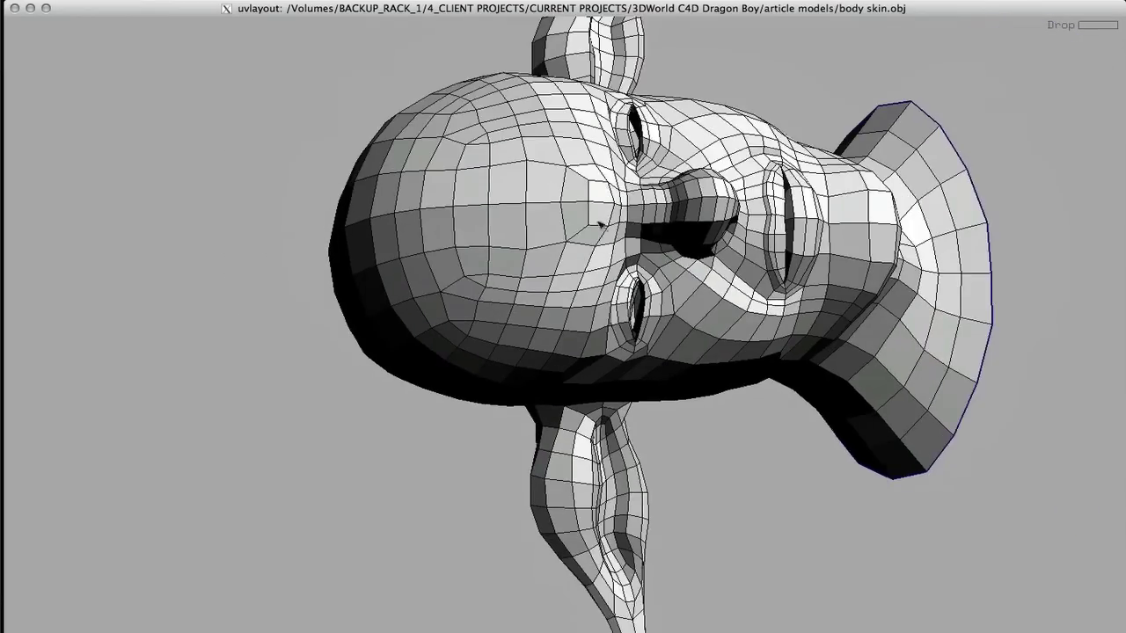
middle_click_drag(600, 226, 395, 382)
left_click_drag(395, 382, 526, 237)
left_click_drag(717, 491, 595, 329)
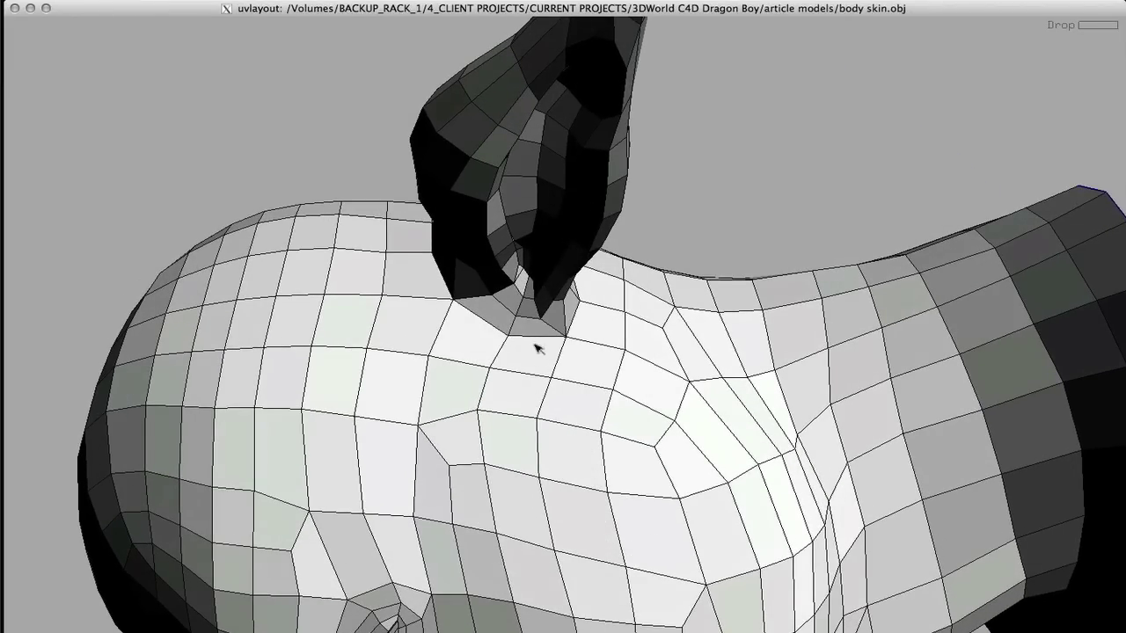
left_click_drag(574, 319, 607, 273)
left_click_drag(670, 293, 628, 315)
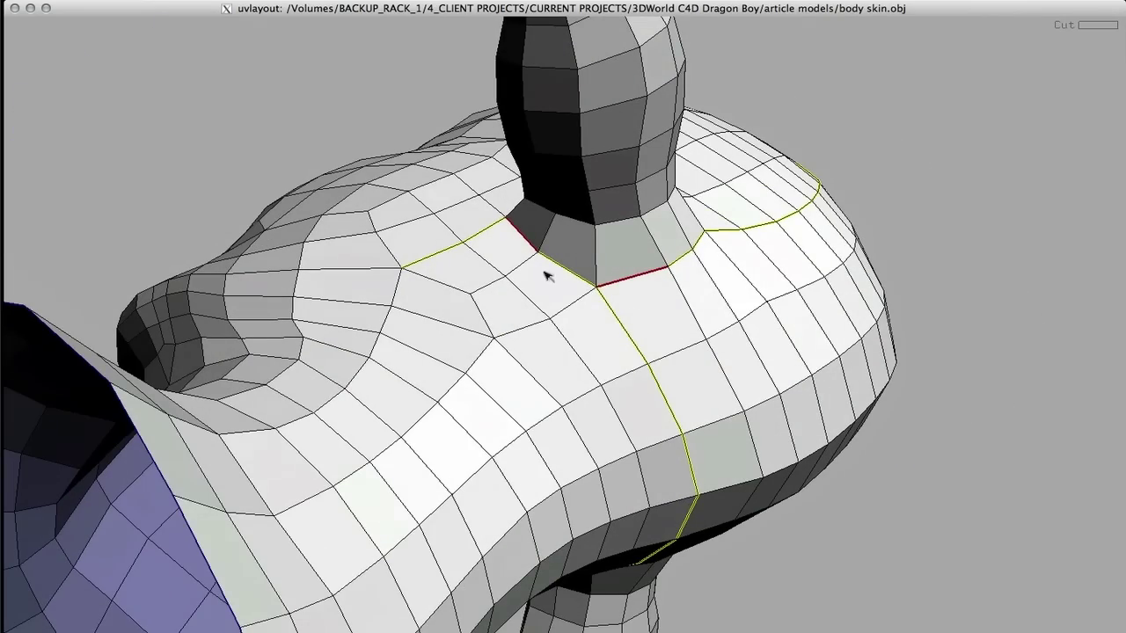
key("w")
key("w")
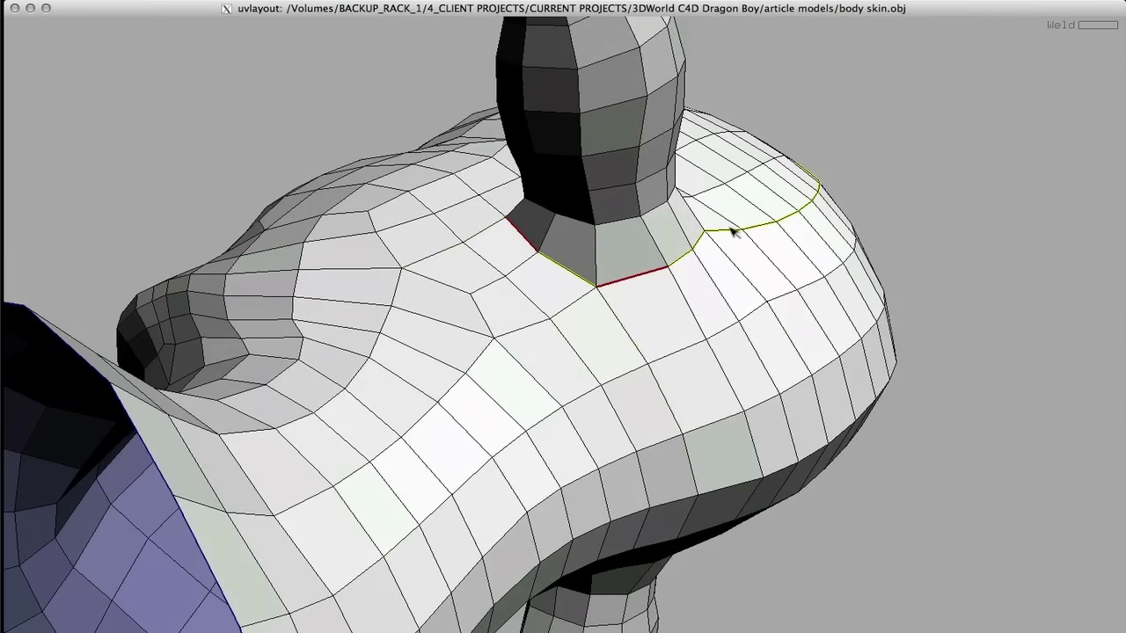
left_click_drag(745, 221, 601, 262)
key("Return")
middle_click_drag(599, 229, 572, 198)
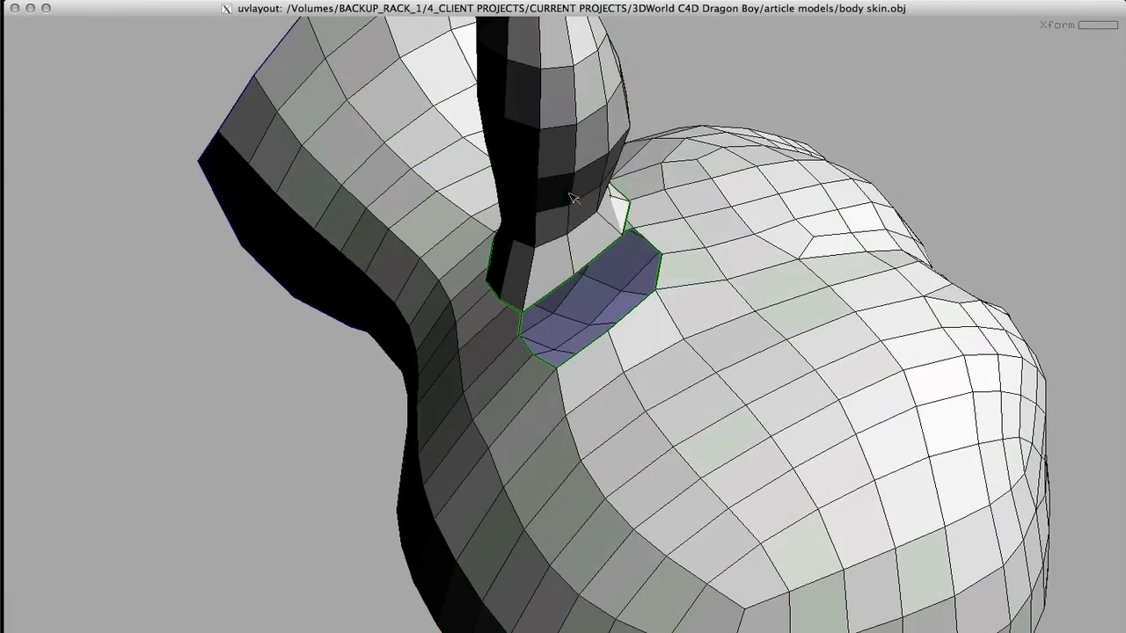
Step: Cut the first ear lengthwise along its outer edges, detach the halves and drop both into UV space
key("c")
left_click_drag(571, 252, 742, 305)
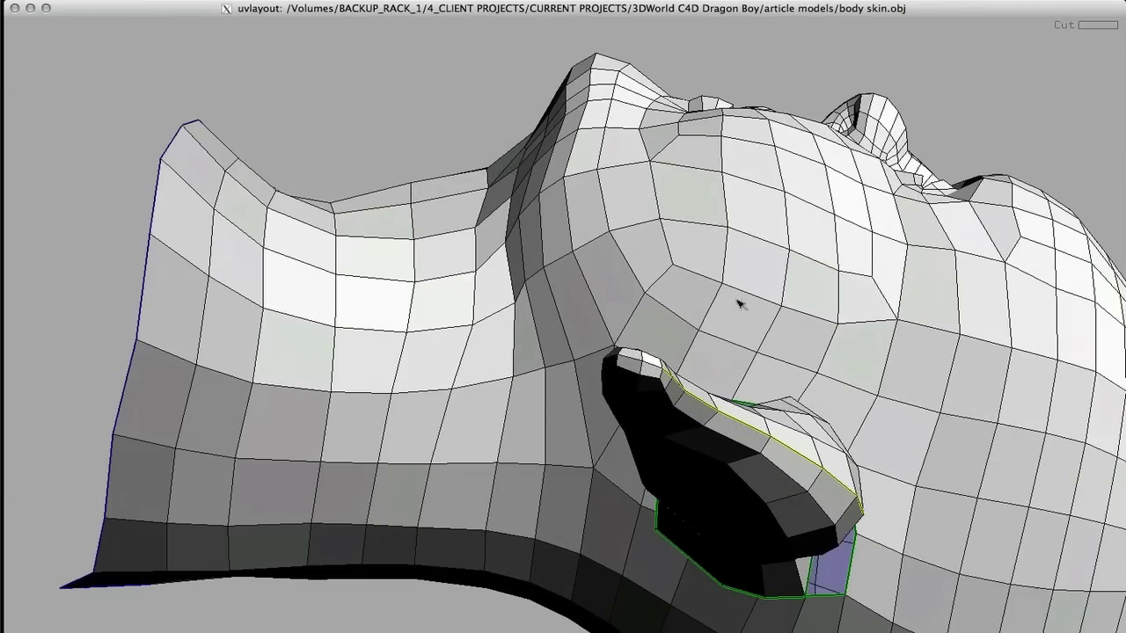
left_click_drag(651, 365, 514, 406)
key("c")
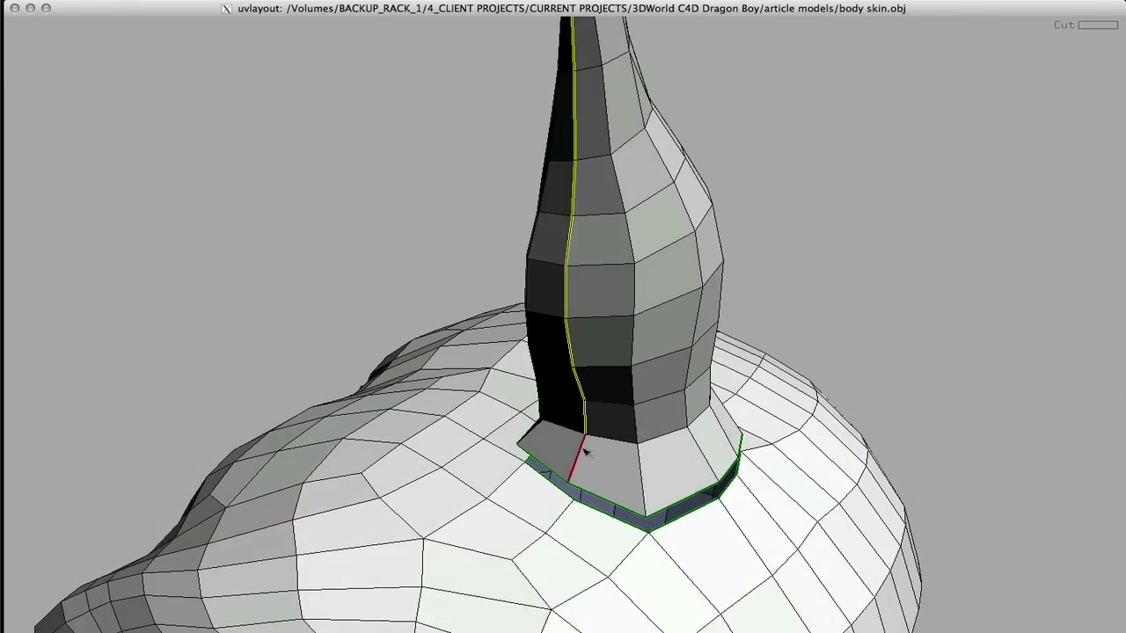
key("Return")
key("d")
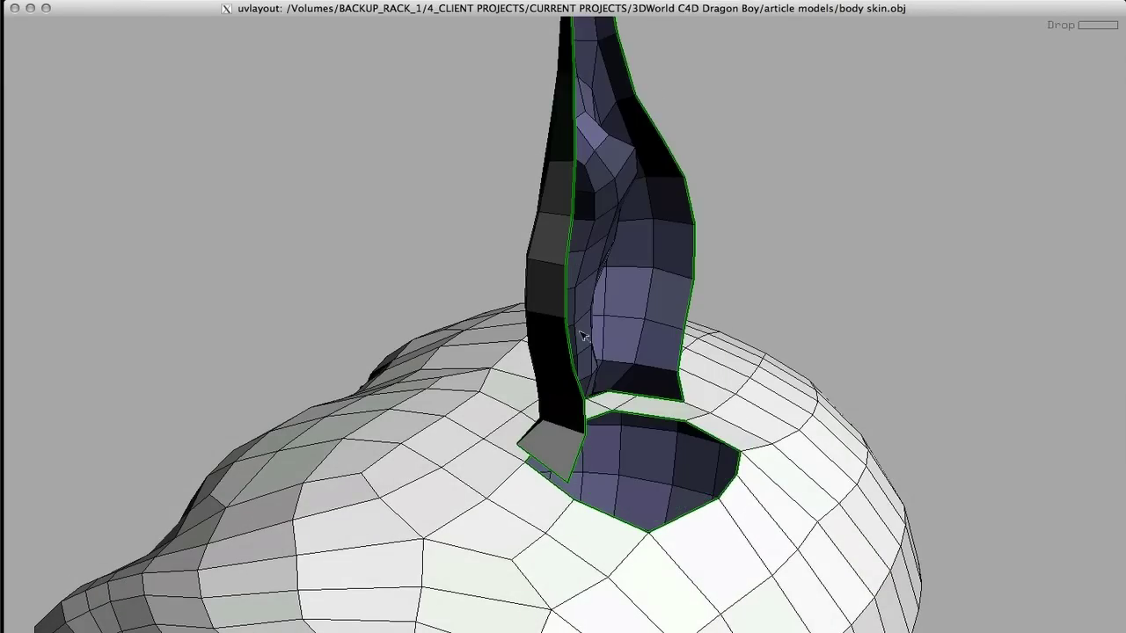
left_click_drag(672, 344, 395, 294)
key("d")
Step: Mark a seam around the base of the second ear, weld the stray seams on the head, and detach the ear
key("c")
left_click_drag(438, 360, 590, 365)
key("c")
key("c")
key("c")
key("c")
key("w")
key("w")
key("w")
mouse_move(673, 397)
left_mouse_down()
mouse_move(515, 471)
mouse_move(448, 436)
mouse_move(426, 385)
left_mouse_up()
key("Return")
Step: Try to detach a lengthwise section of the second ear along seams marked on both sides of its back face
middle_click_drag(313, 448, 337, 374)
mouse_move(337, 375)
left_mouse_down()
mouse_move(427, 448)
mouse_move(440, 425)
left_mouse_up()
middle_click_drag(439, 425, 443, 352)
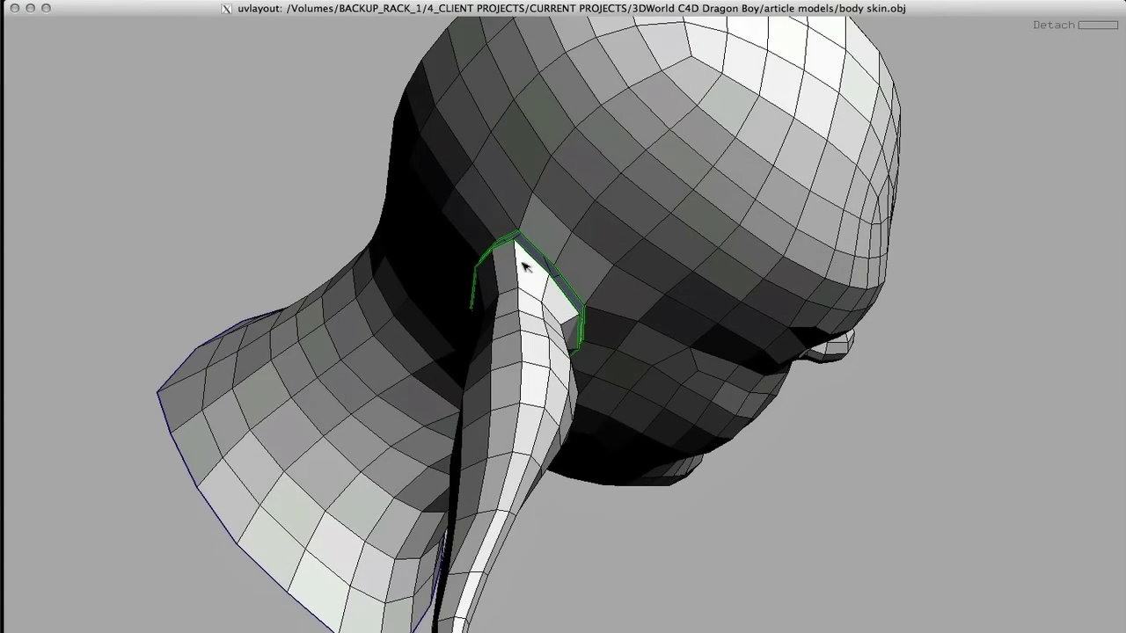
key("c")
left_click_drag(519, 268, 514, 339)
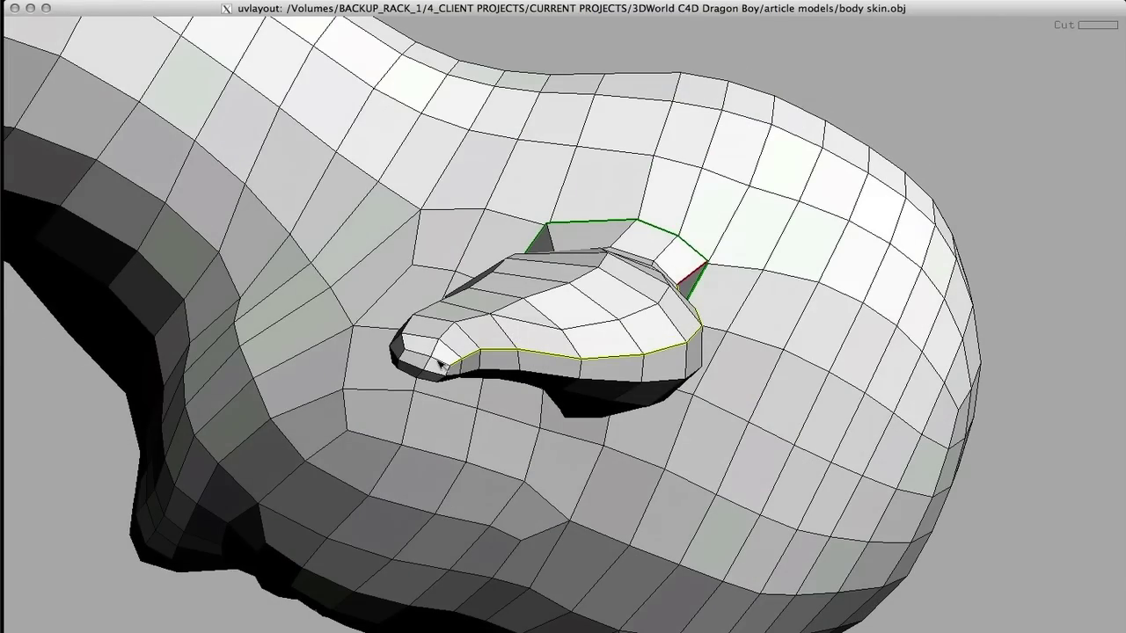
left_click_drag(448, 273, 457, 315)
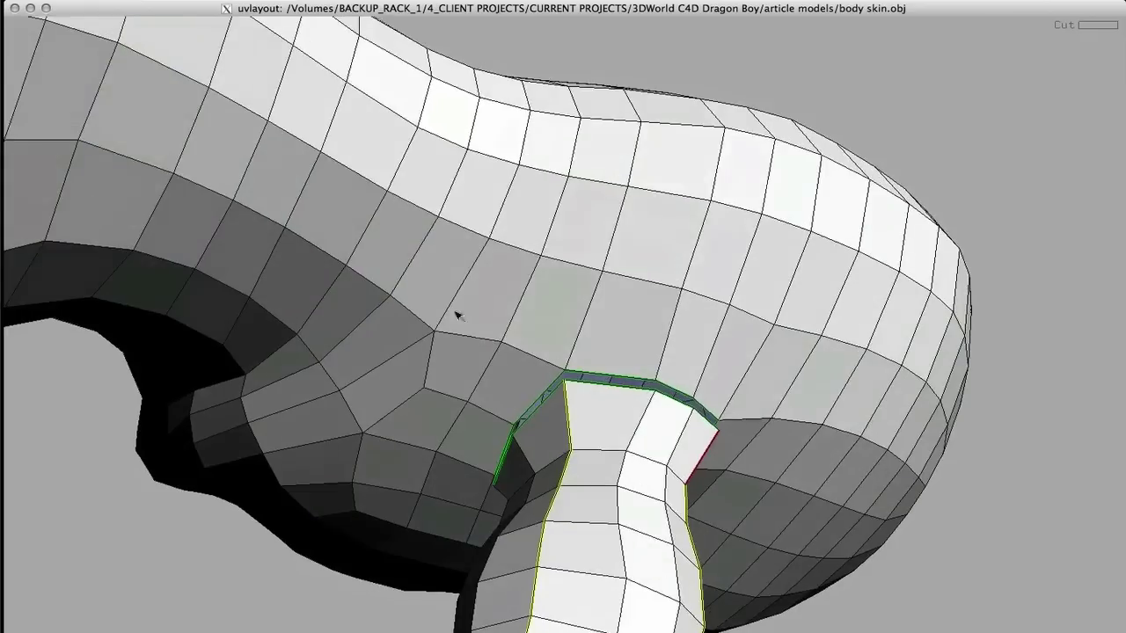
middle_click_drag(458, 315, 411, 101)
key("Return")
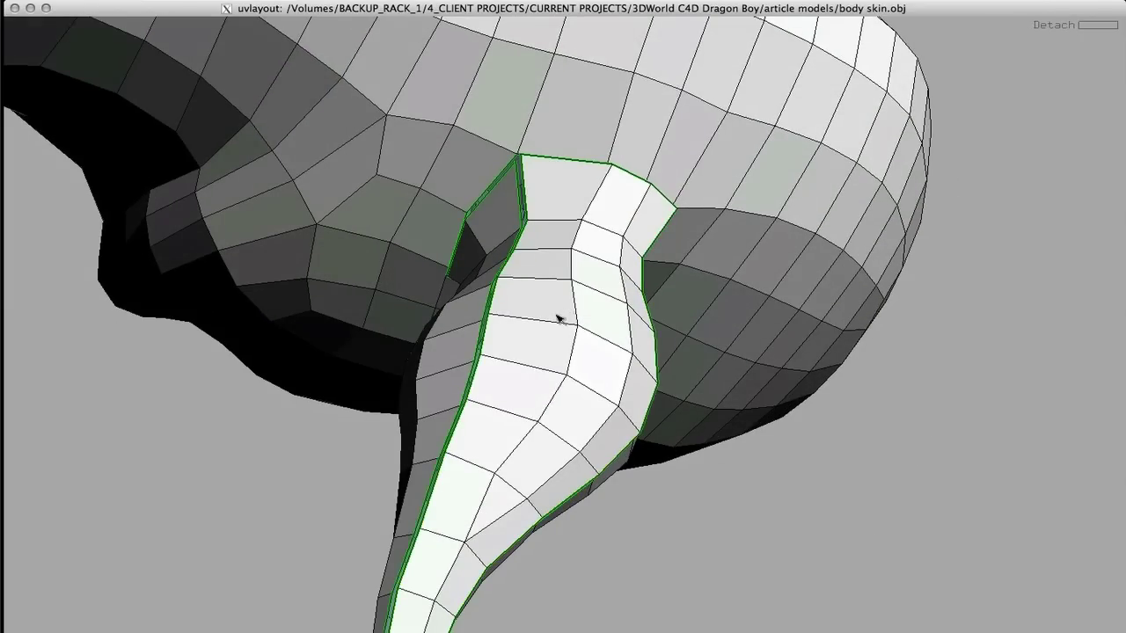
Step: Weld the misplaced lengthwise seams on the second ear
left_click_drag(583, 307, 483, 322)
left_click_drag(477, 364, 618, 317)
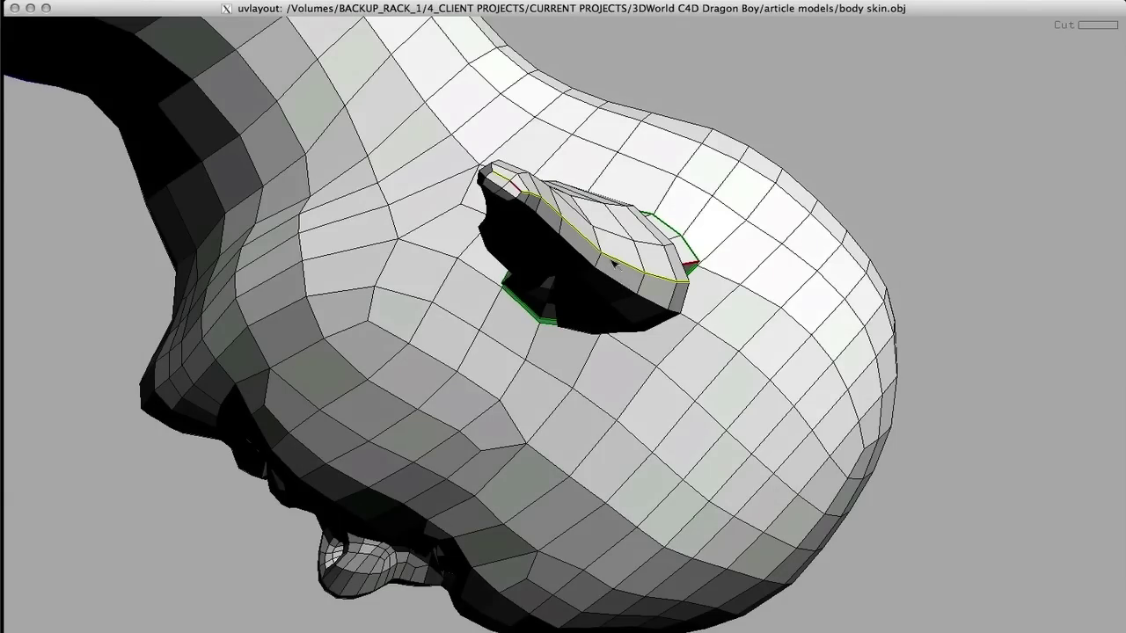
key("w")
left_click_drag(591, 286, 475, 316)
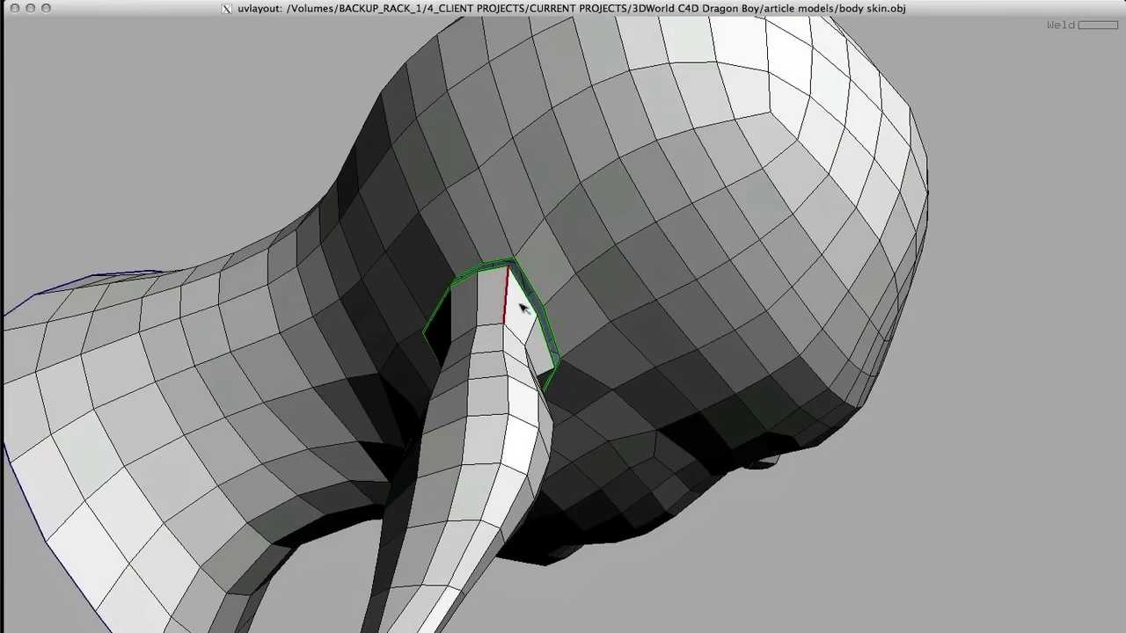
key("c")
key("w")
Step: Cut the second ear lengthwise along its outer edges, detach the halves and drop them into UV space
key("c")
left_click_drag(535, 327, 633, 199)
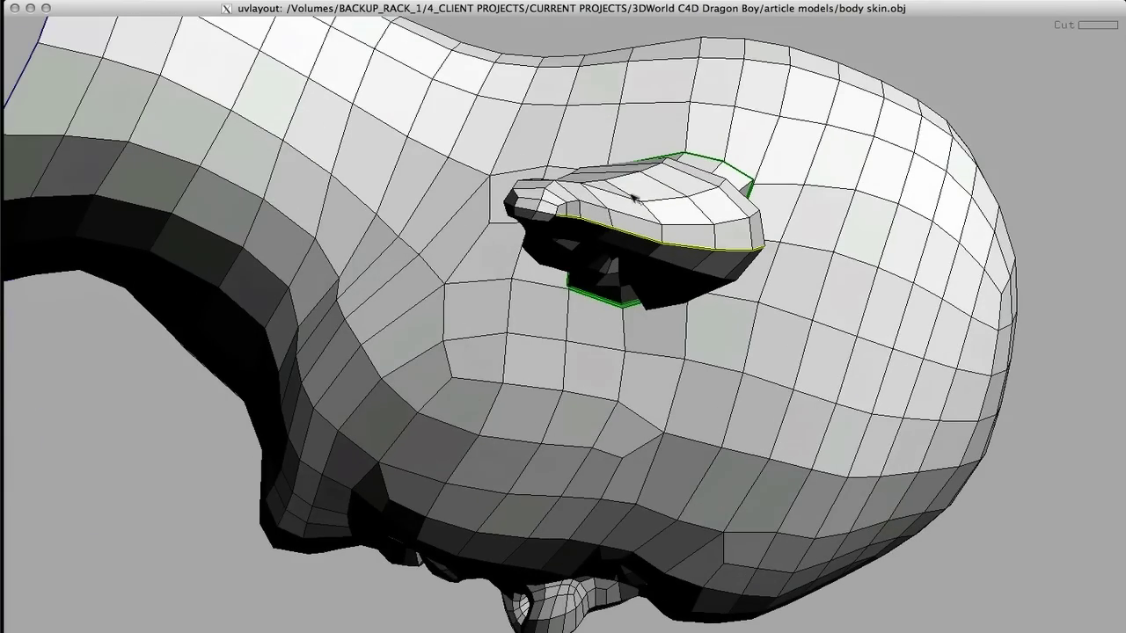
left_click_drag(550, 215, 679, 389)
key("c")
key("Return")
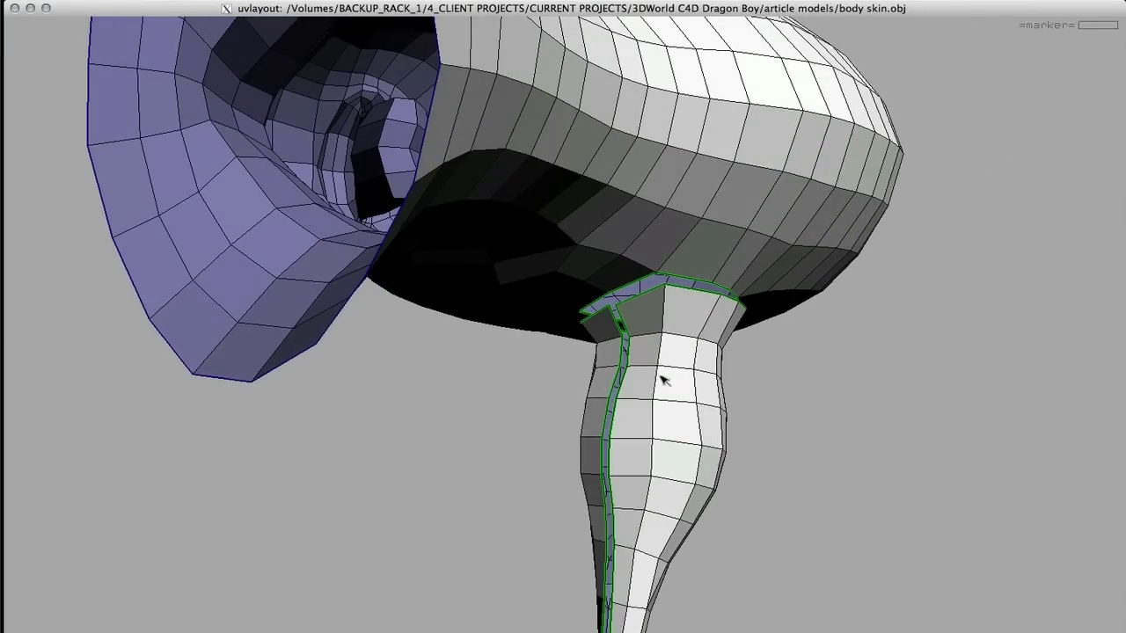
key("d")
Step: Examine the head and neck upright from the side
left_click_drag(610, 419, 493, 229)
middle_click_drag(493, 224, 537, 203)
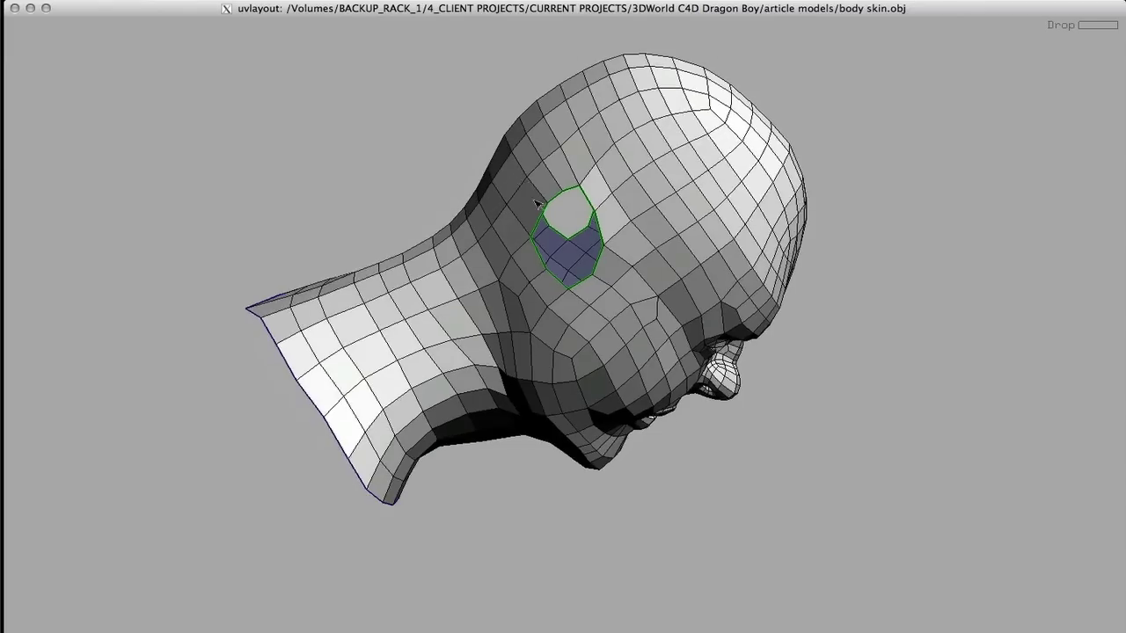
left_click_drag(537, 204, 469, 203)
middle_click_drag(469, 203, 462, 194)
right_click_drag(530, 227, 624, 294)
left_click_drag(599, 284, 547, 358)
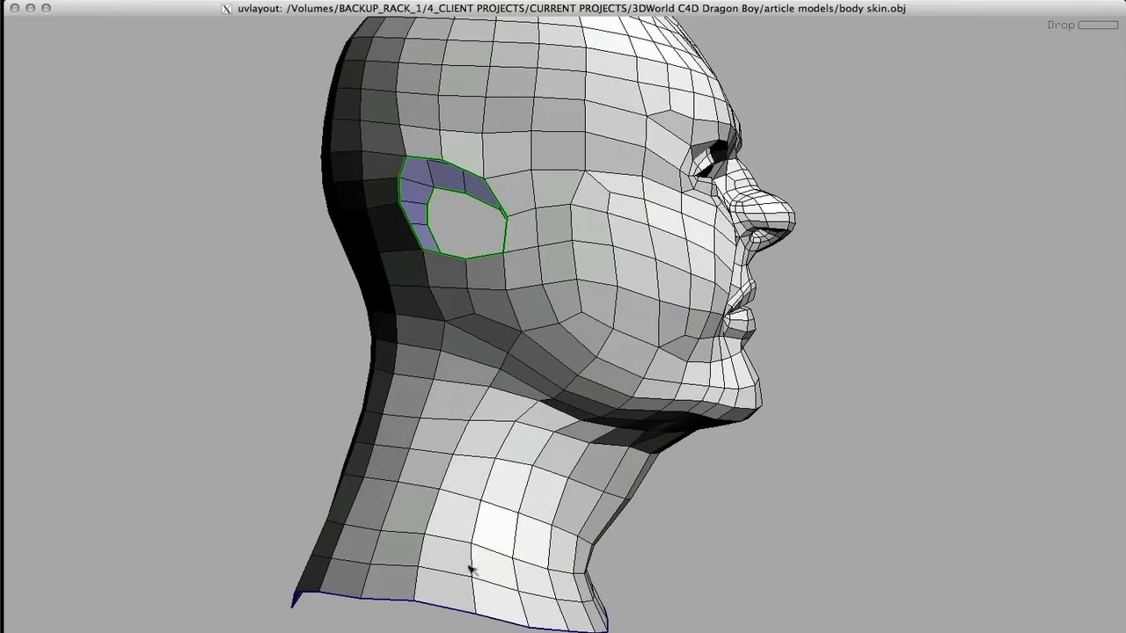
Step: Mark a seam on both sides of the head, up the neck to the ear openings and from there over the crown
key("c")
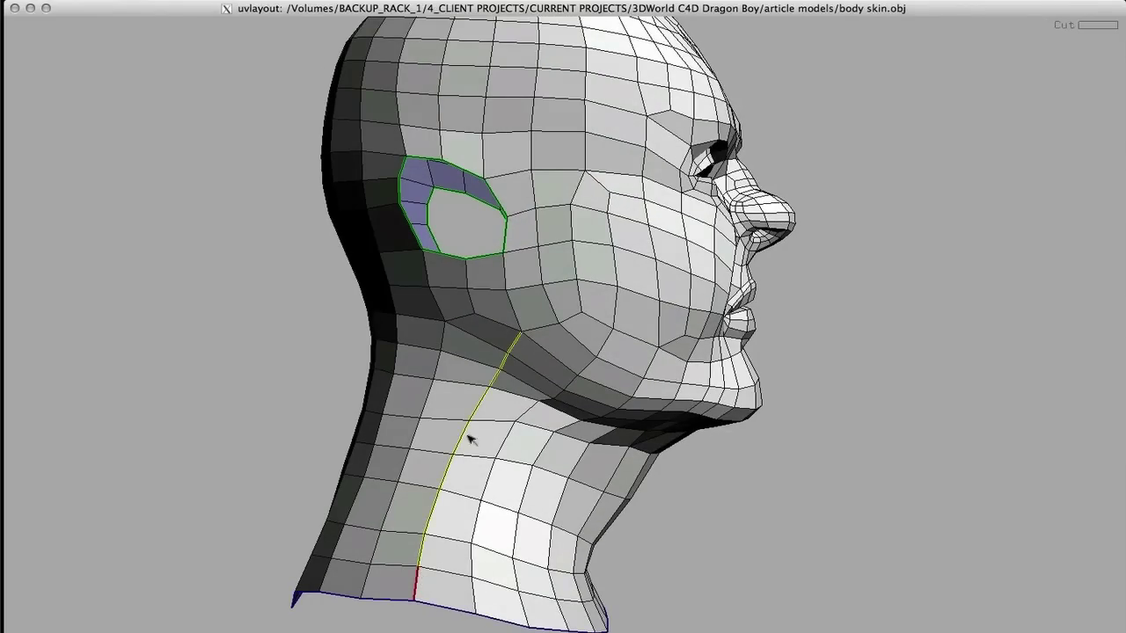
key("c")
key("c")
left_click_drag(569, 126, 428, 300)
key("c")
left_click_drag(576, 195, 587, 297)
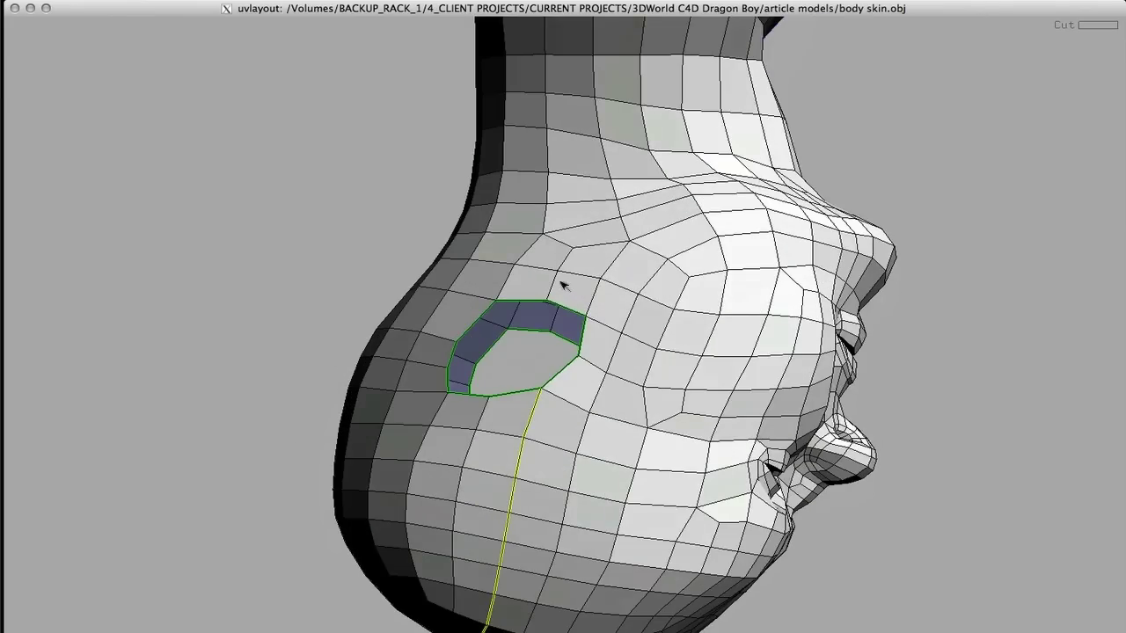
Step: Split the head along the marked seam and drop its back half into UV space
key("c")
right_click_drag(623, 212, 483, 219)
key("shift+s")
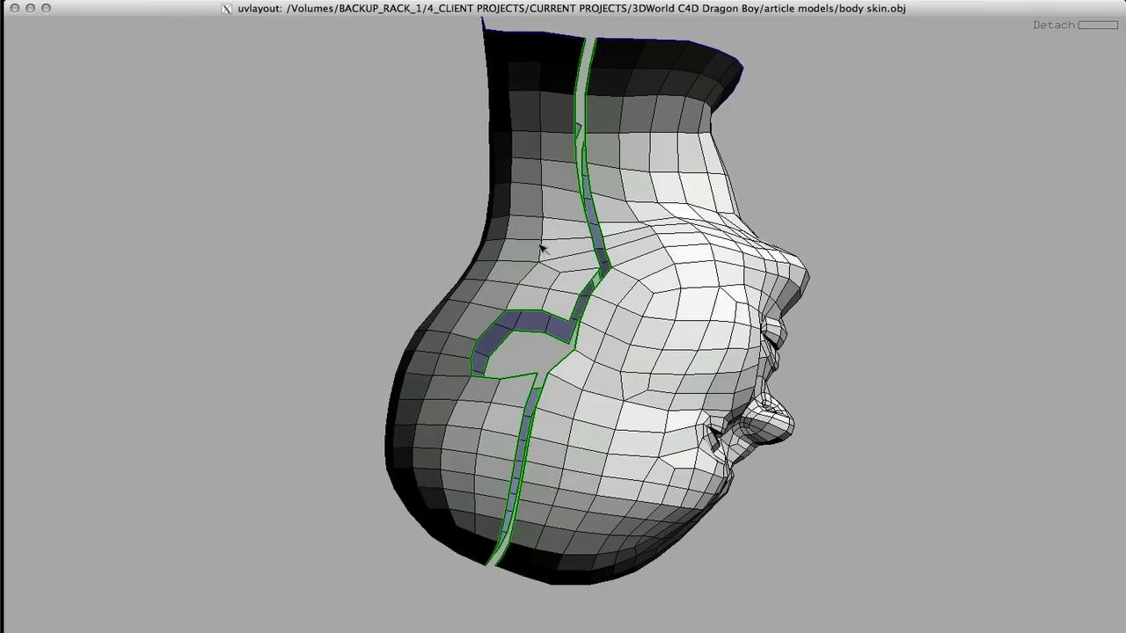
key("d")
mouse_move(572, 411)
left_mouse_down()
mouse_move(606, 366)
mouse_move(727, 350)
mouse_move(678, 249)
mouse_move(643, 297)
mouse_move(619, 185)
mouse_move(643, 156)
mouse_move(591, 334)
left_mouse_up()
right_click_drag(591, 334, 658, 368)
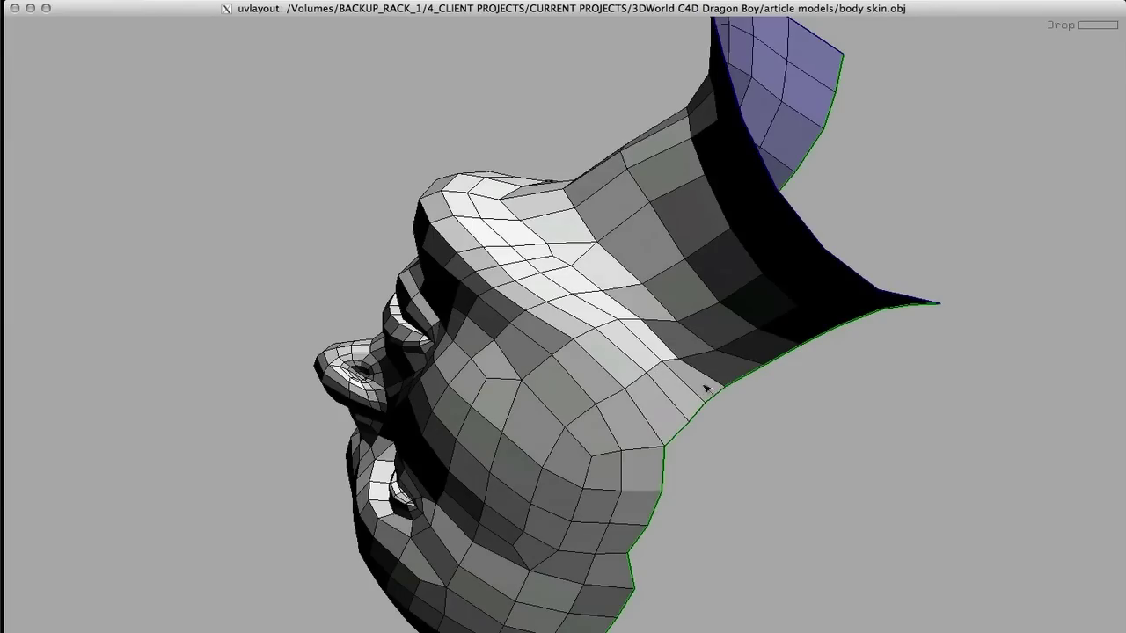
Step: Cut the front of the neck from the face along the underside of the jaw and drop it into UV space
key("c")
left_click_drag(553, 250, 531, 269)
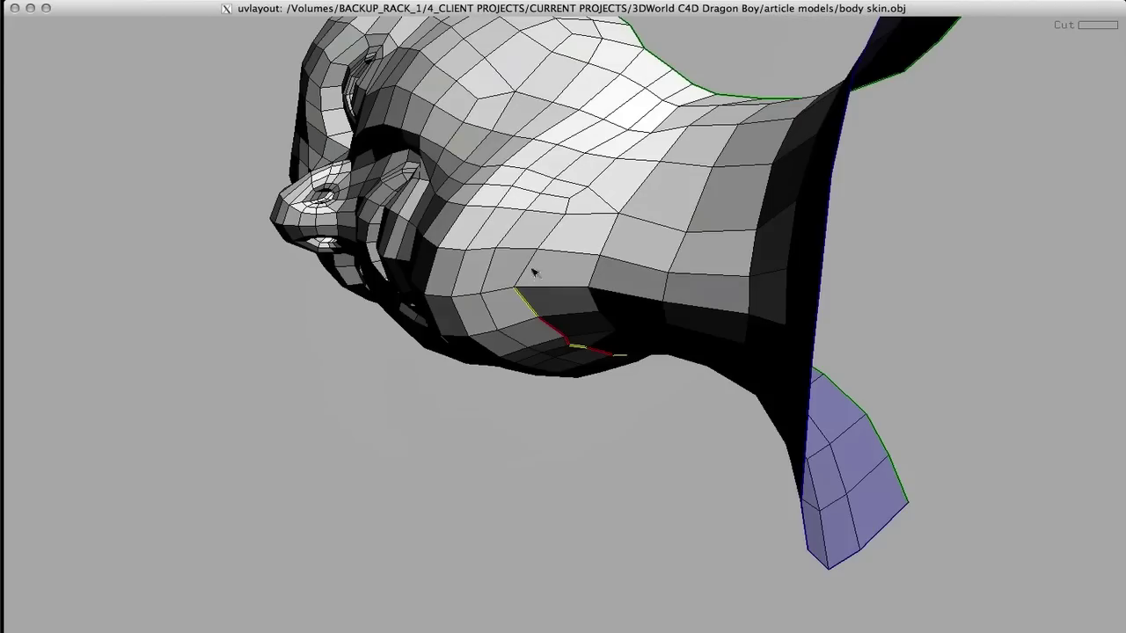
left_click_drag(671, 122, 592, 125)
key("Return")
middle_click_drag(677, 260, 799, 254)
left_click_drag(523, 280, 614, 178)
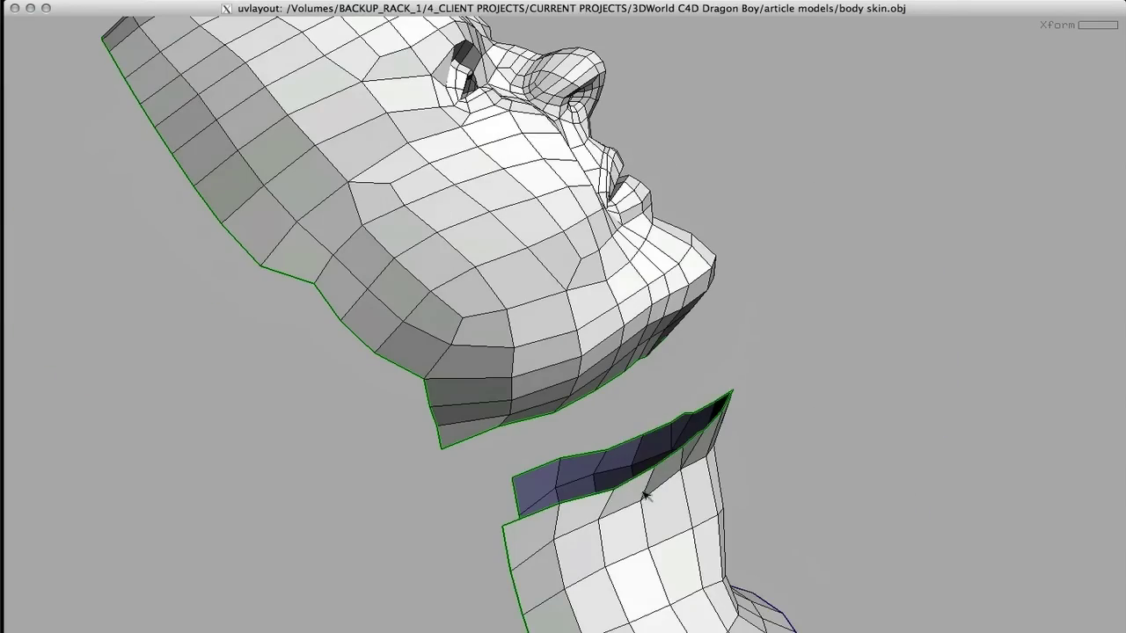
key("d")
Step: Try to mark a seam around the mouth opening along the lips
left_click_drag(662, 437, 558, 369)
middle_click_drag(557, 369, 556, 398)
right_click_drag(556, 398, 635, 397)
mouse_move(636, 397)
left_mouse_down()
mouse_move(581, 405)
mouse_move(620, 405)
left_mouse_up()
middle_click_drag(620, 404, 561, 387)
right_click_drag(562, 387, 631, 388)
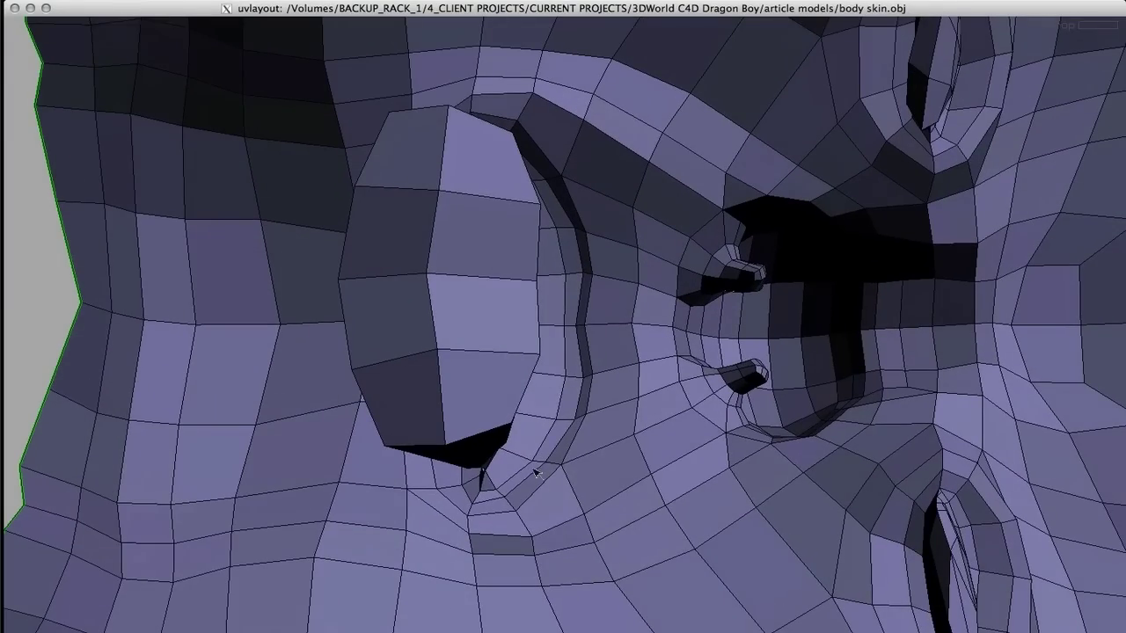
key("c")
left_click_drag(502, 467, 286, 431)
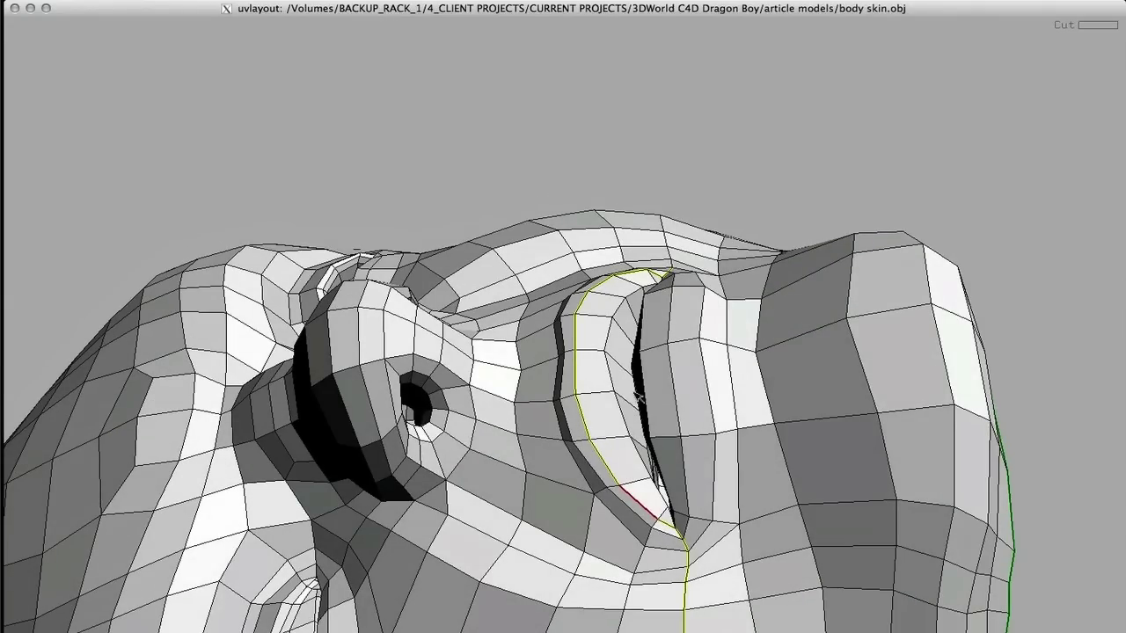
key("d")
key("c")
key("c")
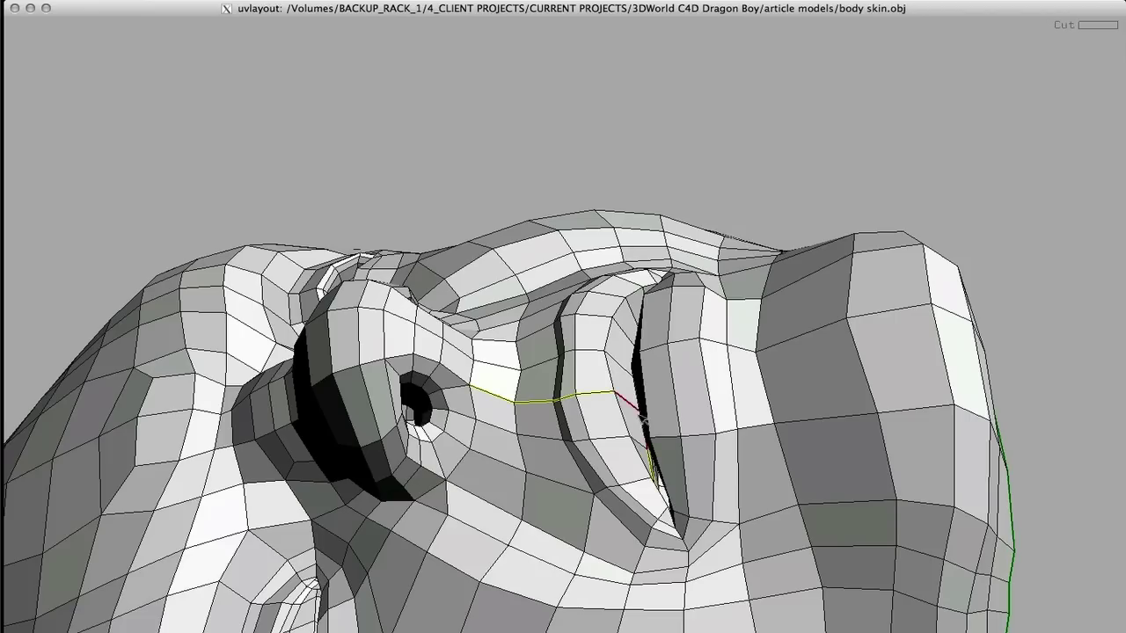
right_click_drag(627, 401, 866, 369)
key("BackSpace")
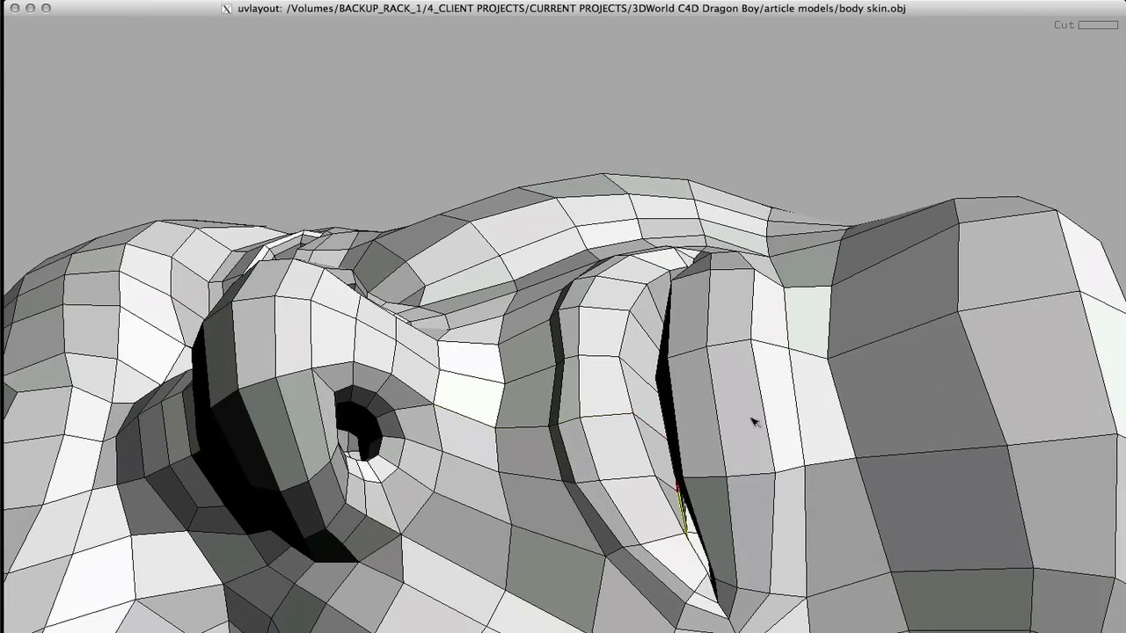
key("ctrl+z")
middle_click_drag(658, 475, 617, 408)
mouse_move(617, 408)
left_mouse_down()
mouse_move(620, 431)
mouse_move(609, 419)
left_mouse_up()
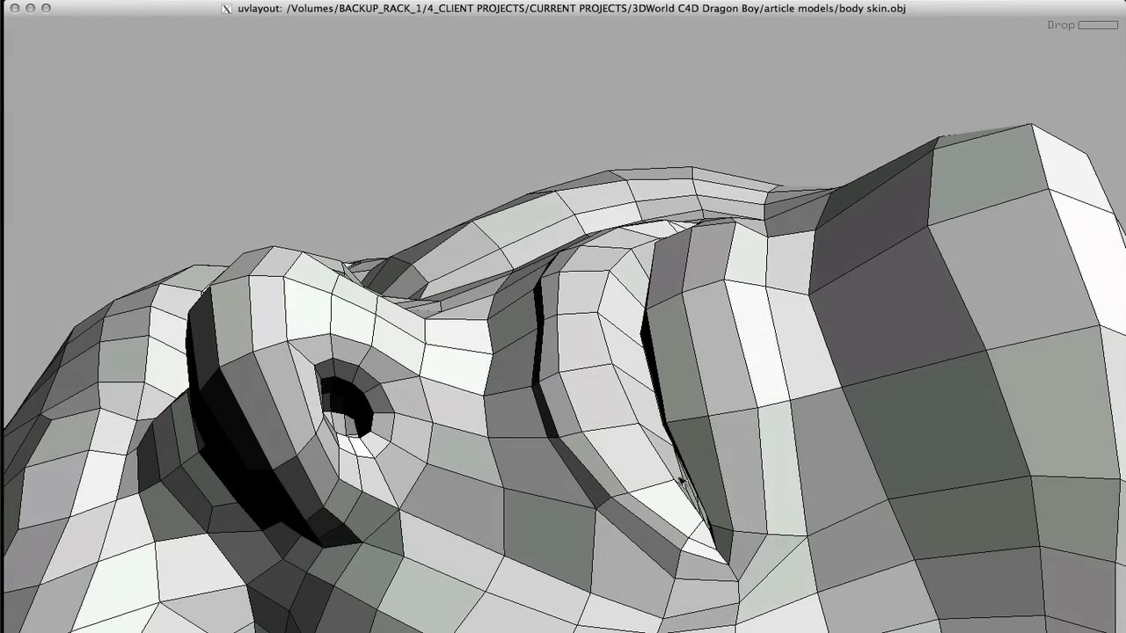
Step: Cut around the mouth cavity behind the lips and along its sides, and detach it from the face
key("c")
left_click_drag(503, 477, 755, 244)
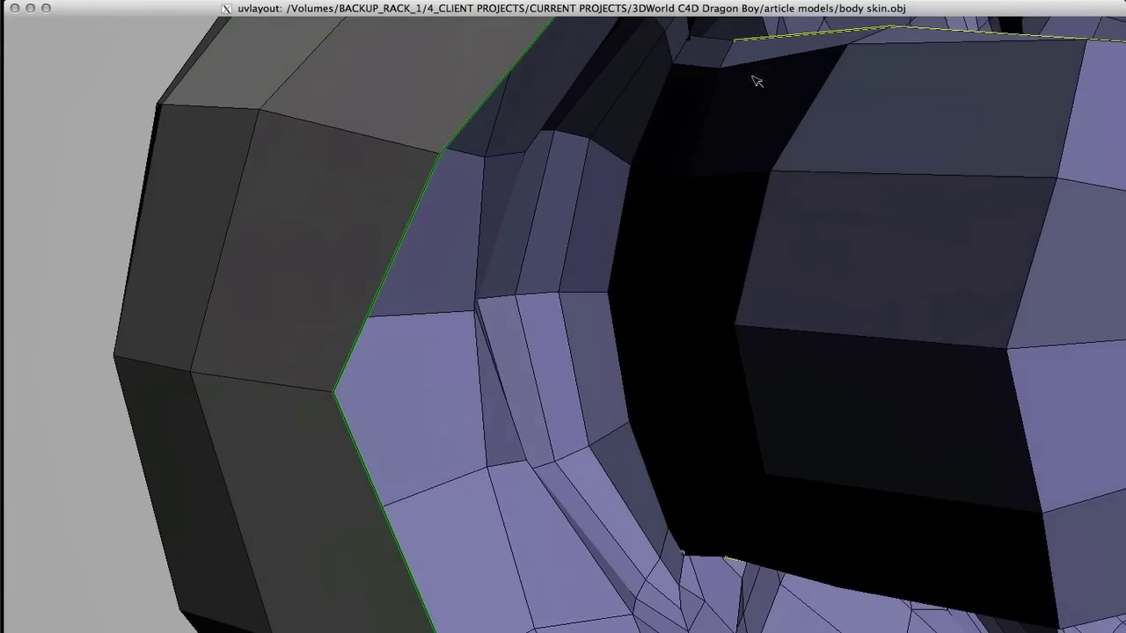
left_click_drag(729, 61, 827, 216)
middle_click_drag(825, 213, 871, 218)
key("Return")
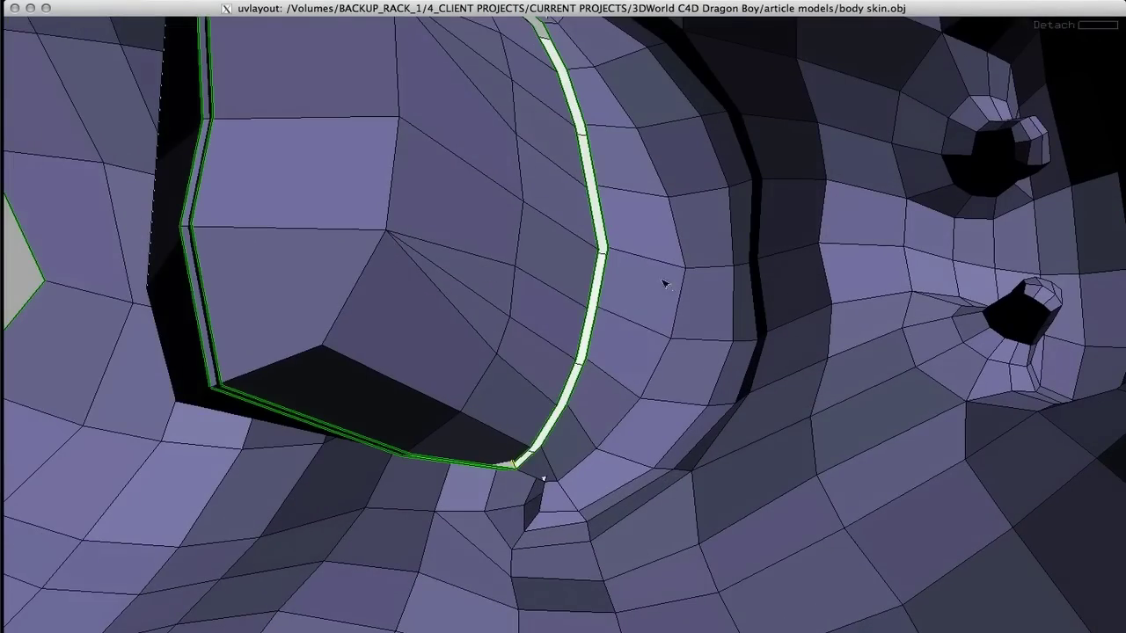
Step: Move the mouth cavity pieces away from the lips and drop them into UV space
left_click_drag(640, 303, 673, 284)
middle_click_drag(461, 220, 117, 178)
mouse_move(501, 202)
middle_mouse_down()
mouse_move(491, 211)
mouse_move(517, 209)
middle_mouse_up()
left_click_drag(517, 215, 384, 217)
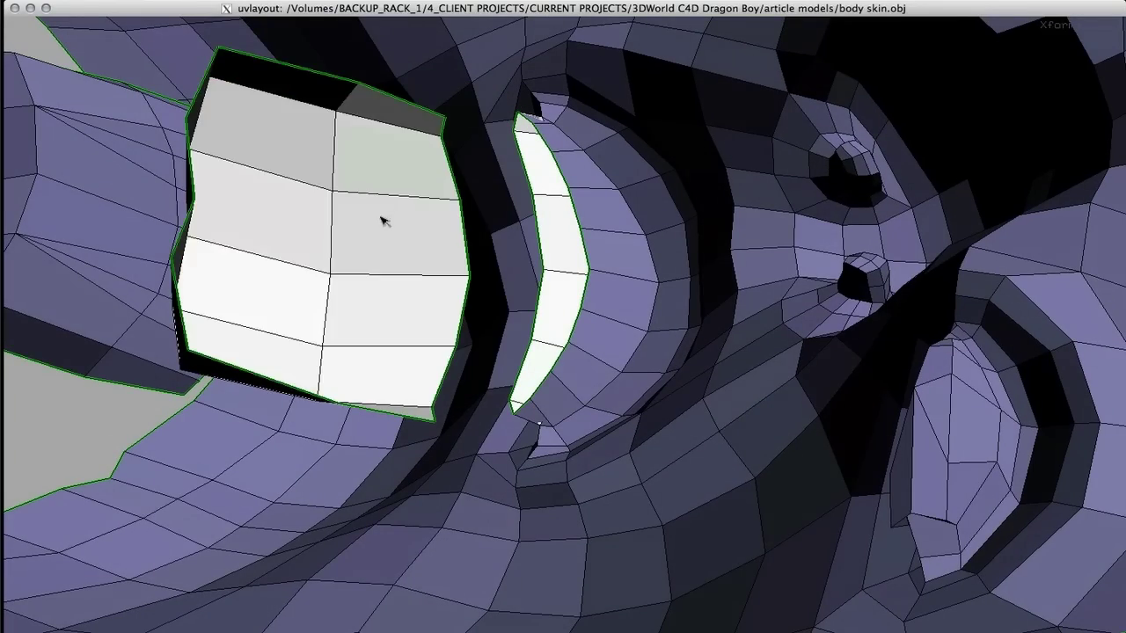
key("d")
left_click_drag(563, 309, 605, 281)
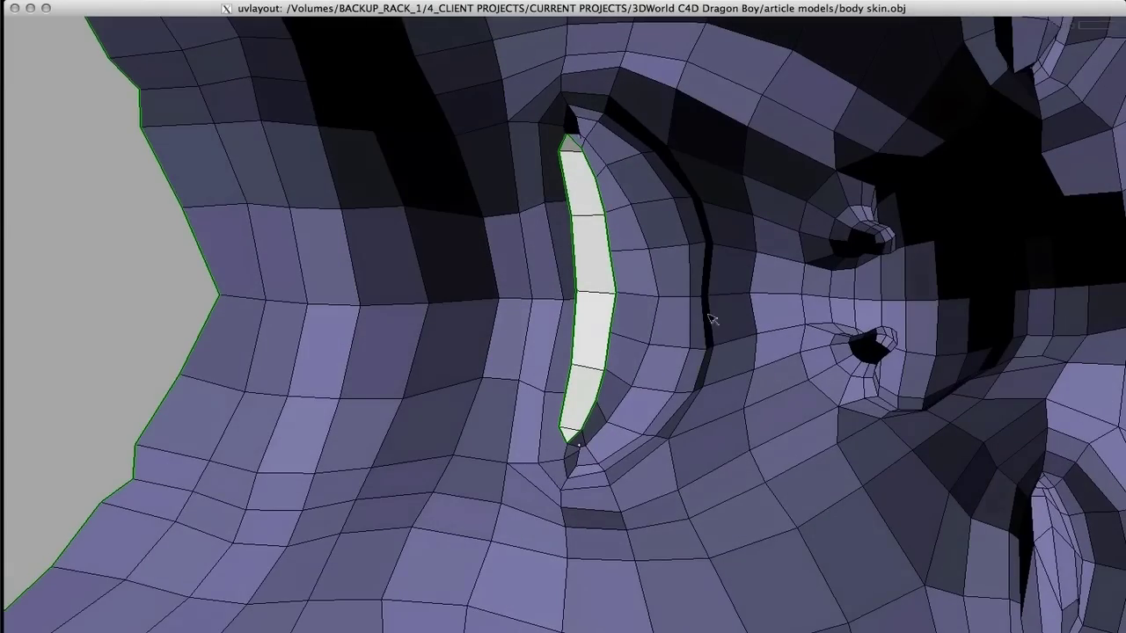
Step: Cut around both nostril openings inside the nose, detach the nostril cavities and drop them into UV space
right_click_drag(746, 332, 680, 317)
middle_click_drag(581, 301, 347, 281)
right_click_drag(347, 282, 631, 382)
left_click_drag(630, 382, 611, 350)
key("c")
left_click_drag(630, 96, 584, 106)
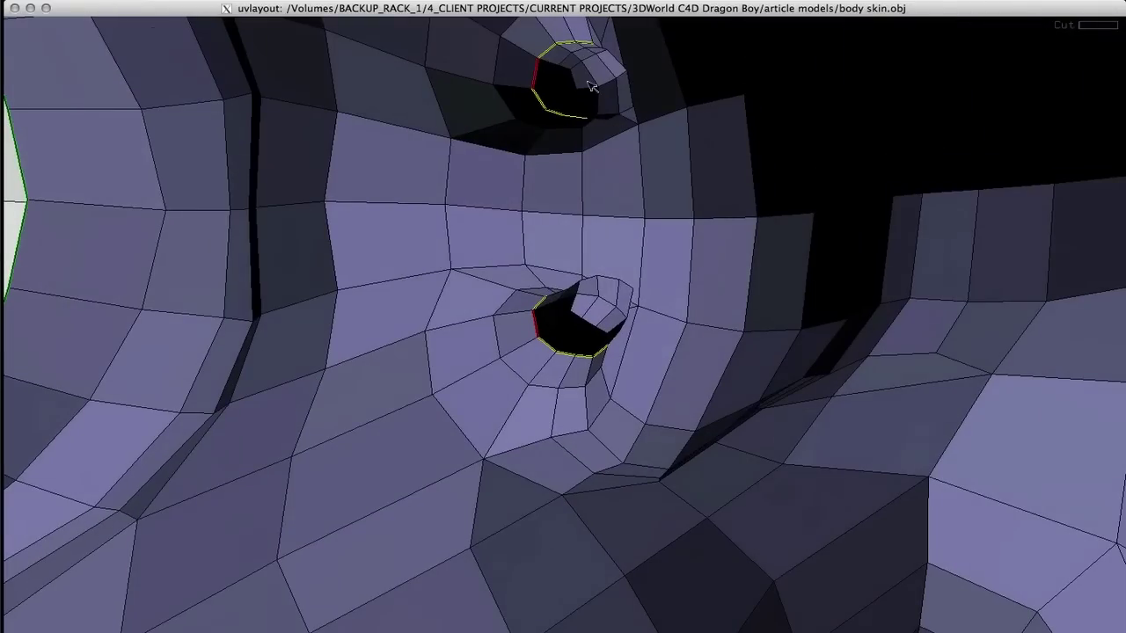
key("Return")
key("Return")
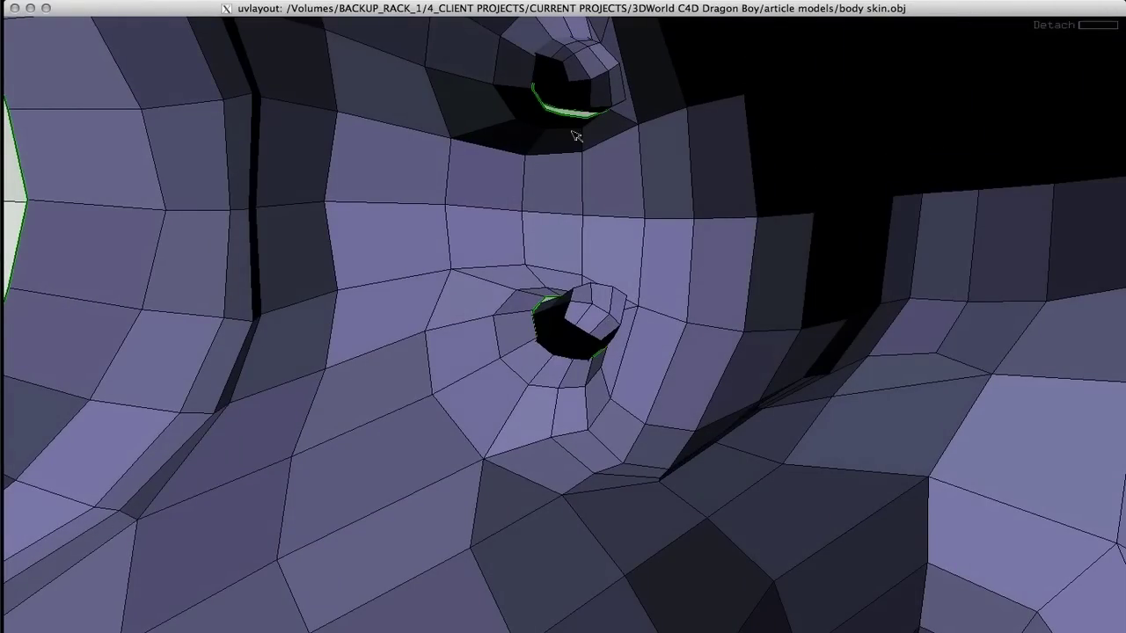
key("d")
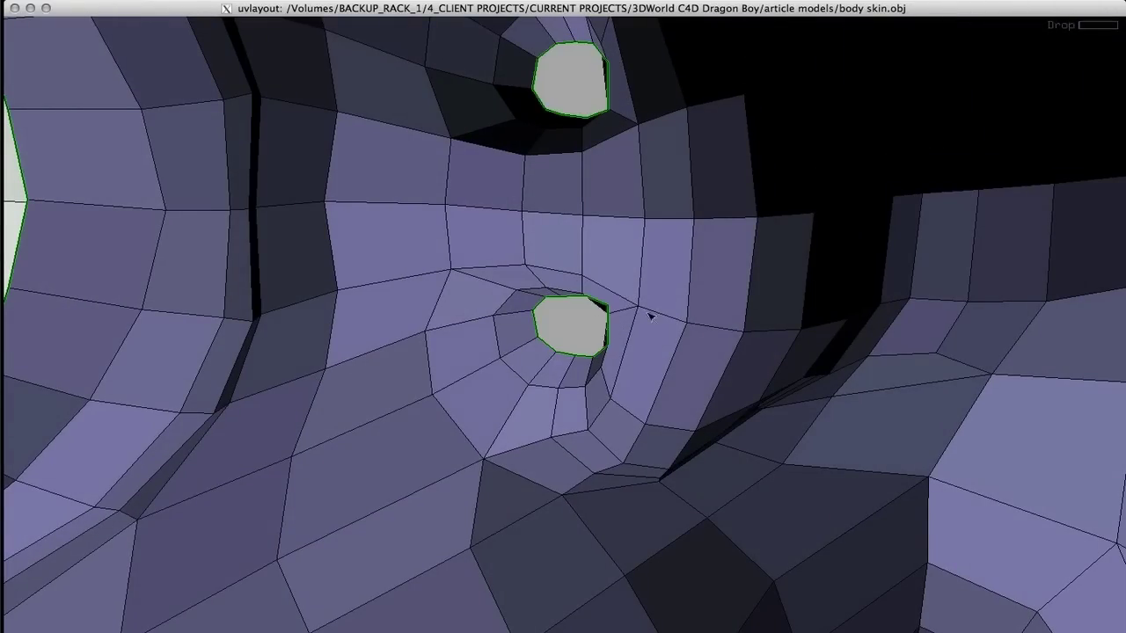
Step: Mark a seam around the first eye socket, just inside the eyelids
right_click_drag(615, 327, 285, 321)
left_click_drag(461, 307, 279, 344)
middle_click_drag(358, 422, 301, 261)
right_click_drag(301, 260, 599, 130)
left_click_drag(599, 130, 467, 234)
right_click_drag(467, 234, 423, 146)
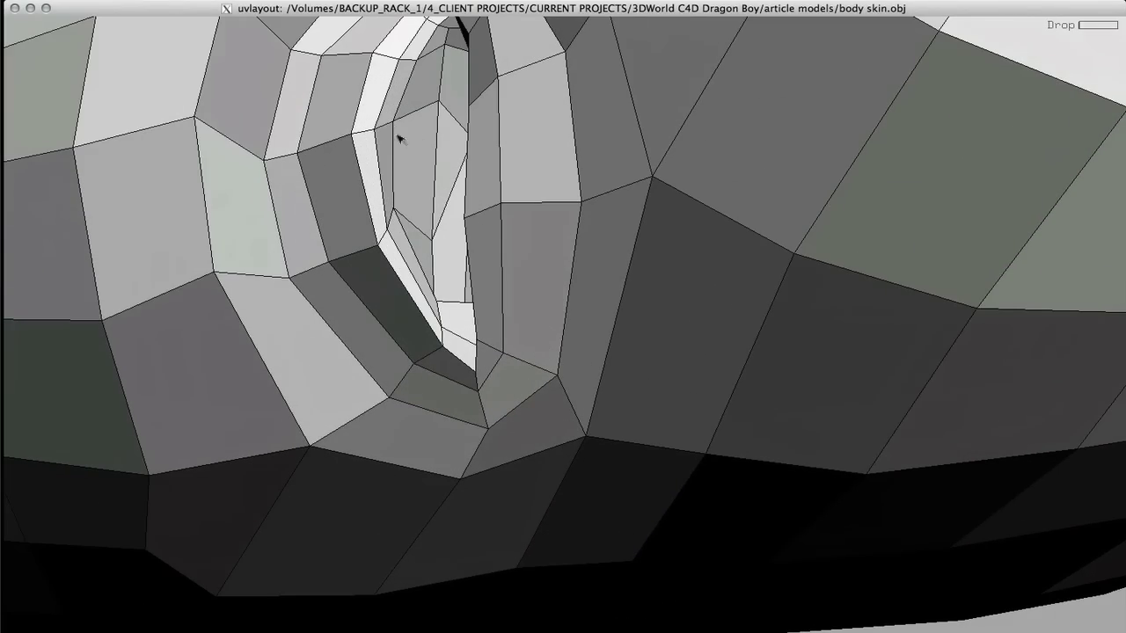
key("c")
left_click_drag(396, 111, 447, 88)
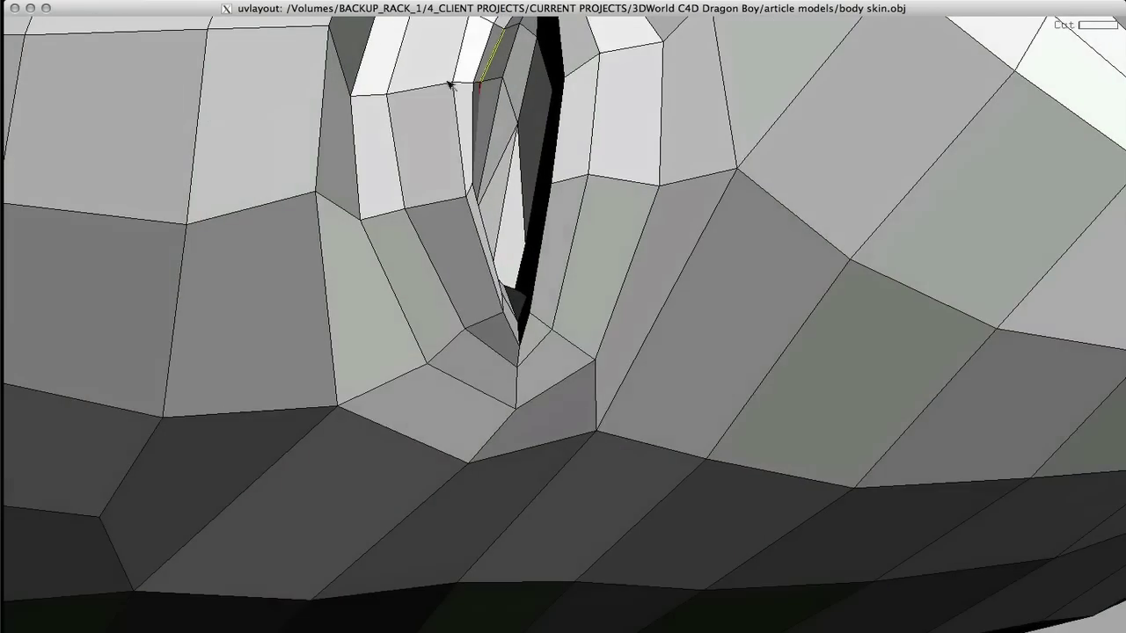
middle_click_drag(460, 76, 452, 266)
key("c")
left_click_drag(600, 170, 533, 146)
key("c")
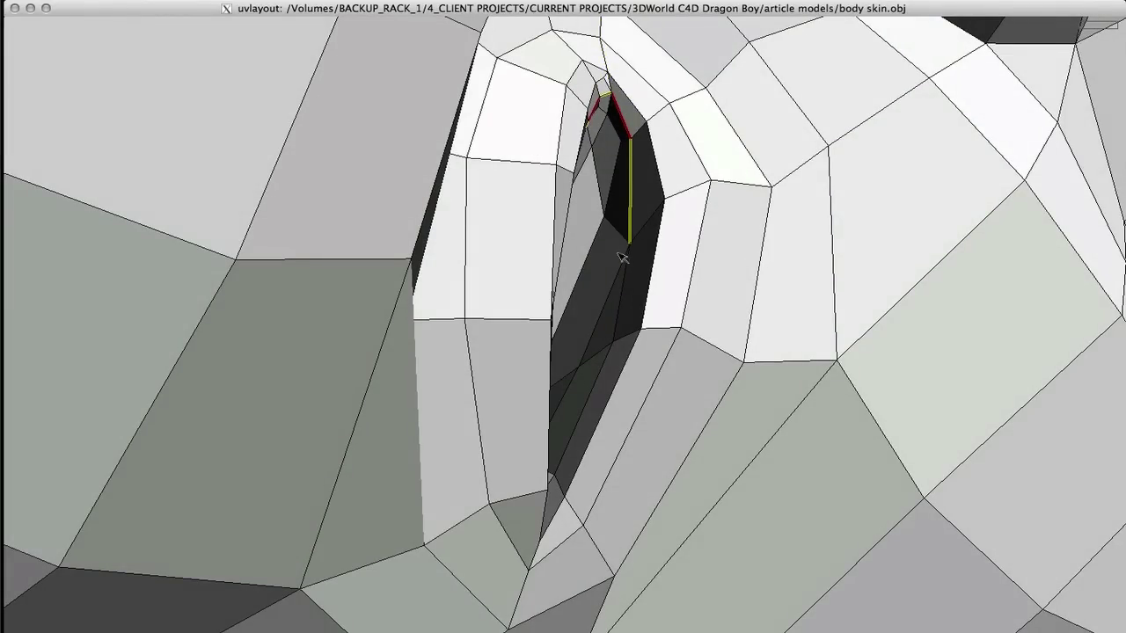
key("c")
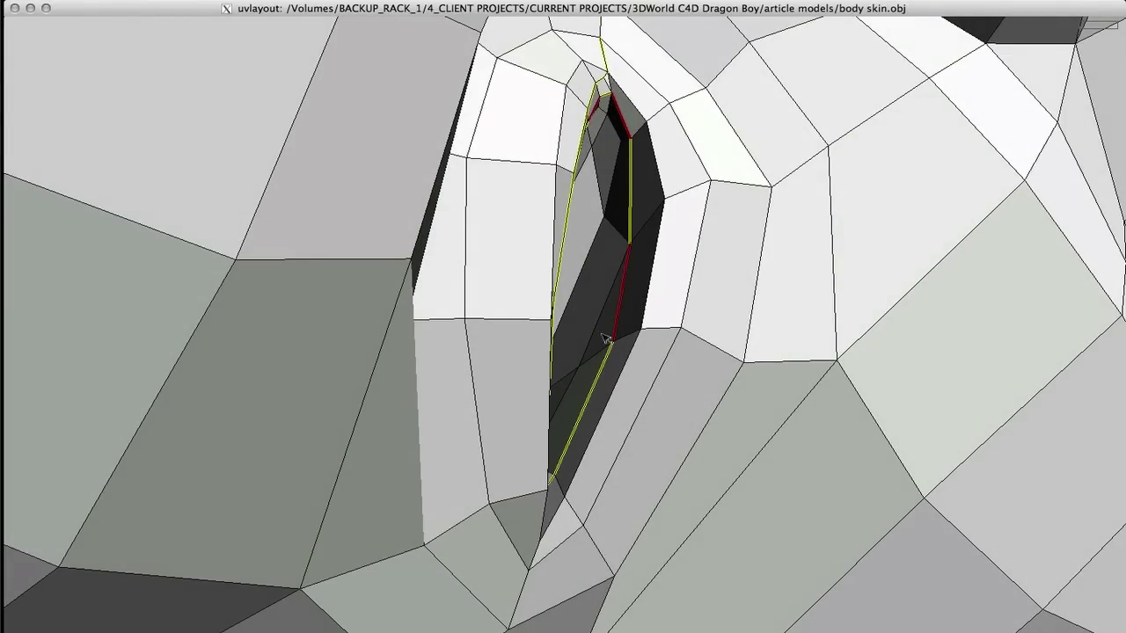
left_click_drag(587, 353, 441, 378)
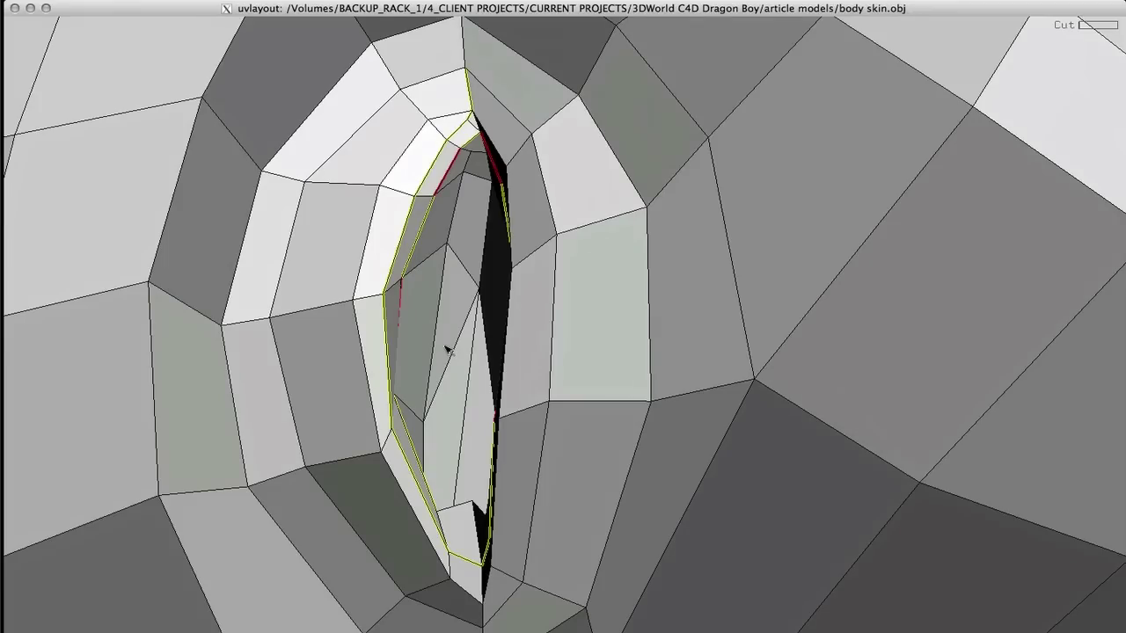
Step: Try to detach the first eye socket along the marked seams
key("Return")
mouse_move(441, 326)
middle_mouse_down()
mouse_move(418, 318)
mouse_move(458, 324)
middle_mouse_up()
right_click_drag(442, 313, 503, 293)
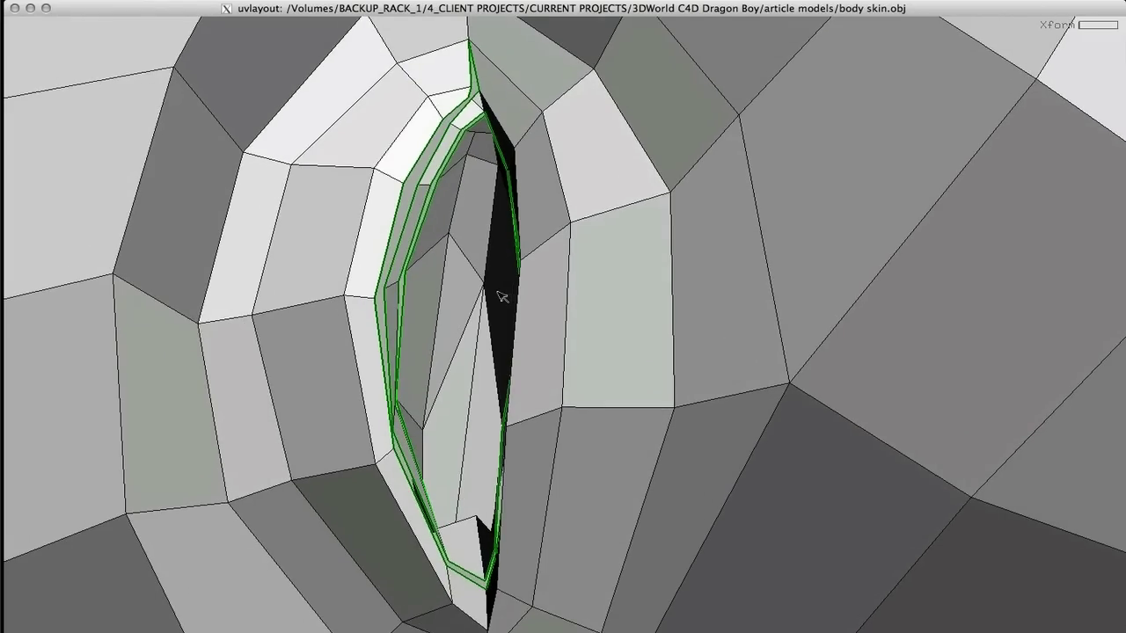
left_click_drag(502, 296, 493, 299)
key("ctrl+z")
Step: Weld the stray seam edges around the first eye so that a single seam loop follows the inside of the eyelids
left_click_drag(393, 306, 402, 318)
key("c")
key("w")
key("w")
left_click_drag(384, 415, 584, 337)
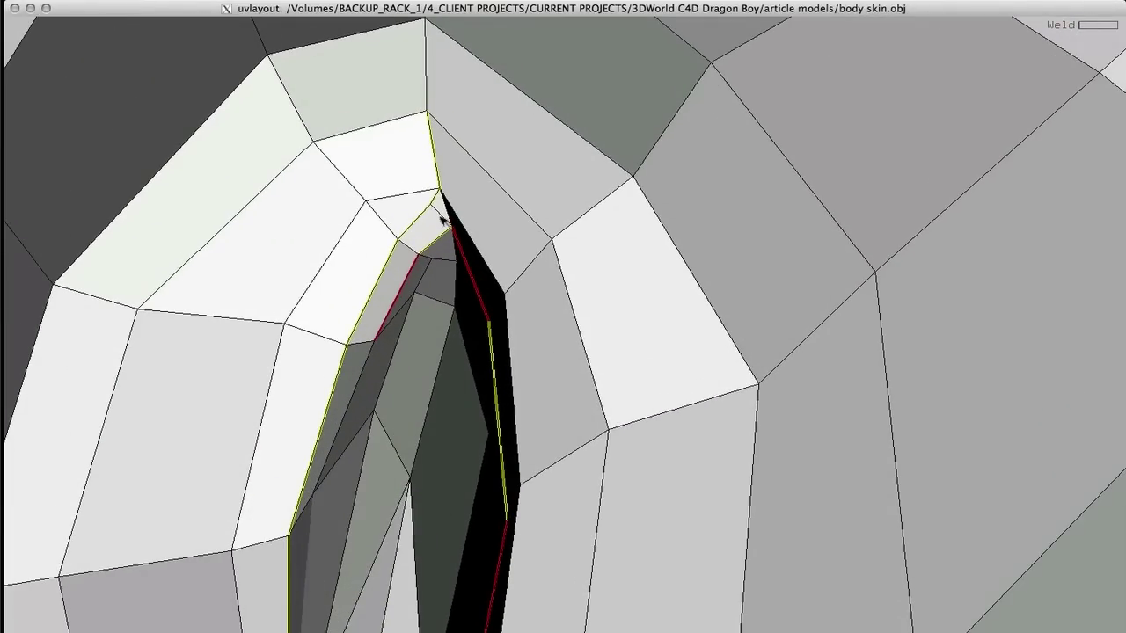
key("c")
key("w")
key("w")
key("c")
Step: Detach the first eye socket and drop it into UV space
right_click_drag(418, 349, 223, 458)
middle_click_drag(222, 458, 360, 249)
left_click_drag(359, 249, 370, 256)
key("d")
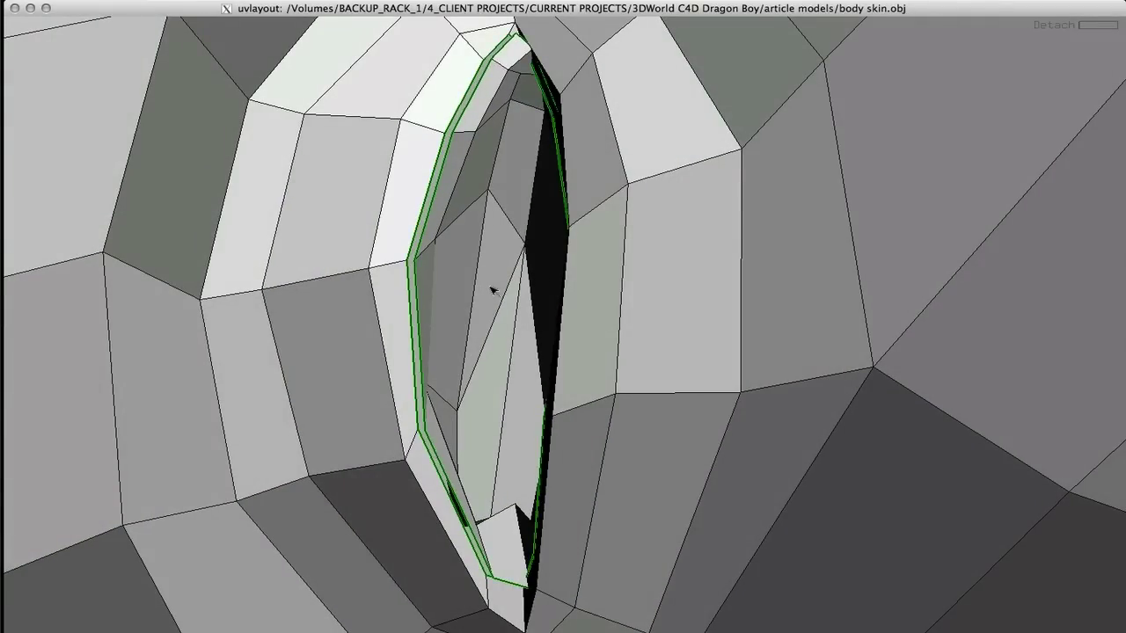
key("d")
Step: Mark a seam along the inside of the second eye's lids
right_click_drag(545, 271, 273, 549)
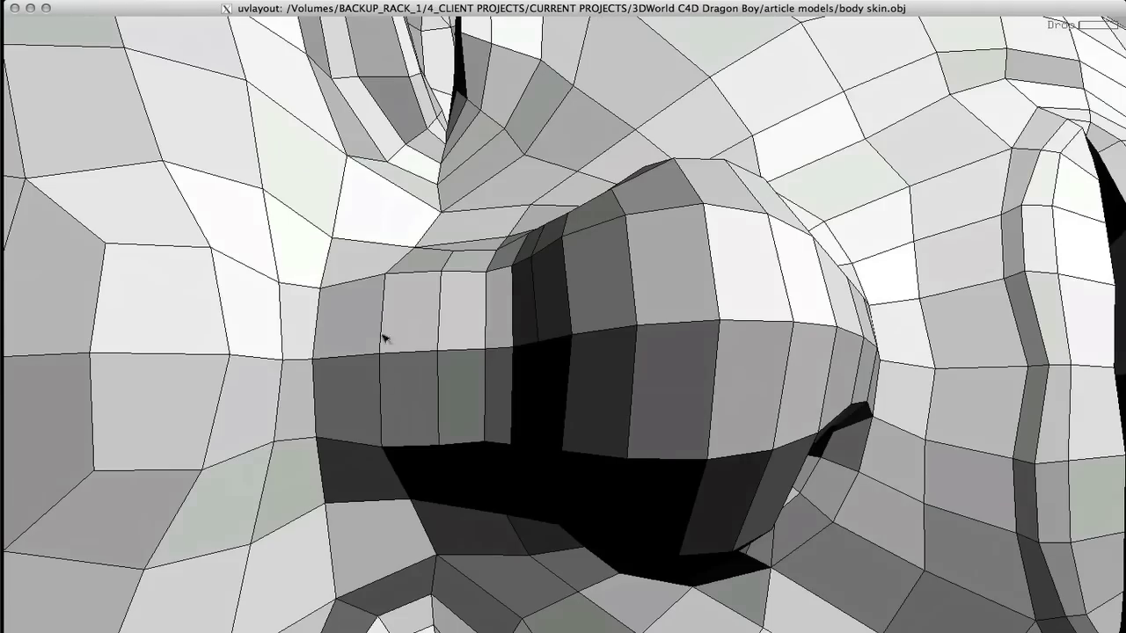
left_click_drag(382, 387, 399, 549)
right_click_drag(398, 549, 525, 411)
left_click_drag(526, 413, 354, 419)
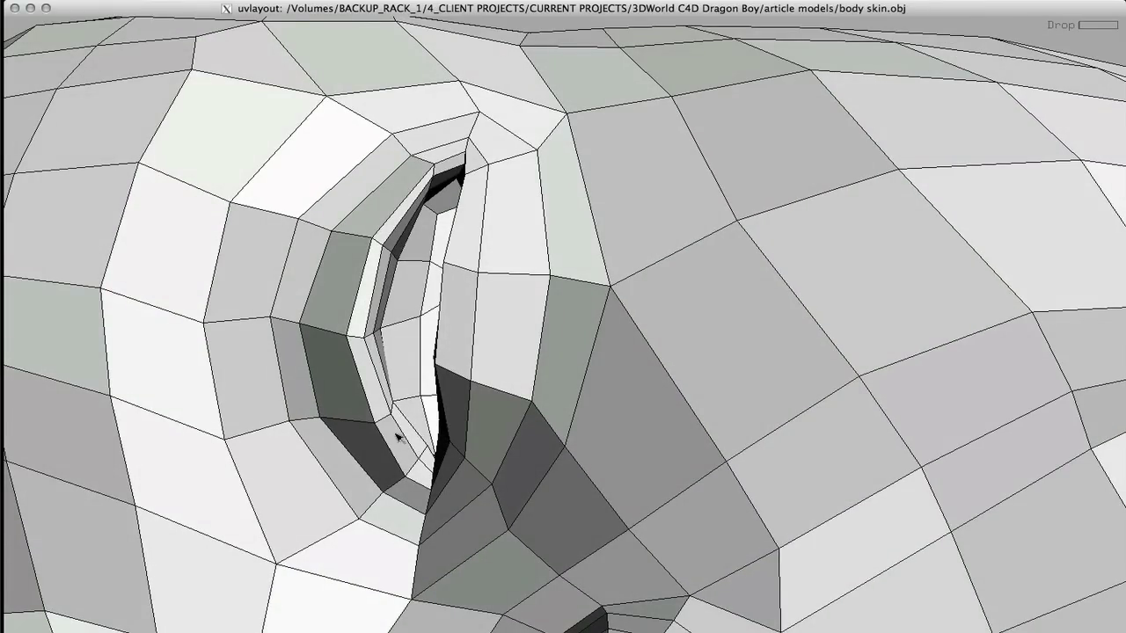
key("c")
left_click_drag(409, 201, 440, 192)
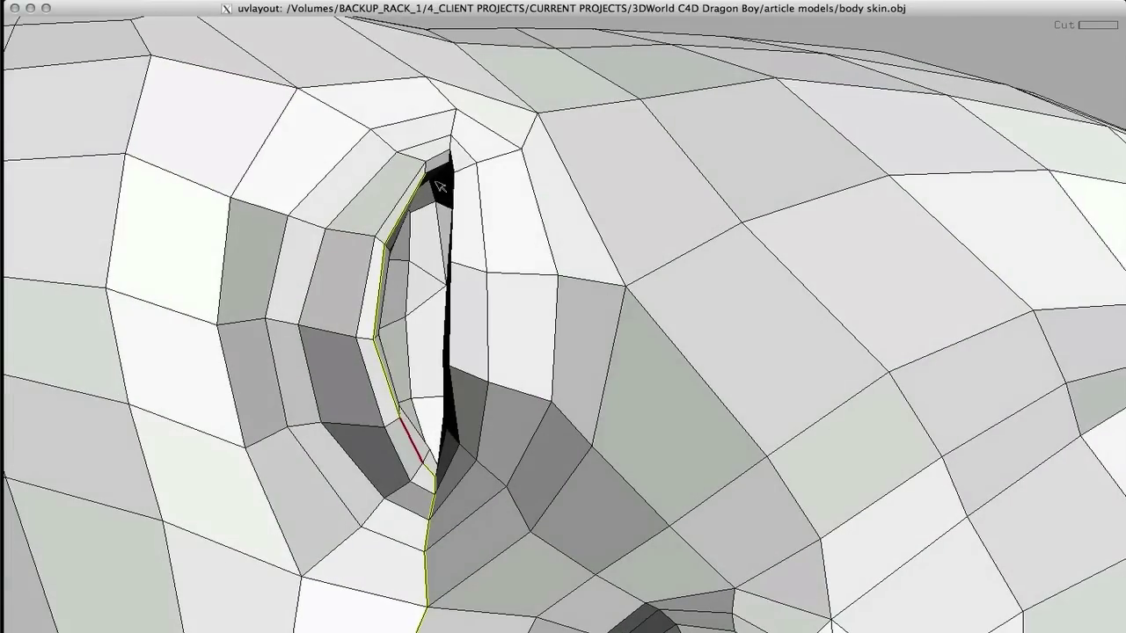
Step: Complete the second eye's seam, weld its stray edges, then detach the socket and drop it into UV space
key("c")
left_click_drag(442, 242, 429, 303)
key("w")
key("d")
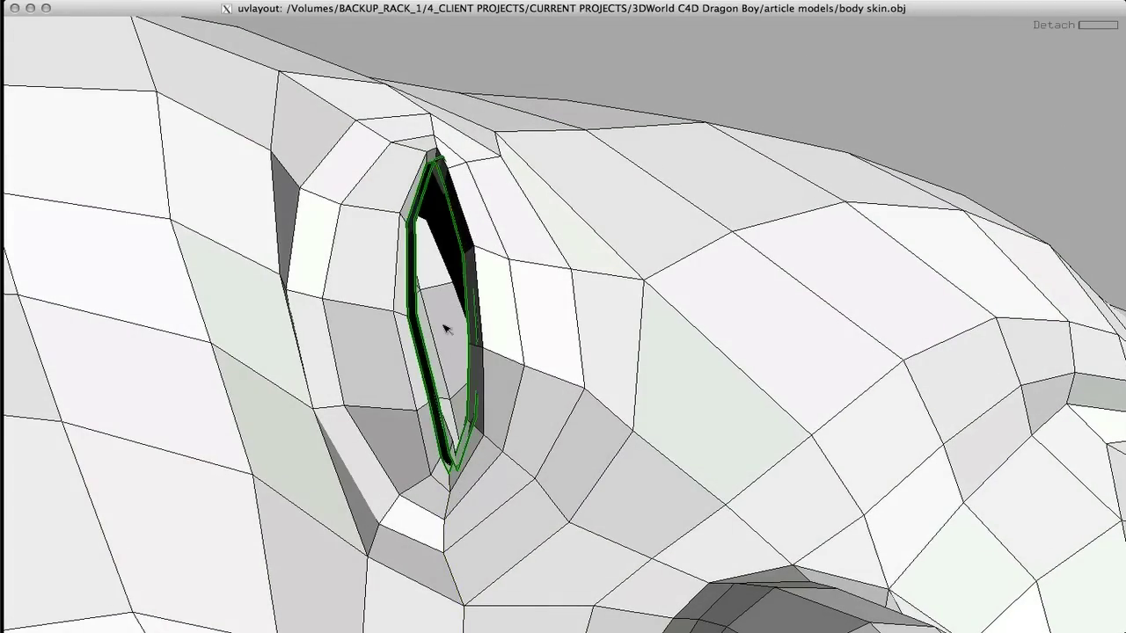
key("d")
Step: Drop the remaining face shell into UV space
right_click_drag(281, 298, 201, 303)
left_click_drag(202, 302, 421, 270)
right_click_drag(420, 271, 547, 313)
left_click_drag(547, 313, 604, 362)
key("d")
Step: Switch the display to the UV view to show all dropped shells
left_click_drag(573, 408, 205, 85)
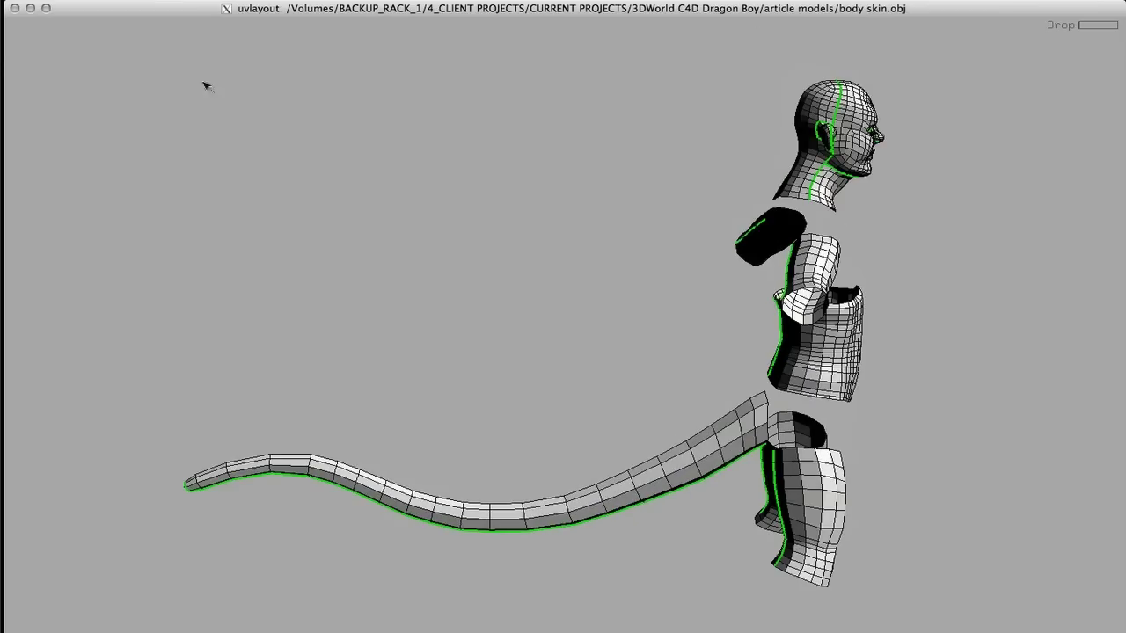
left_click(105, 0)
left_click(49, 66)
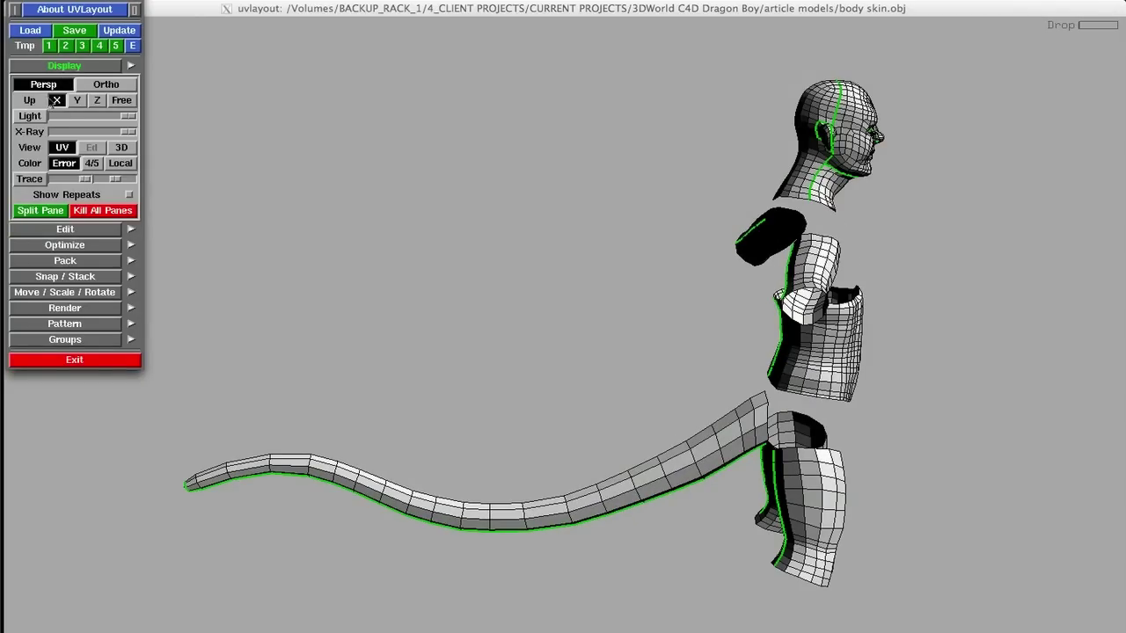
left_click(62, 148)
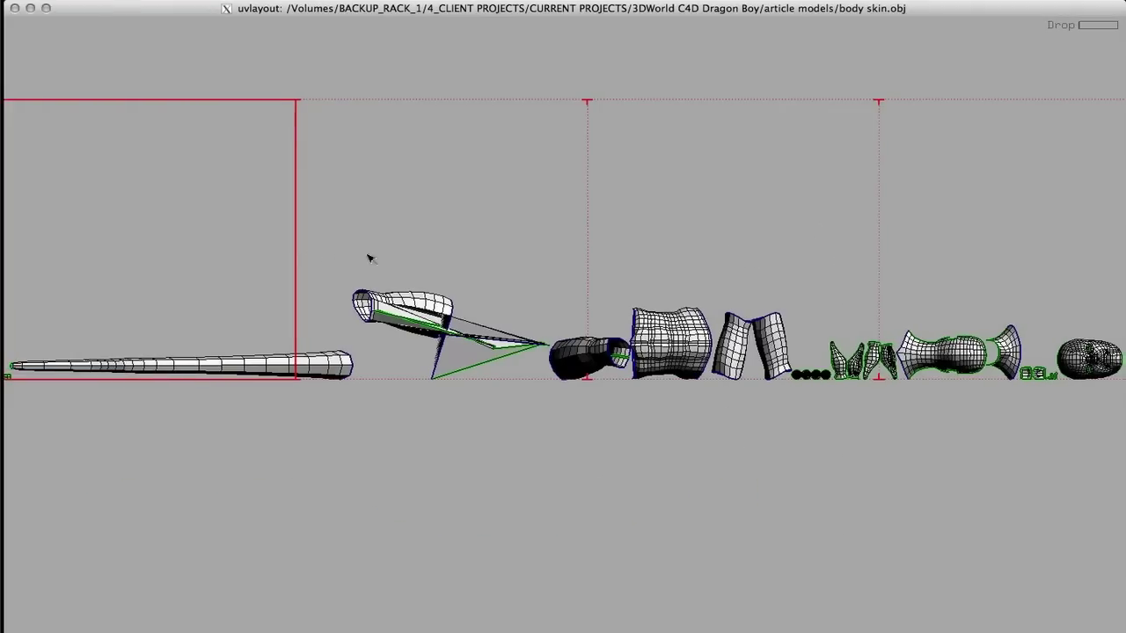
Step: Move the distorted, spiky shell beside the tail out of the row and below the other shells
middle_click_drag(746, 292, 643, 223)
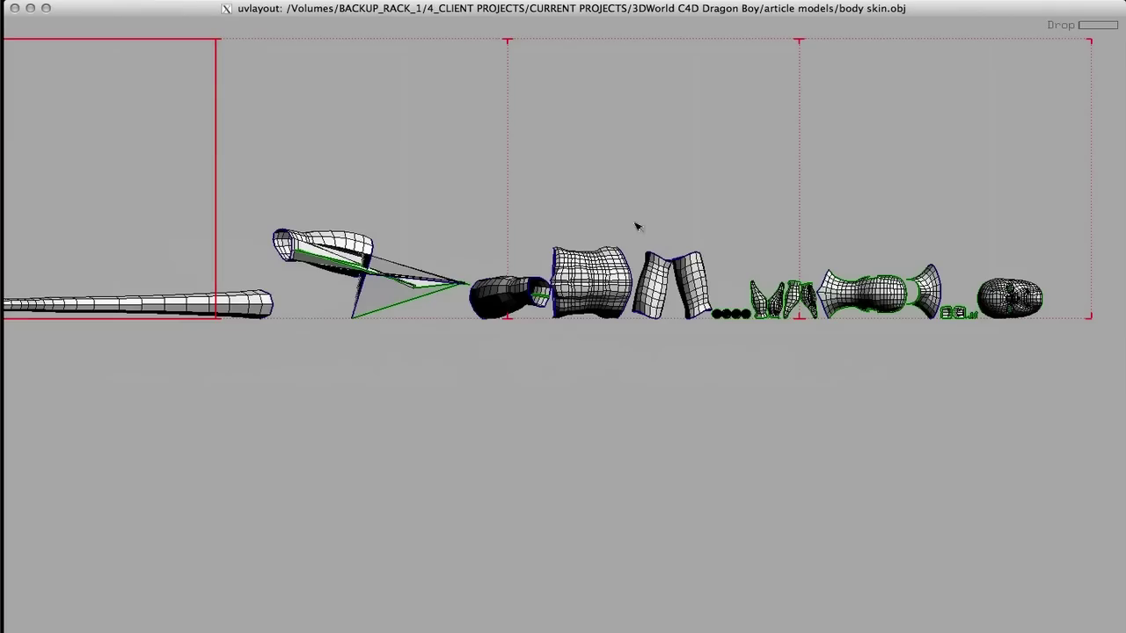
middle_click_drag(343, 262, 364, 334)
left_click_drag(368, 336, 714, 437)
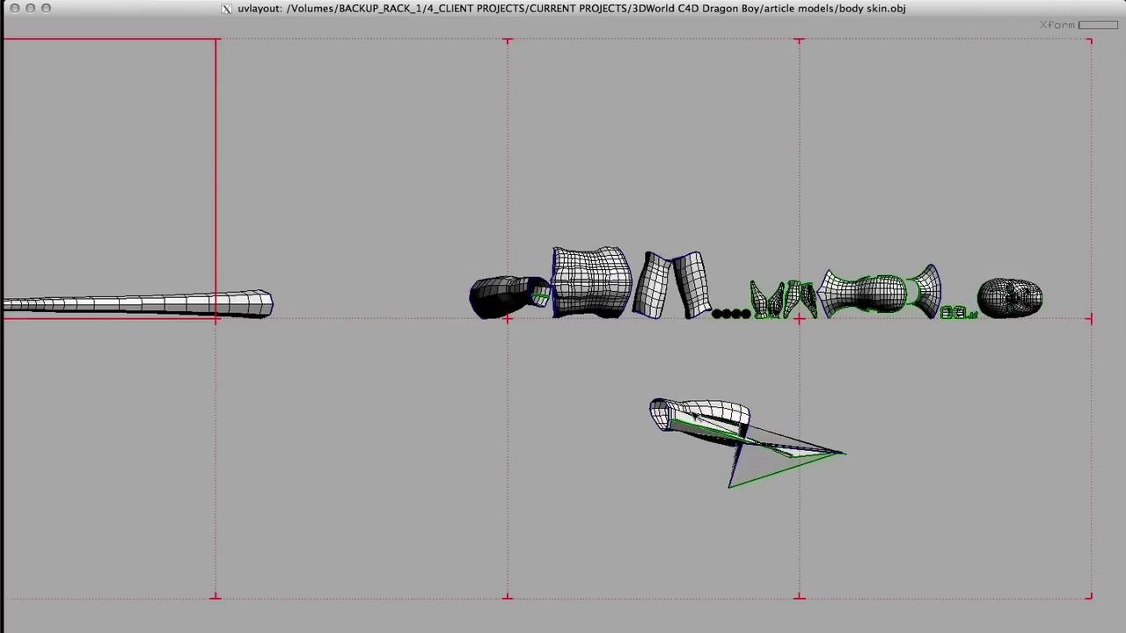
Step: Remove the distorted, spiky shell below the row from UV space by undropping it
right_click_drag(696, 419, 999, 490)
middle_click_drag(999, 491, 776, 432)
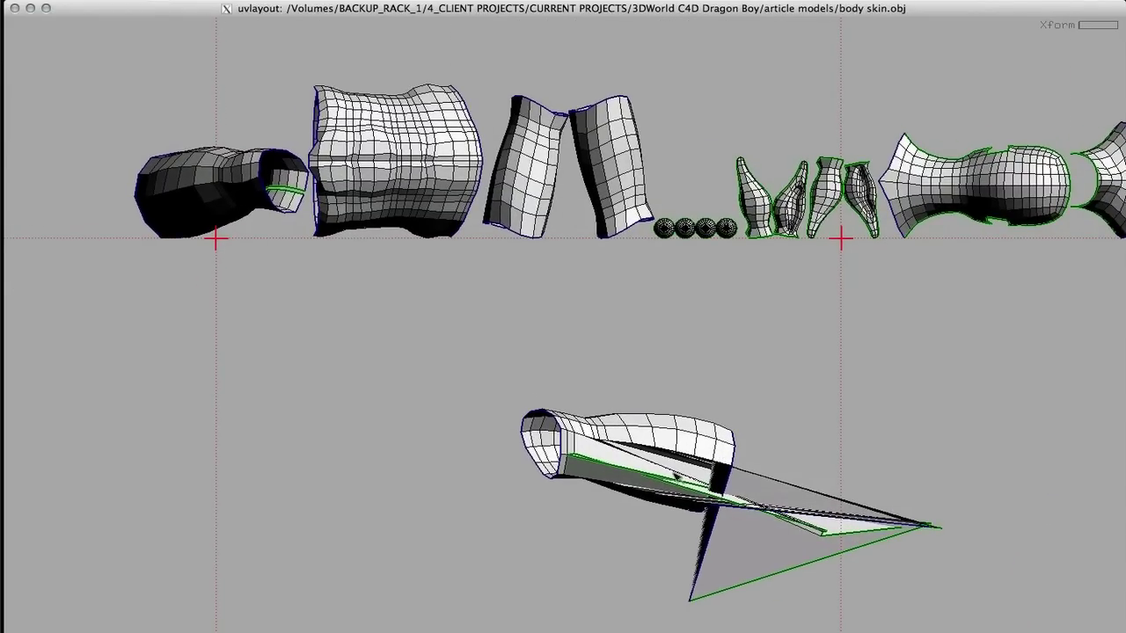
key("d")
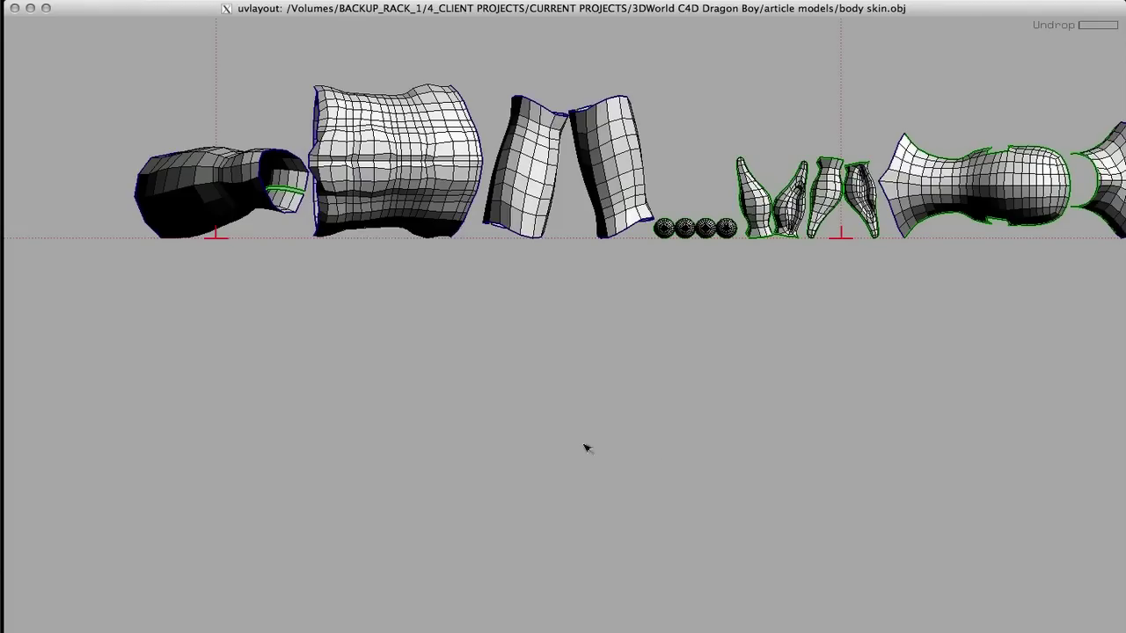
Step: Flatten the small cap shell at the UV origin, beside the narrow end of the tail
right_click_drag(579, 455, 529, 441)
middle_click_drag(529, 441, 465, 477)
mouse_move(417, 338)
middle_mouse_down()
mouse_move(263, 480)
mouse_move(477, 382)
mouse_move(588, 388)
middle_mouse_up()
middle_click_drag(393, 403, 689, 415)
mouse_move(405, 413)
middle_mouse_down()
mouse_move(718, 447)
mouse_move(785, 467)
middle_mouse_up()
right_click_drag(532, 424, 502, 442)
middle_click_drag(502, 442, 490, 456)
right_click_drag(528, 387, 831, 369)
middle_click_drag(321, 412, 670, 365)
right_click_drag(605, 364, 635, 362)
left_click(236, 437)
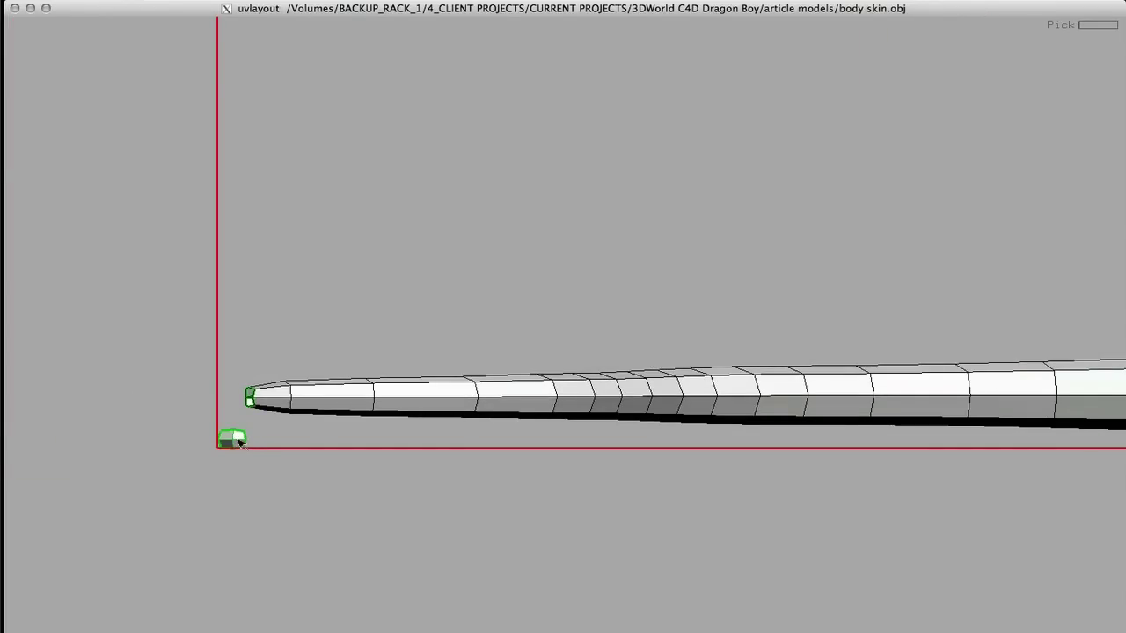
key("f")
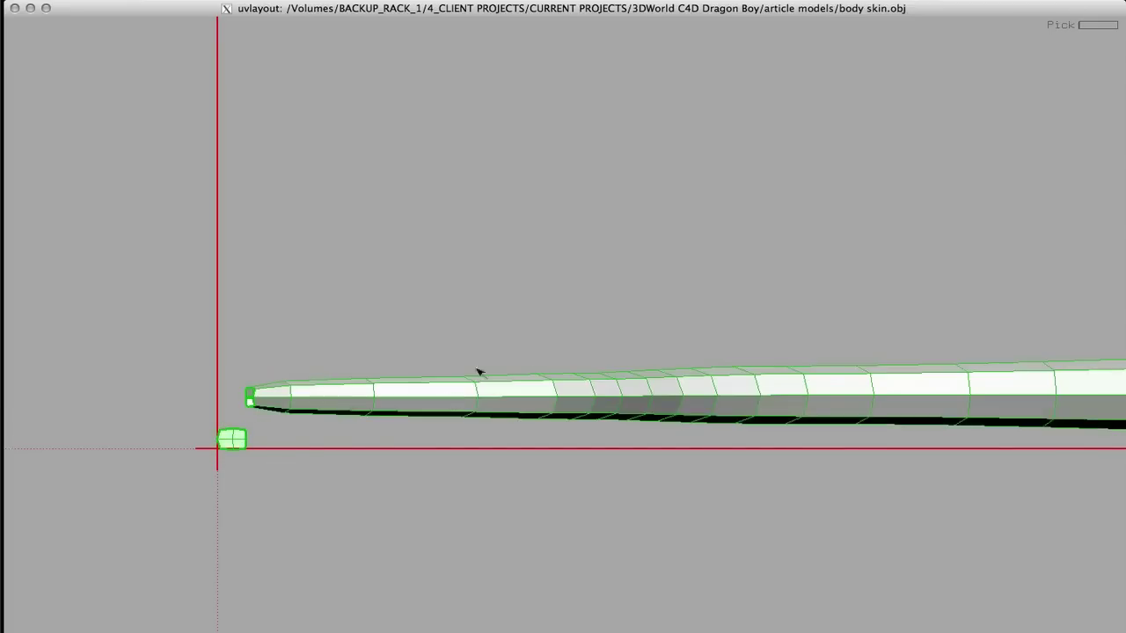
Step: Flatten the long tail shell fully with its boundary released, and move it with the cap shell below the UV tile
right_click_drag(535, 372, 395, 393)
middle_click_drag(445, 394, 251, 324)
middle_click_drag(346, 325, 275, 351)
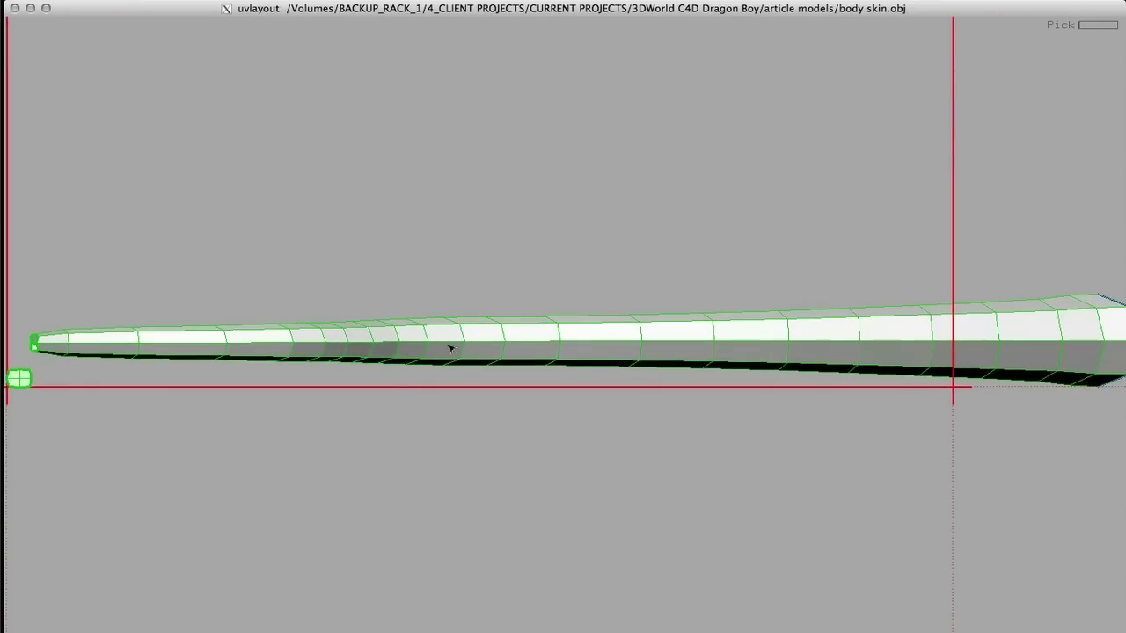
key("f")
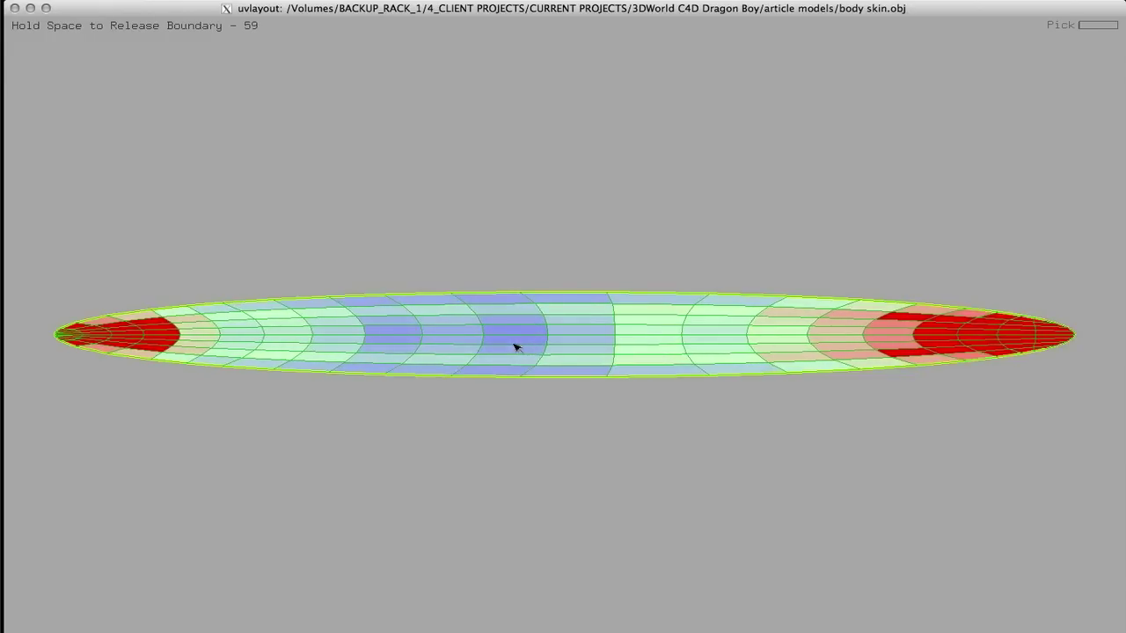
key("space")
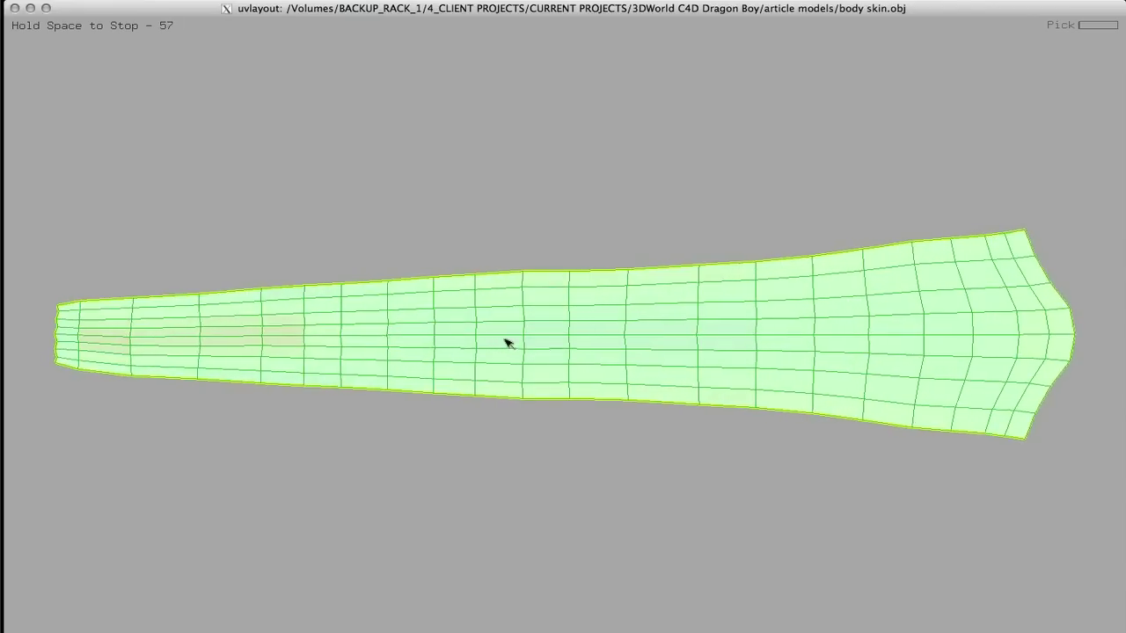
key("space")
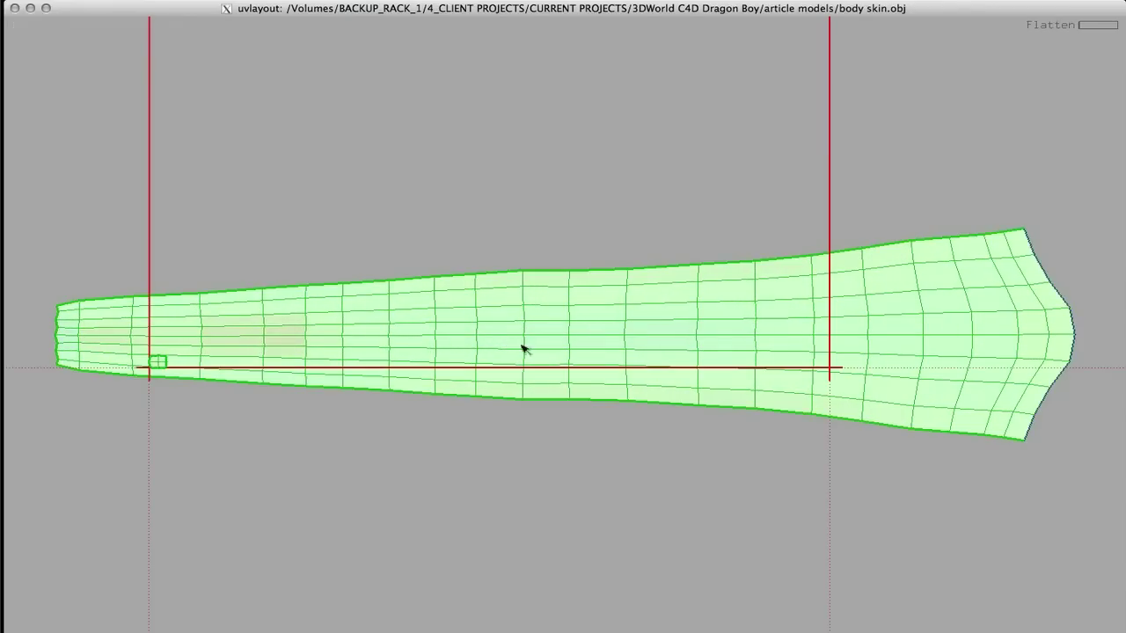
left_click_drag(502, 344, 464, 414)
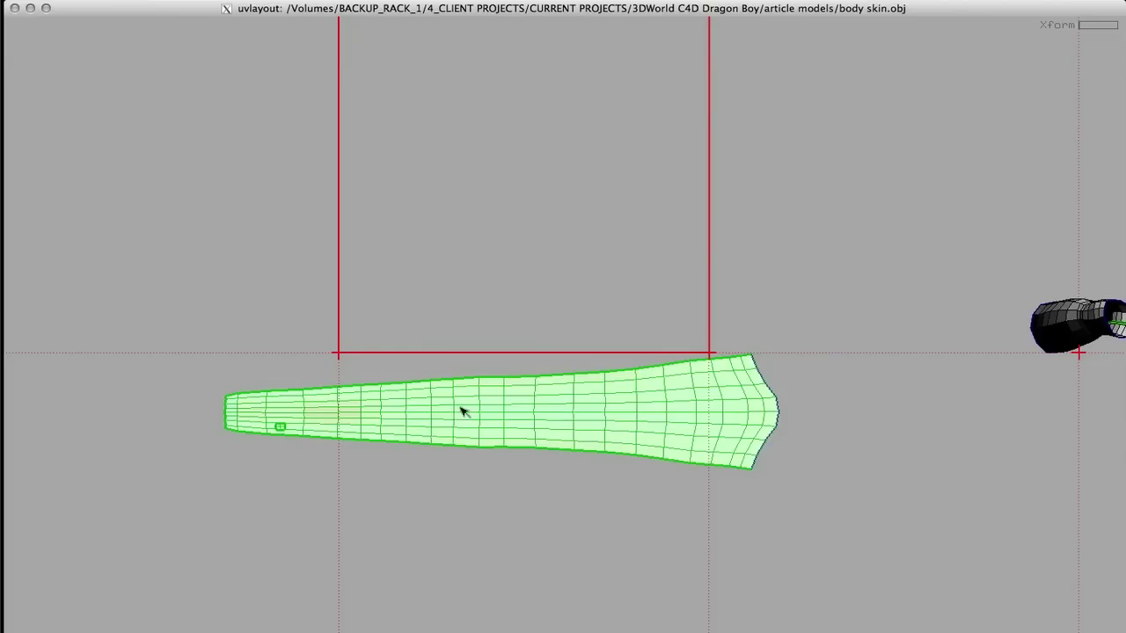
Step: Flatten the dark, thick shell at the start of the row, just before the large torso shell
mouse_move(475, 405)
middle_mouse_down()
mouse_move(444, 410)
mouse_move(460, 421)
middle_mouse_up()
middle_click_drag(512, 295, 203, 284)
middle_click_drag(364, 308, 72, 320)
right_click_drag(394, 306, 414, 305)
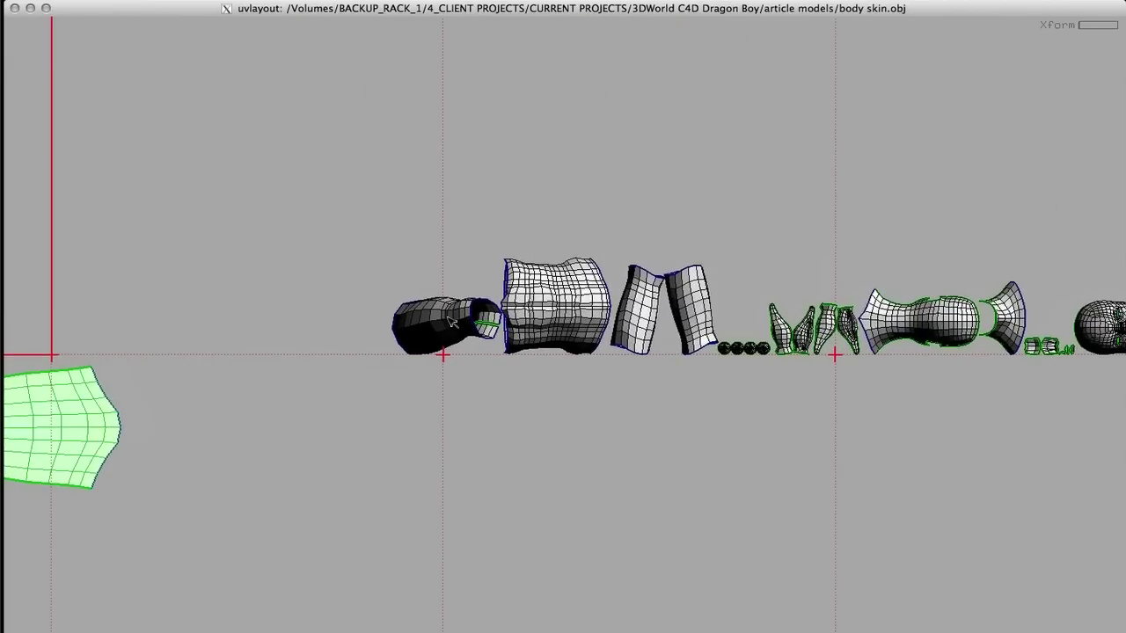
key("space+f")
key("space")
key("space")
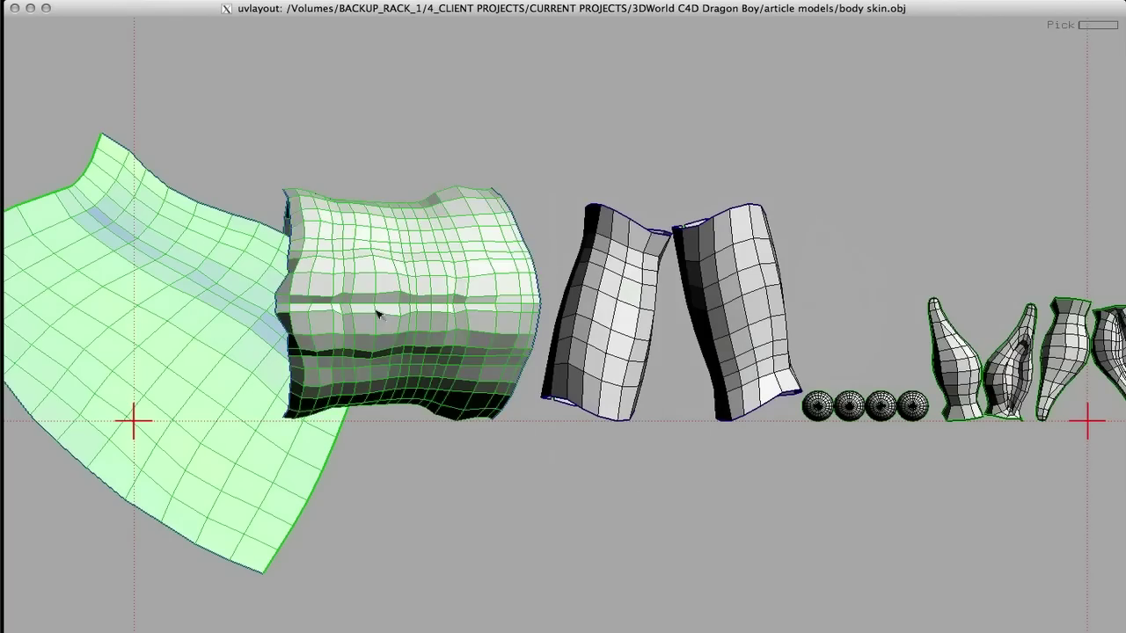
Step: Flatten the large torso shell until its boundary opens out and the distortion evens out
key("f")
key("space")
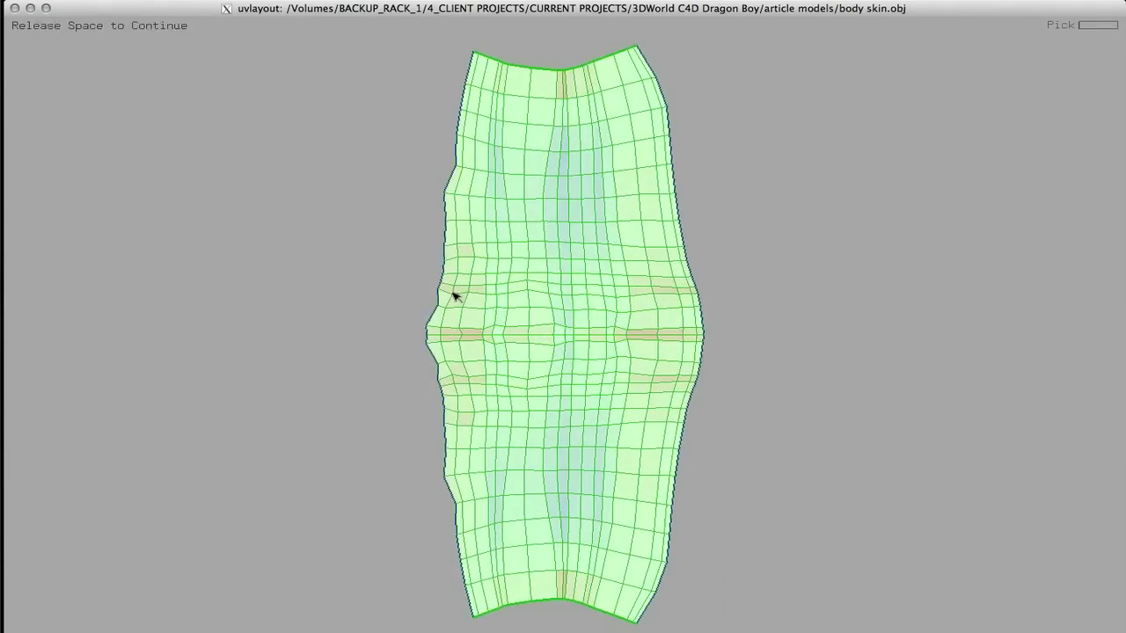
key("space")
middle_click_drag(662, 304, 367, 281)
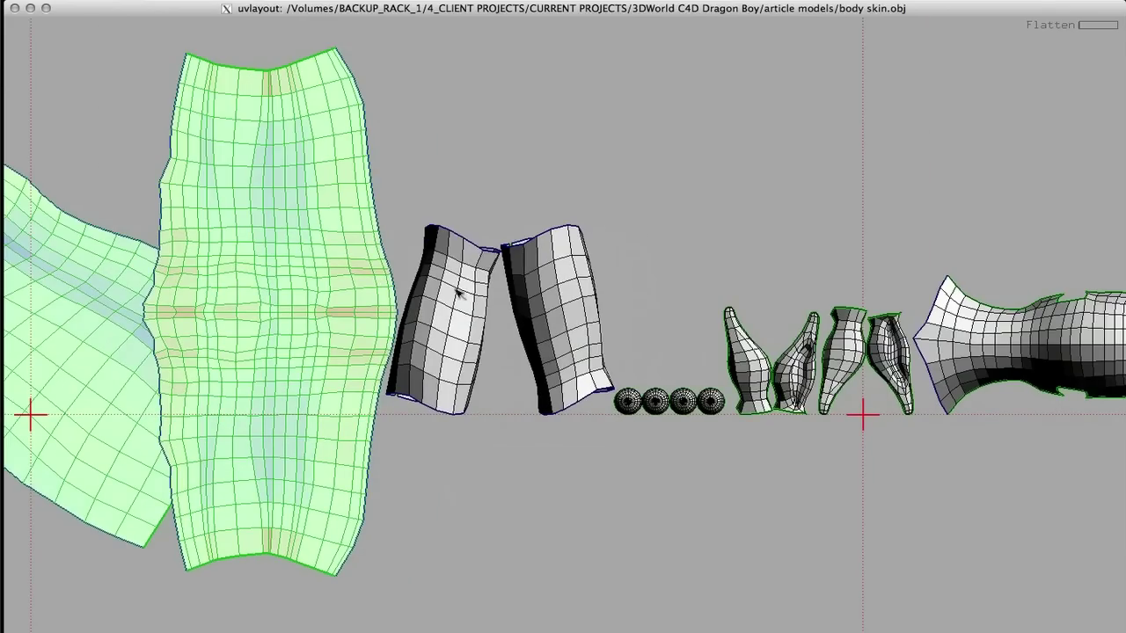
Step: Flatten the first of the two tube-shaped limb shells and undrop the second one from UV space
key("f")
key("space")
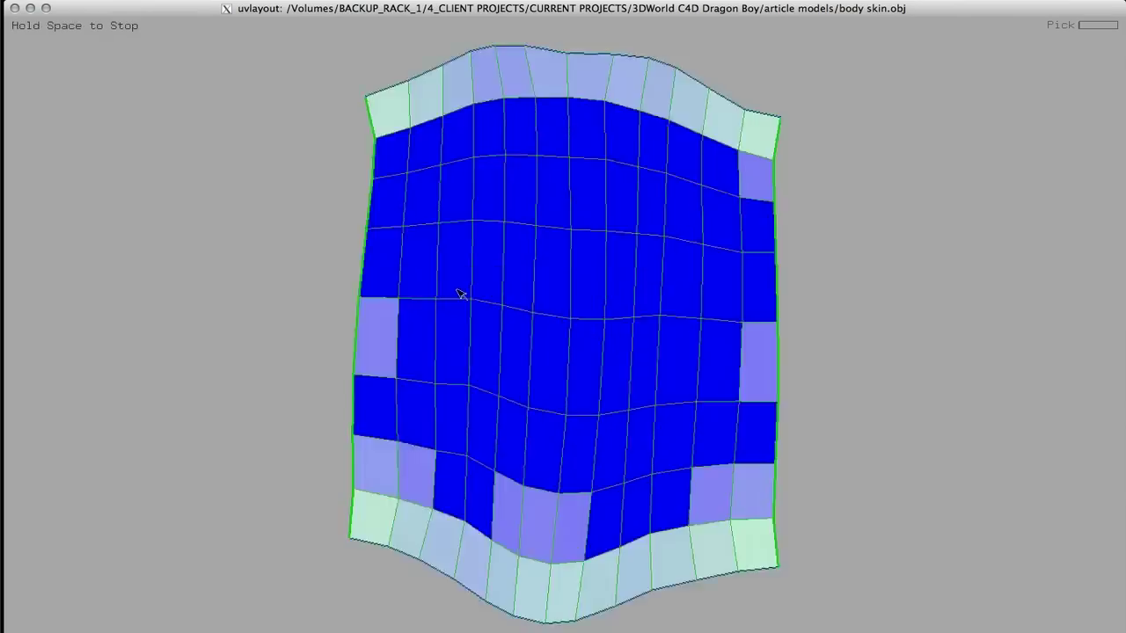
key("space")
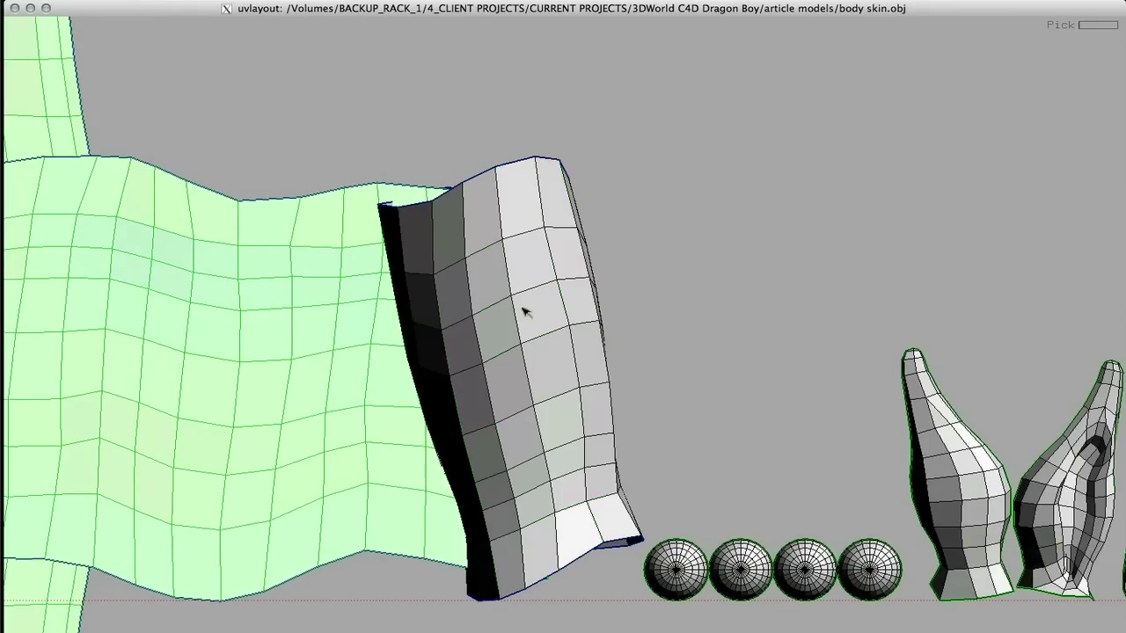
key("d")
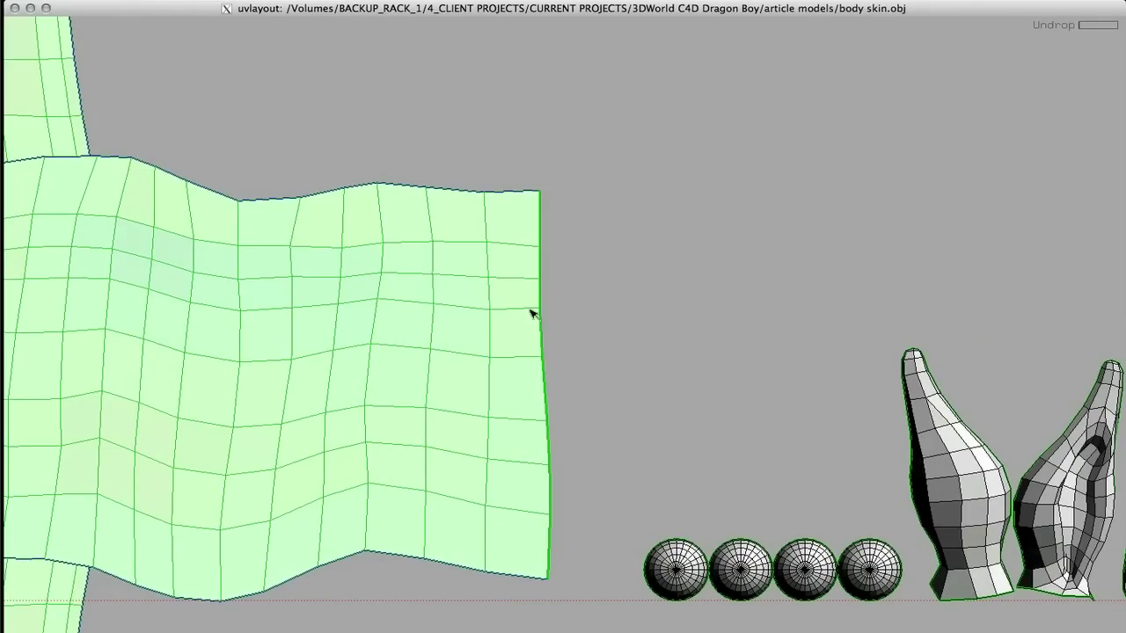
Step: Flatten the four small spherical shells between the limb shell and the ears
right_click_drag(595, 329, 431, 304)
middle_click_drag(554, 383, 265, 168)
right_click_drag(387, 194, 489, 200)
key("f")
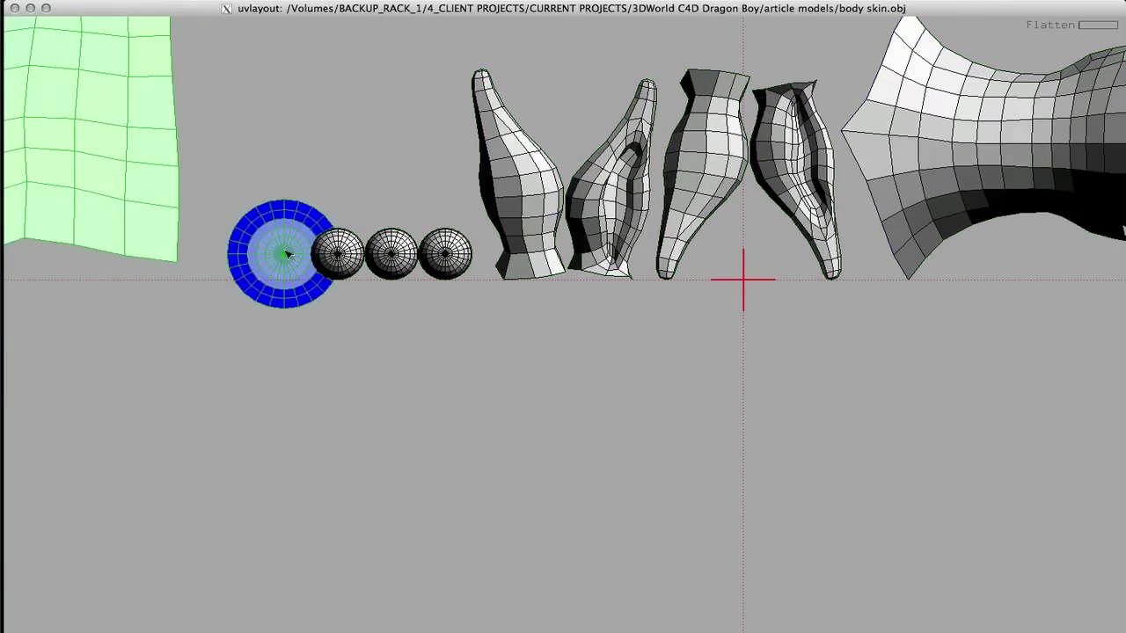
key("f")
key("f")
key("f")
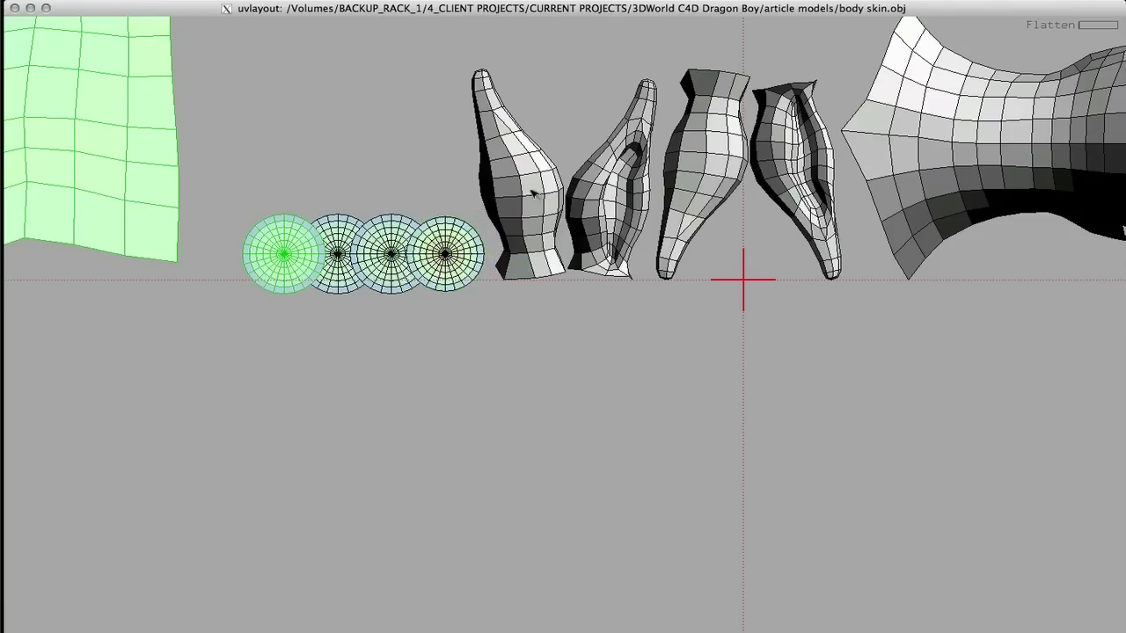
Step: Flatten the two upward-pointing ear shells, the smooth back and the folded inner side
key("f")
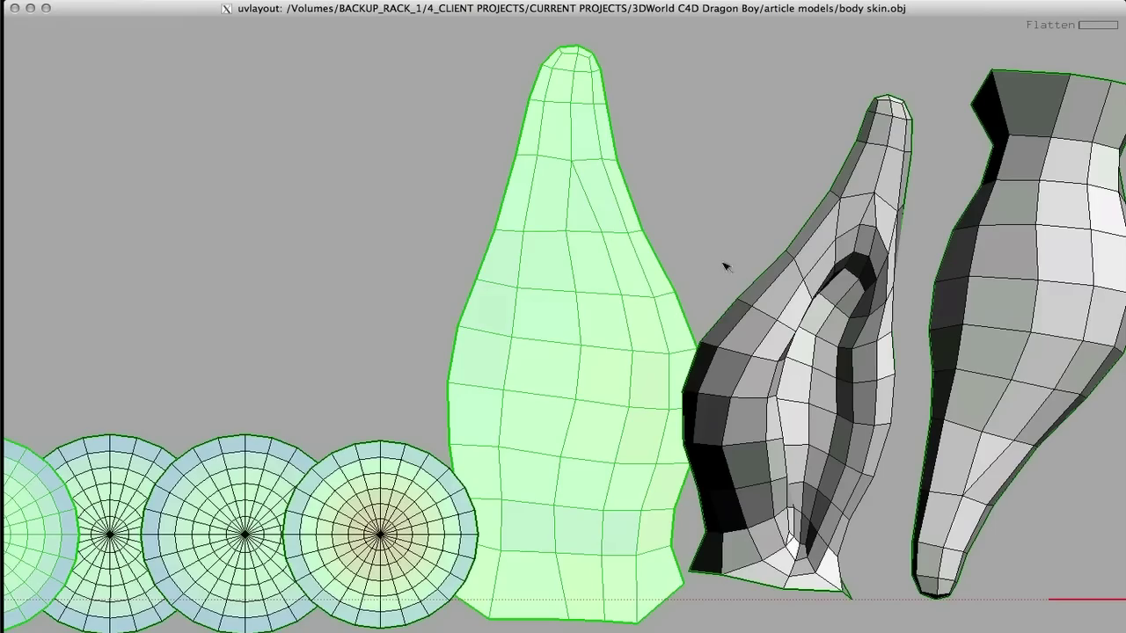
right_click_drag(706, 255, 315, 254)
middle_click_drag(316, 253, 26, 225)
key("g")
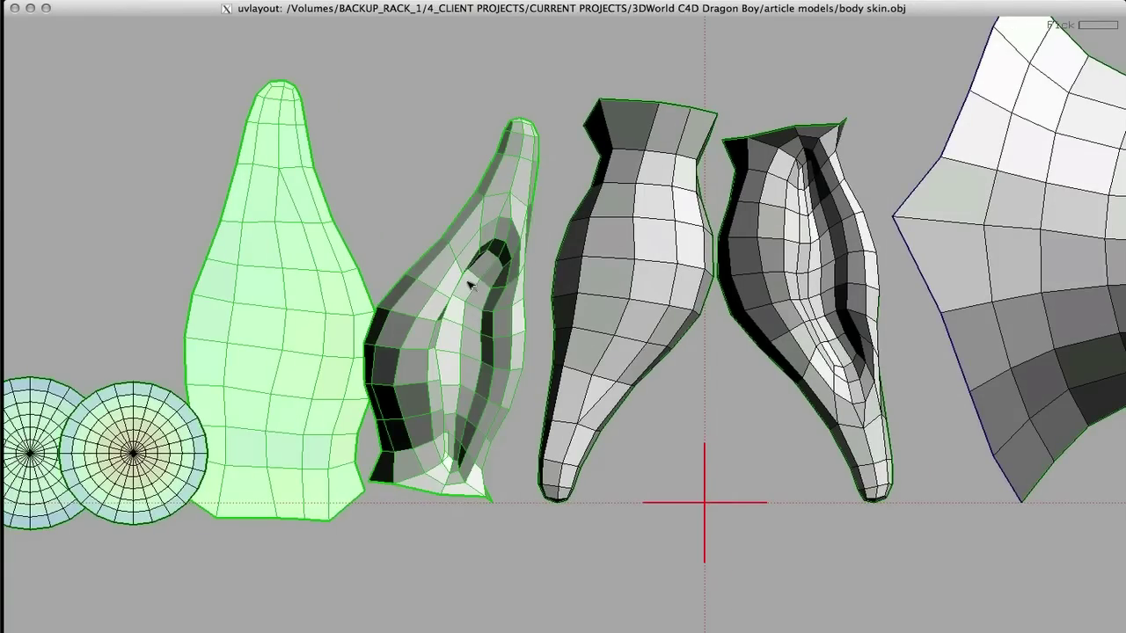
key("f")
key("space")
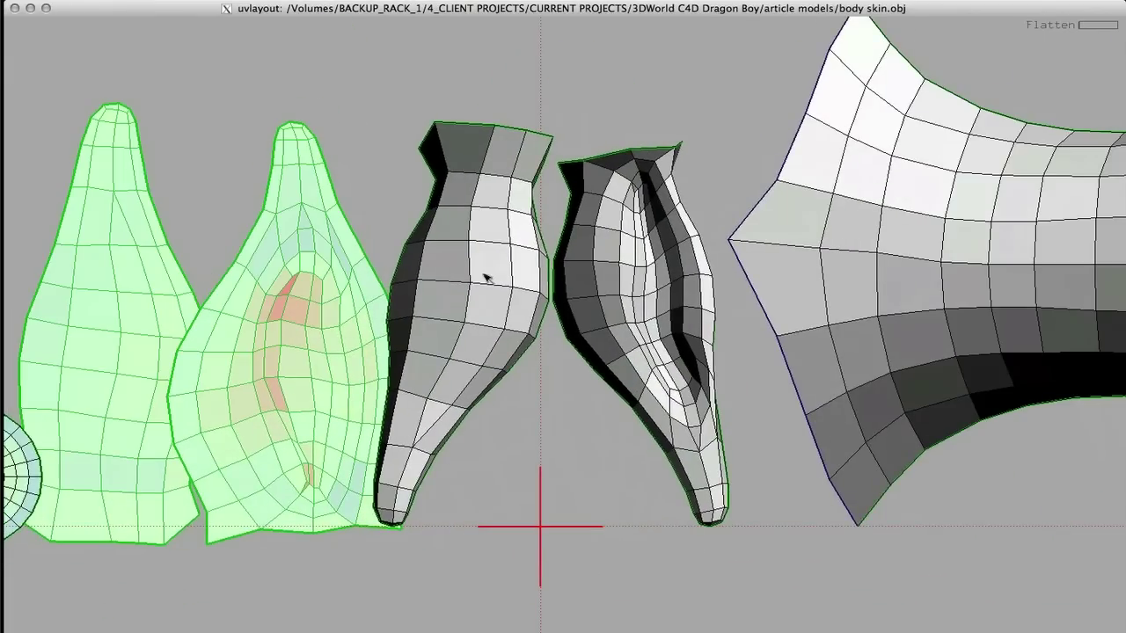
Step: Flatten the two downward-pointing ear shells, the smooth back and the folded inner side
key("f")
key("space")
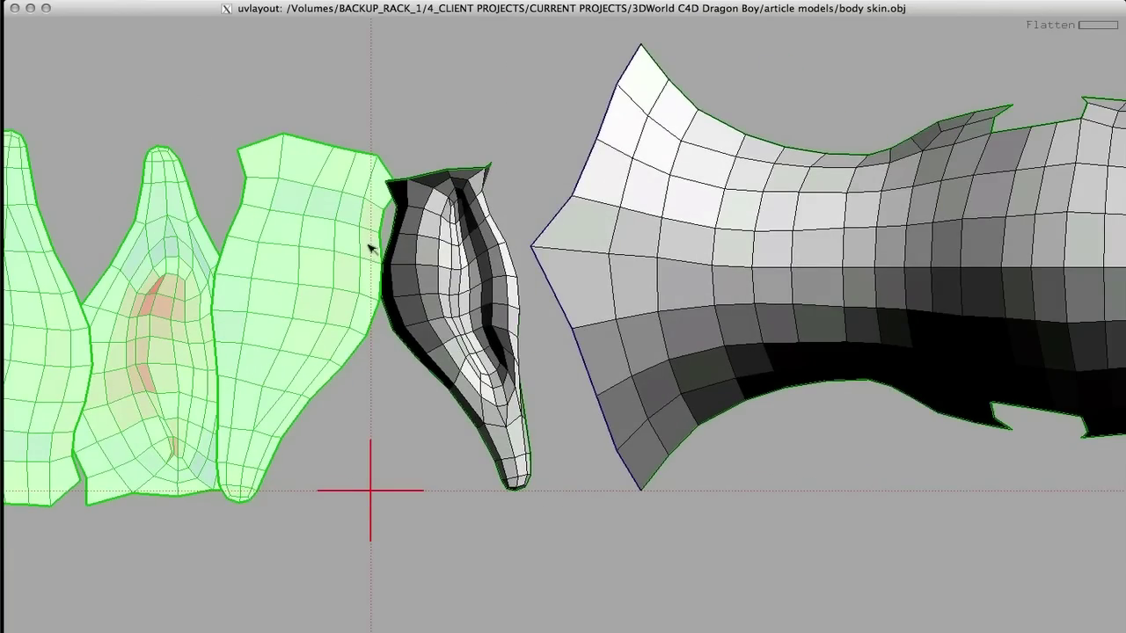
key("f")
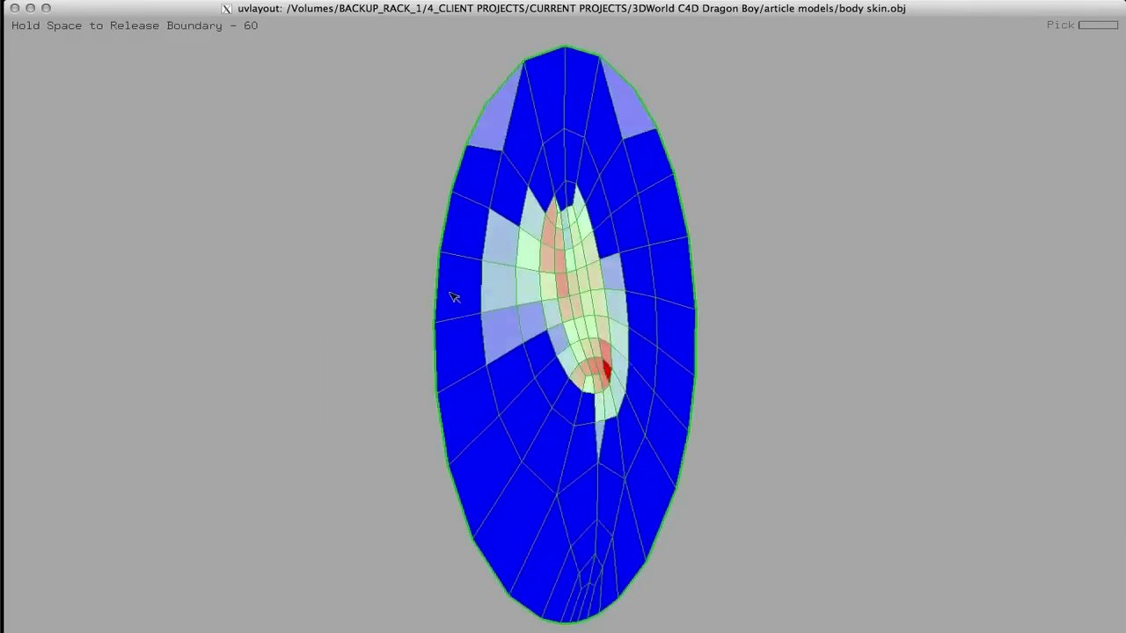
key("space")
Step: Flatten the long hourglass-shaped shell that follows the ears, releasing its boundary
right_click_drag(487, 297, 699, 246)
middle_click_drag(699, 246, 331, 249)
key("f")
key("space")
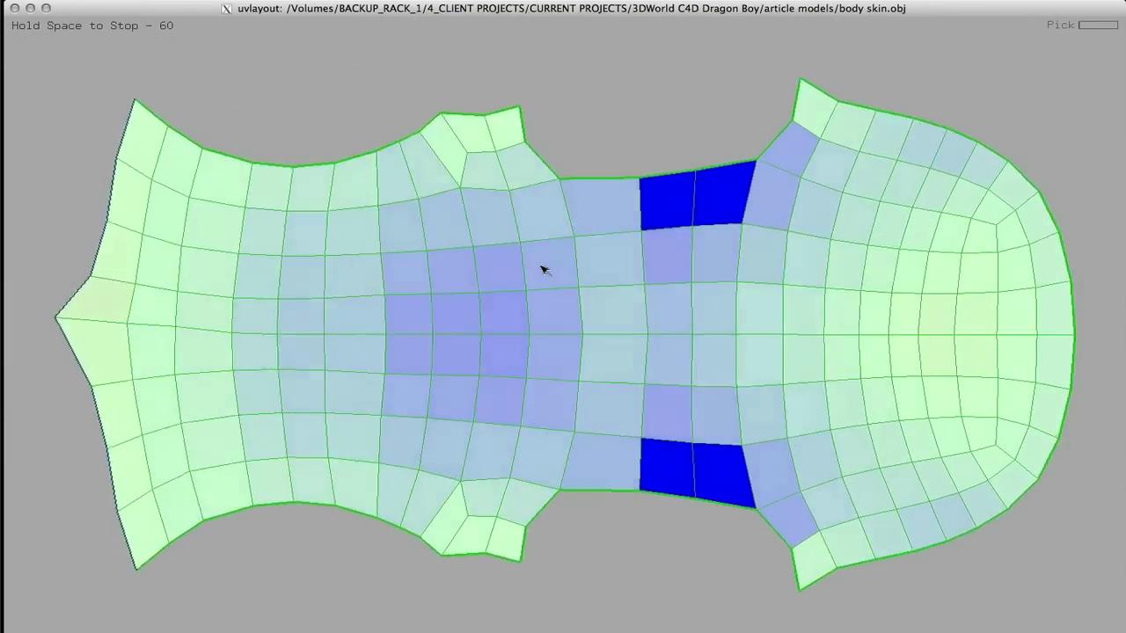
key("space")
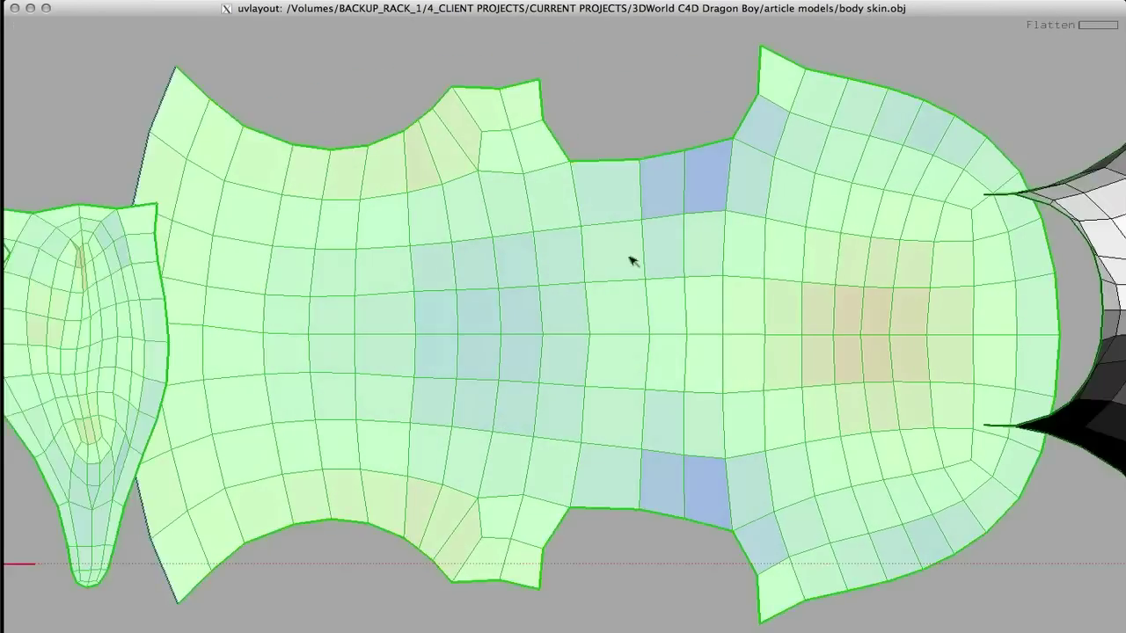
Step: Flatten the flared, fan-like shell after the hourglass-shaped one and the two small boxy shells beside it
middle_click_drag(539, 279, 136, 261)
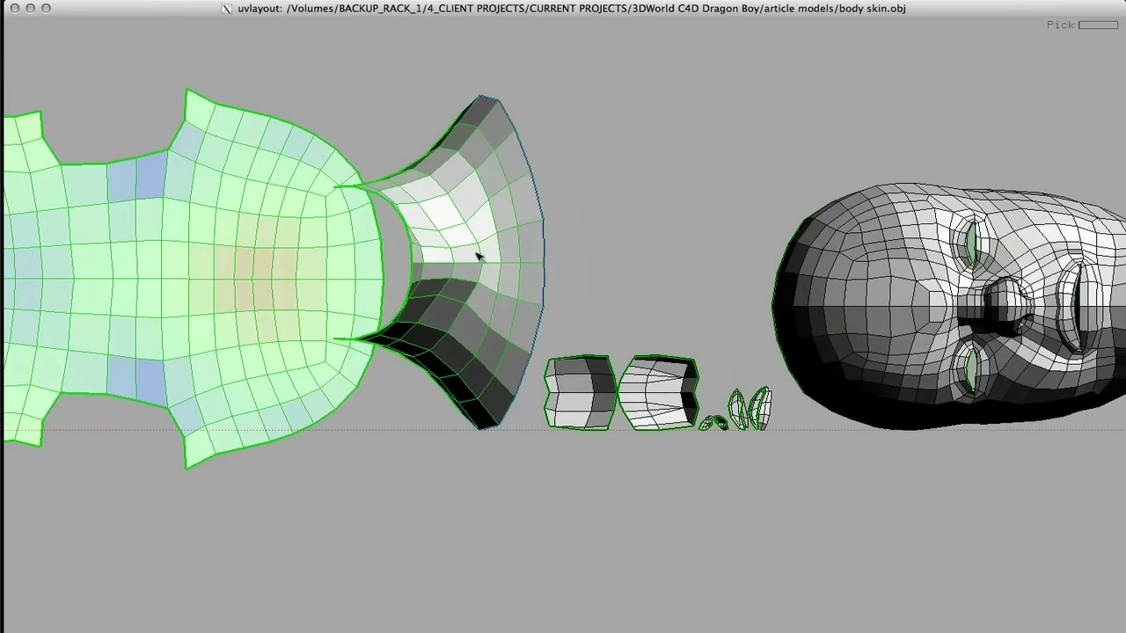
key("f")
key("space")
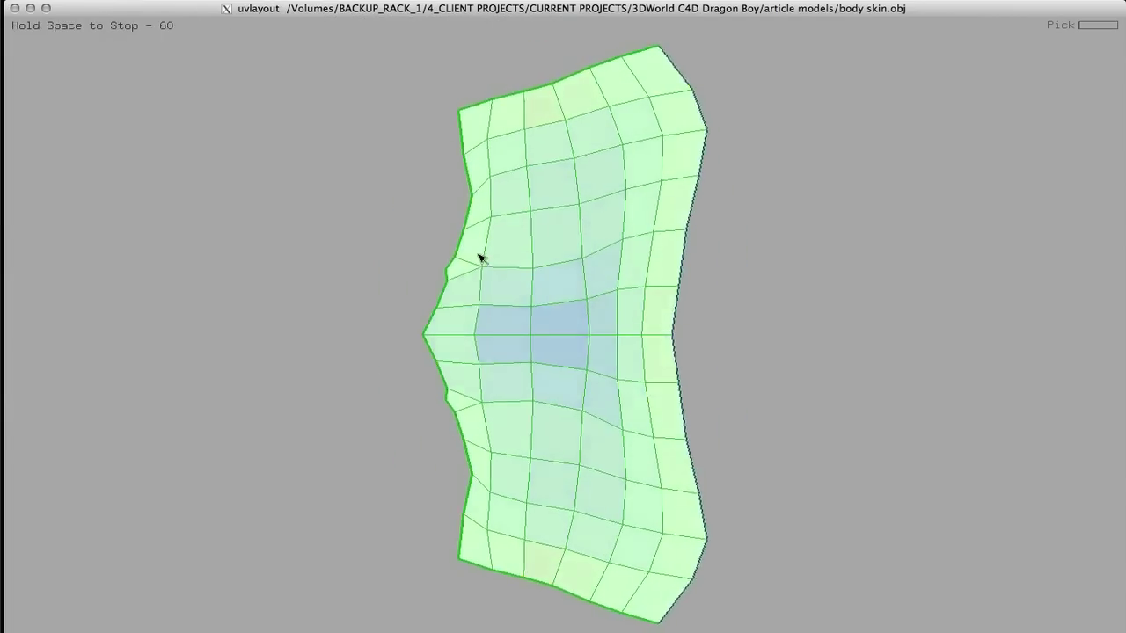
key("space")
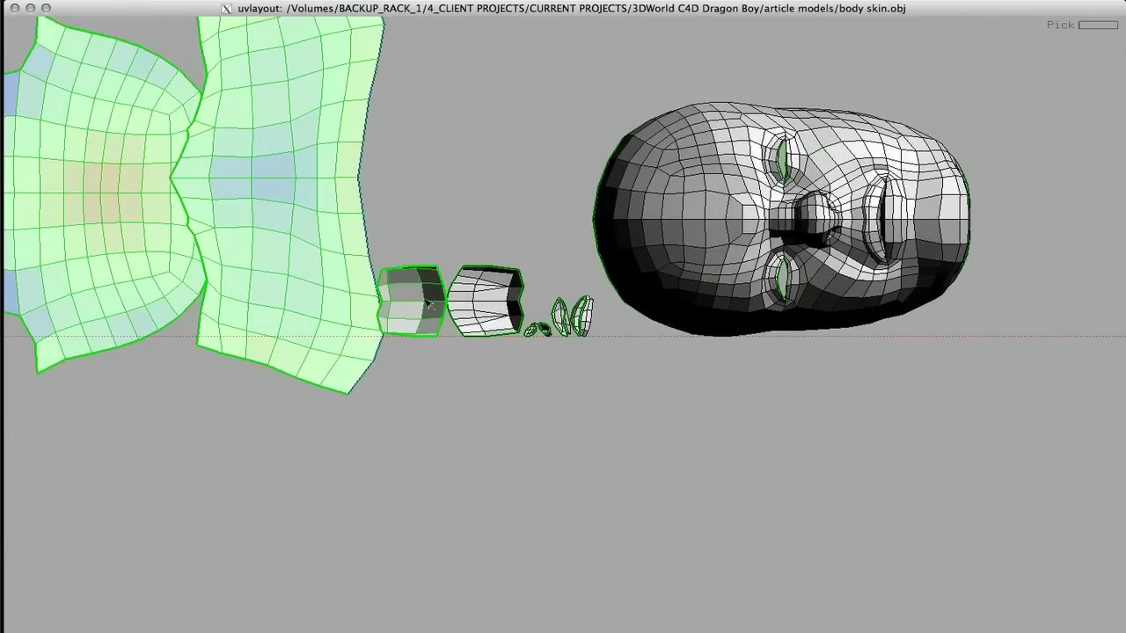
key("f")
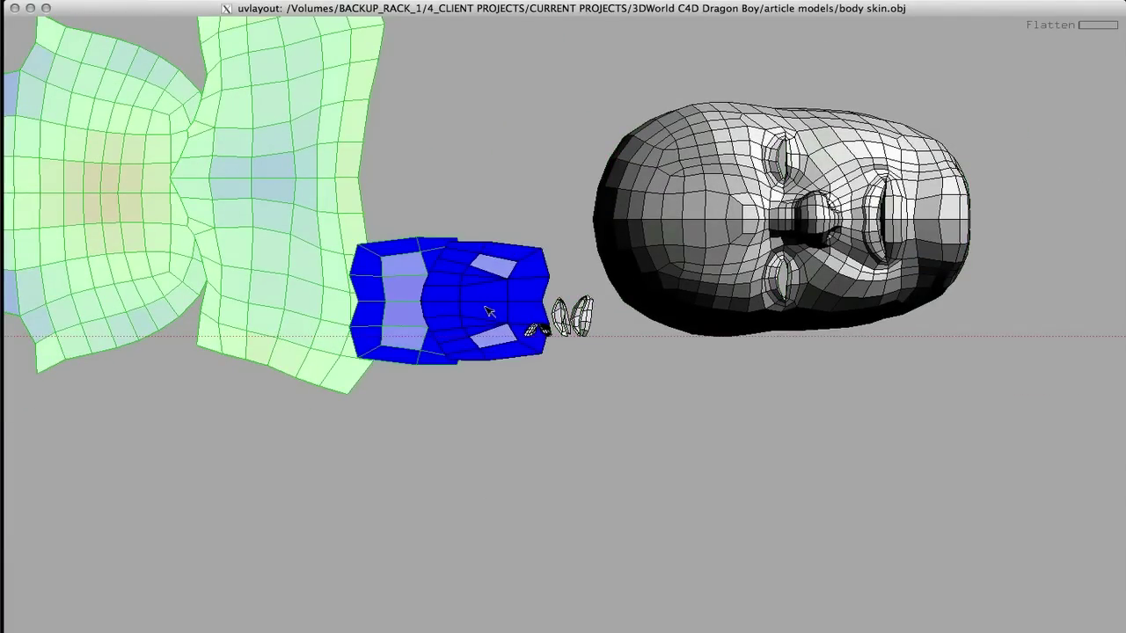
key("f")
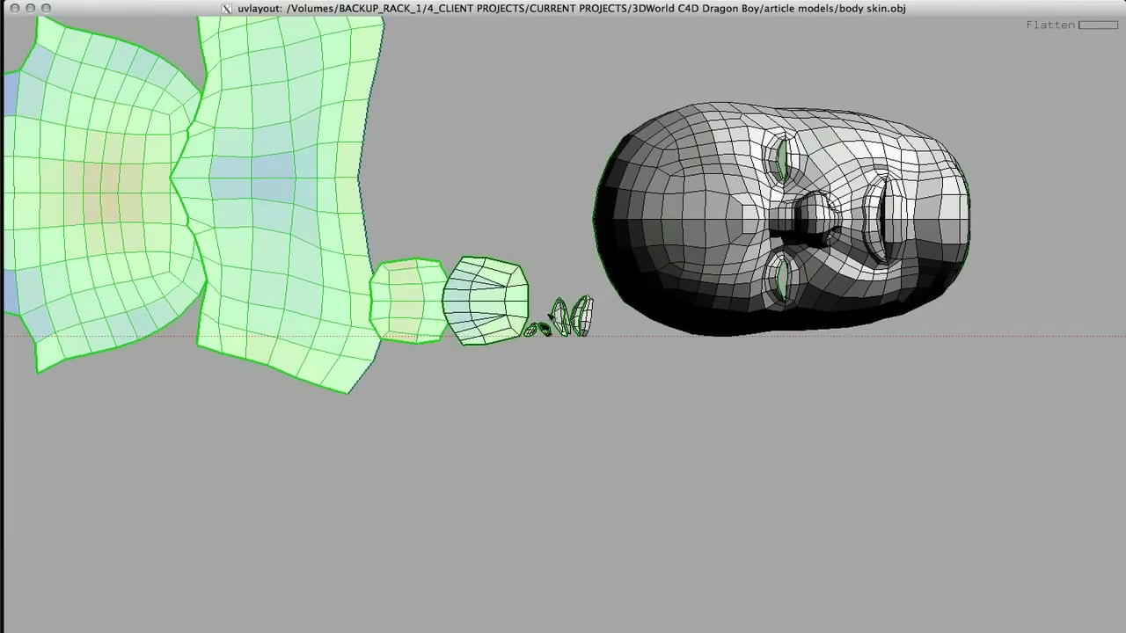
Step: Flatten the four small shells between the boxy shells and the face, and move them as a group clear of the boxy ones
right_click_drag(496, 274, 622, 327)
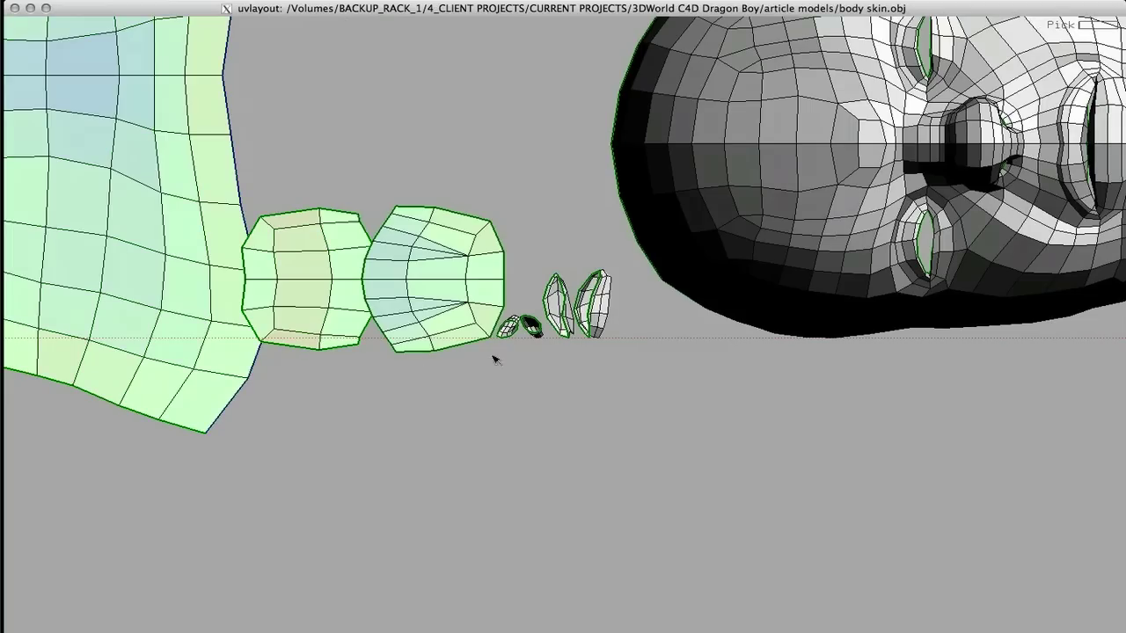
key("f")
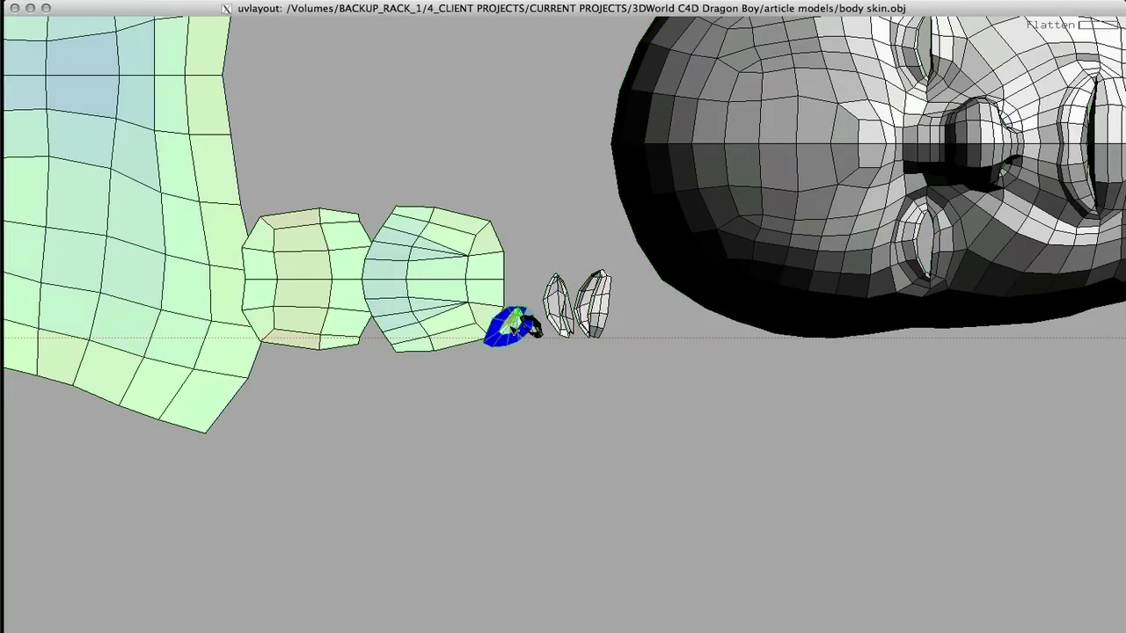
key("f")
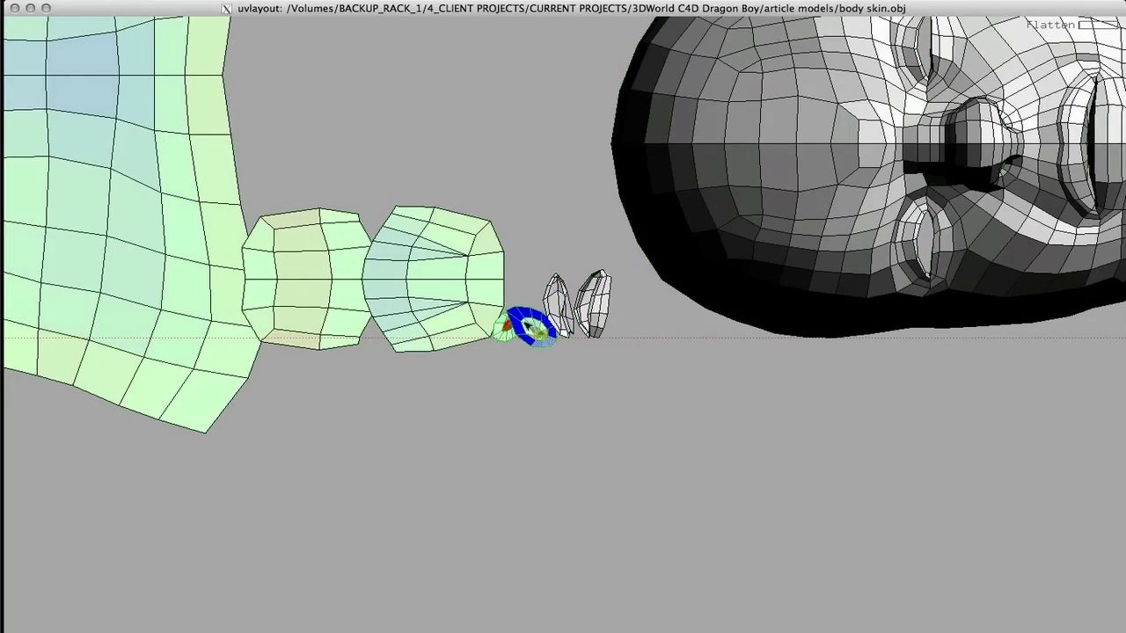
right_click_drag(505, 276, 910, 249)
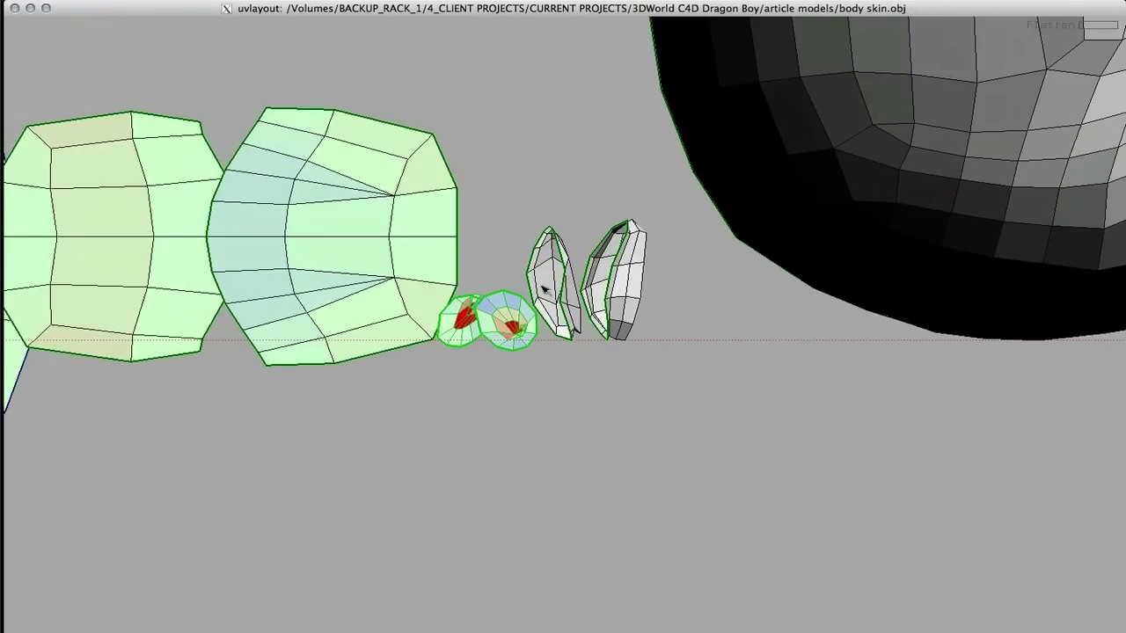
key("f")
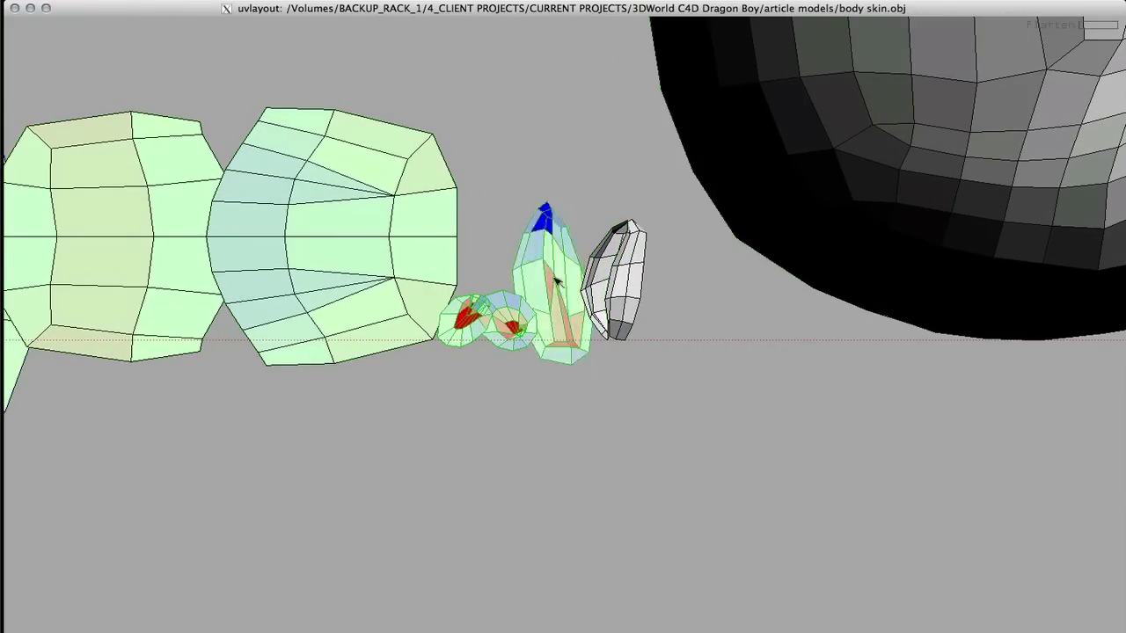
key("f")
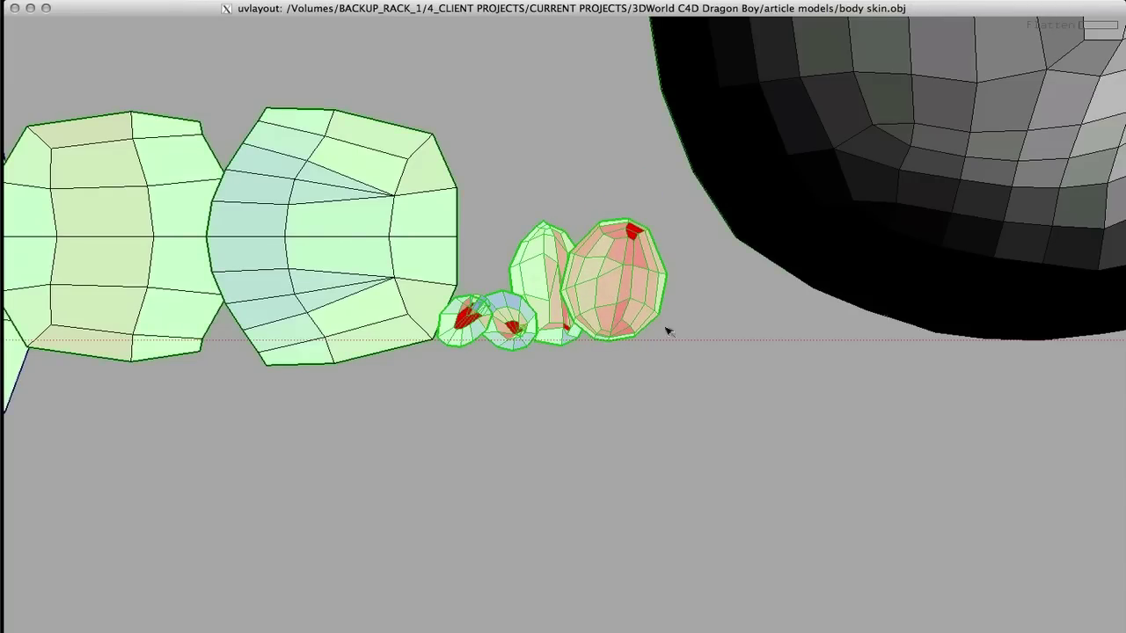
middle_click_drag(605, 300, 671, 384)
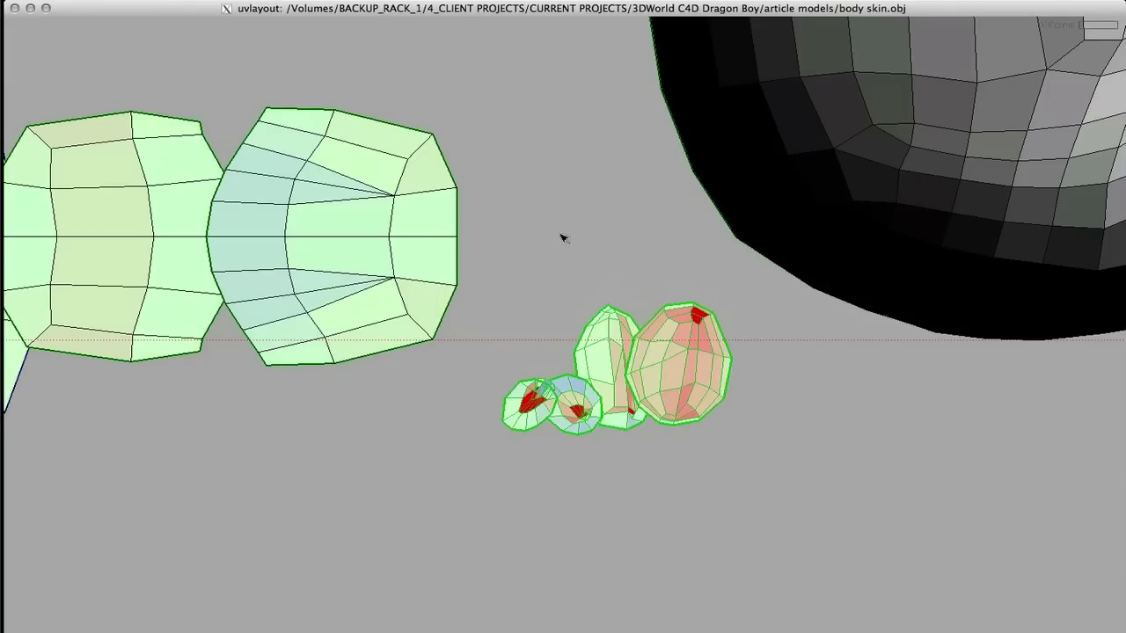
Step: Flatten the large face shell, releasing its boundary and stopping once the outline has relaxed around the eyes, nose and mouth
right_click_drag(517, 204, 513, 175)
middle_click_drag(783, 184, 344, 337)
right_click_drag(344, 337, 325, 301)
middle_click_drag(325, 302, 246, 320)
key("f")
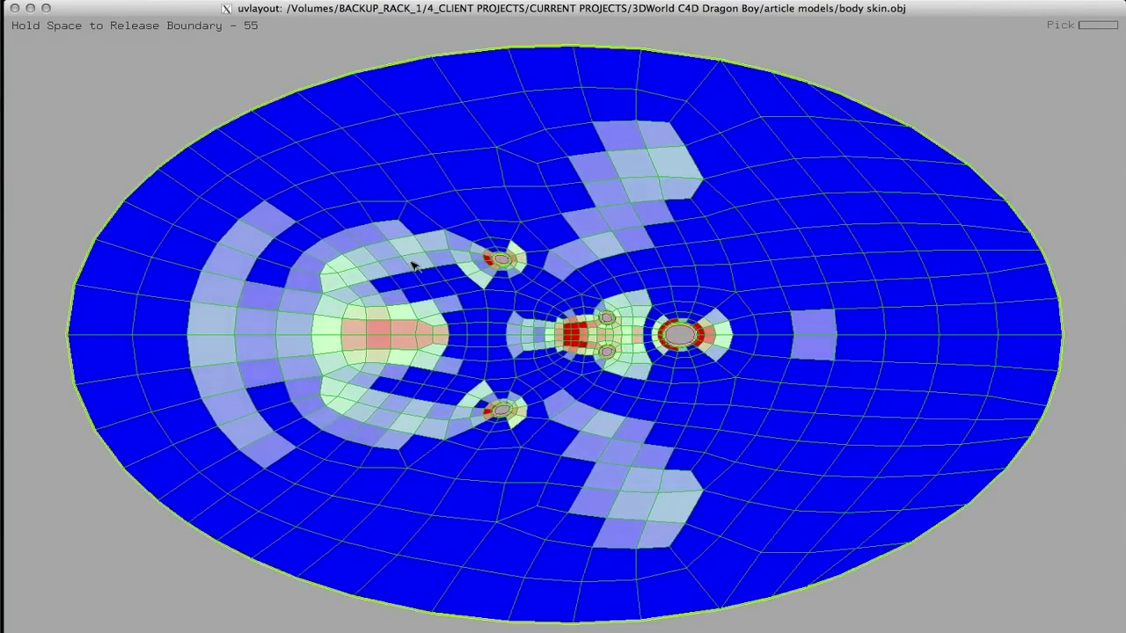
key("space")
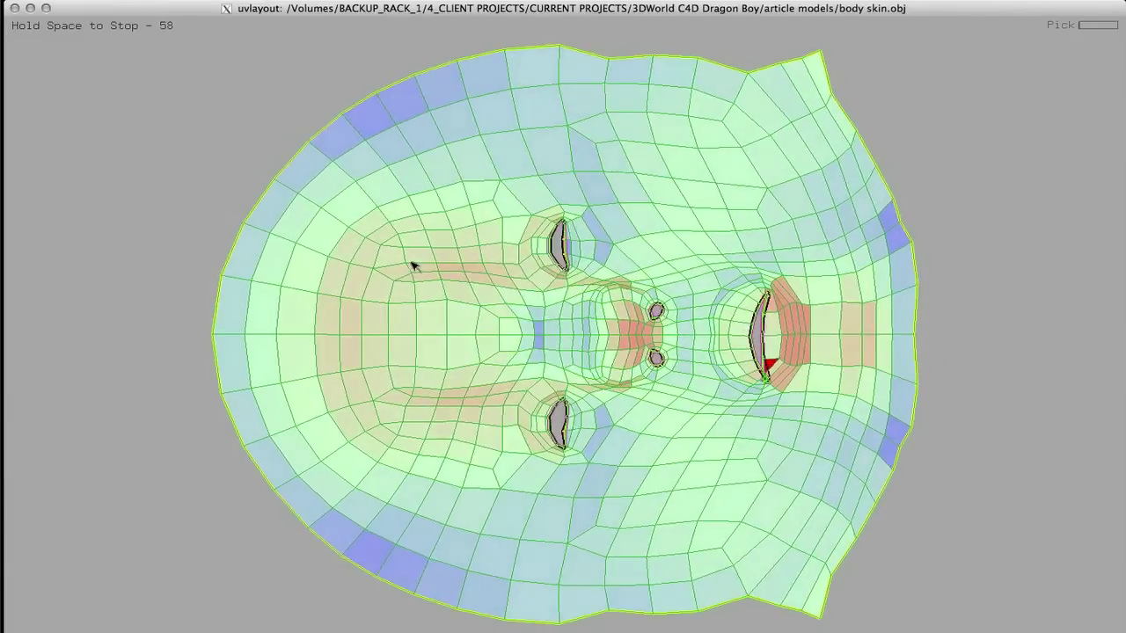
key("space")
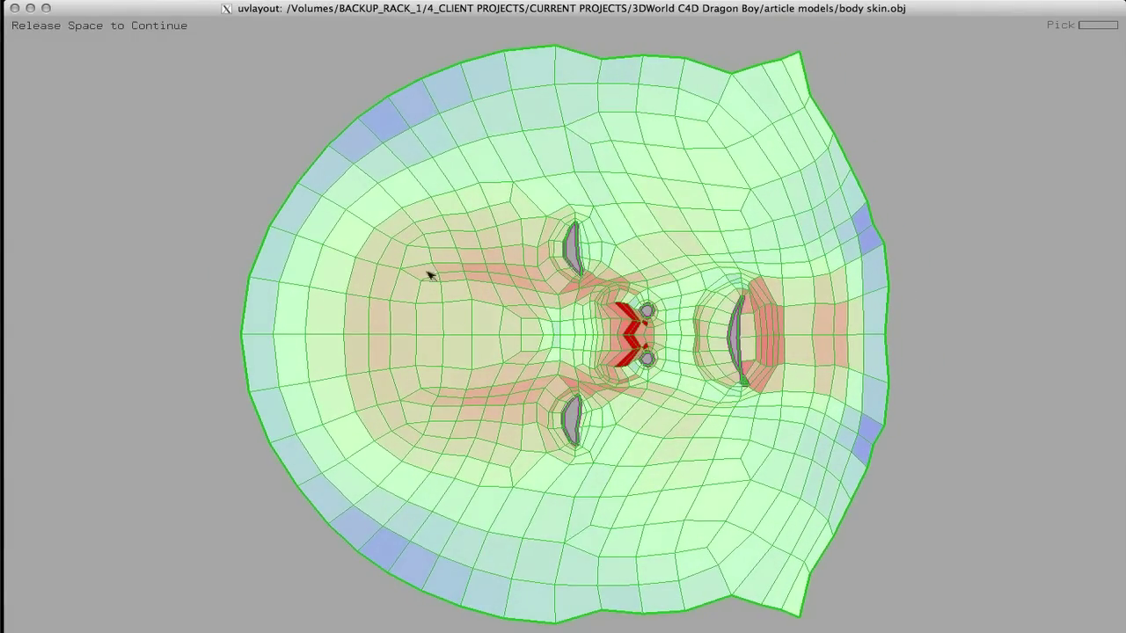
Step: Adjust the local UV scale around the nose and mouth of the face shell to open up the folded polygons
right_click_drag(494, 313, 571, 322)
middle_click_drag(571, 322, 357, 347)
right_click_drag(568, 269, 679, 264)
middle_click_drag(439, 374, 466, 450)
right_click_drag(454, 373, 530, 365)
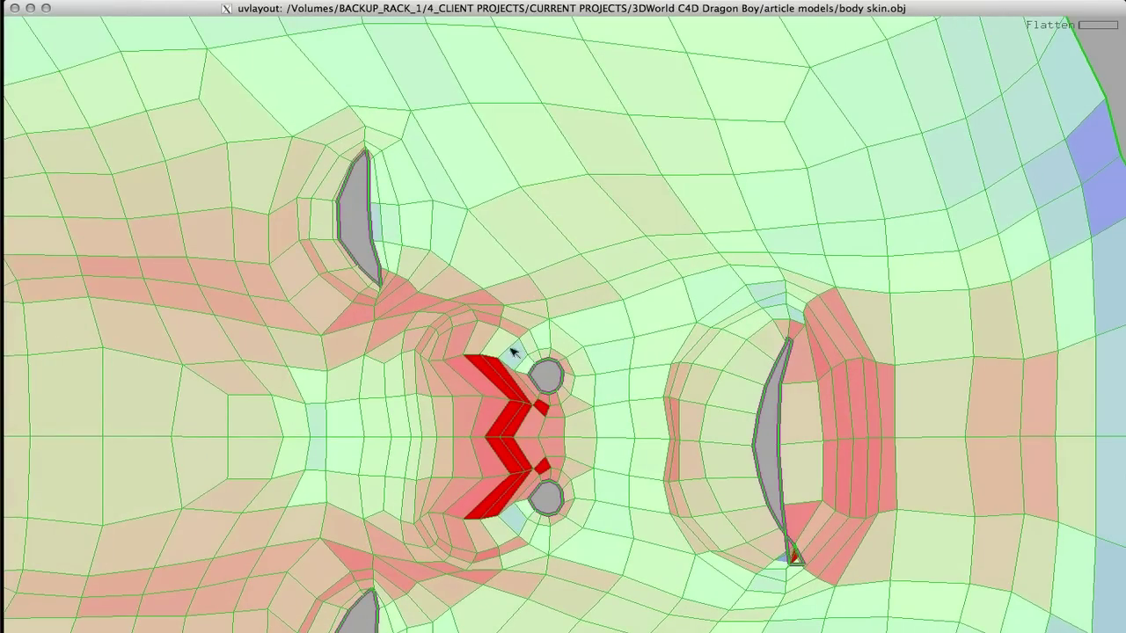
key("5")
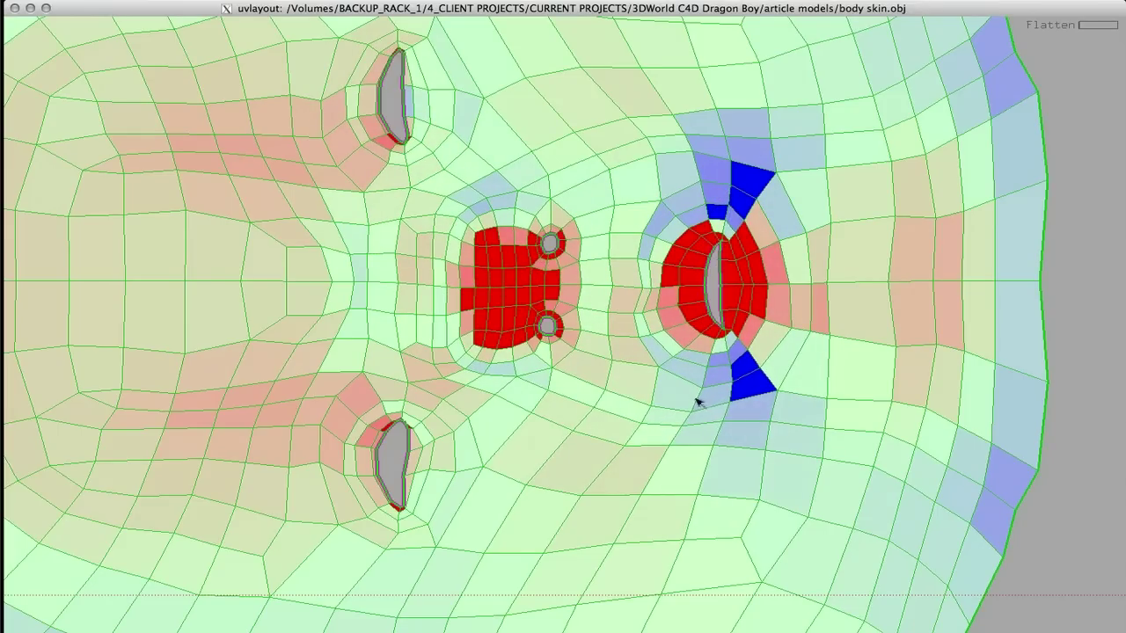
Step: Switch the display from the UV view to the Ed view to reach the limb shells not yet dropped
right_click_drag(680, 327, 176, 304)
middle_click_drag(442, 294, 593, 333)
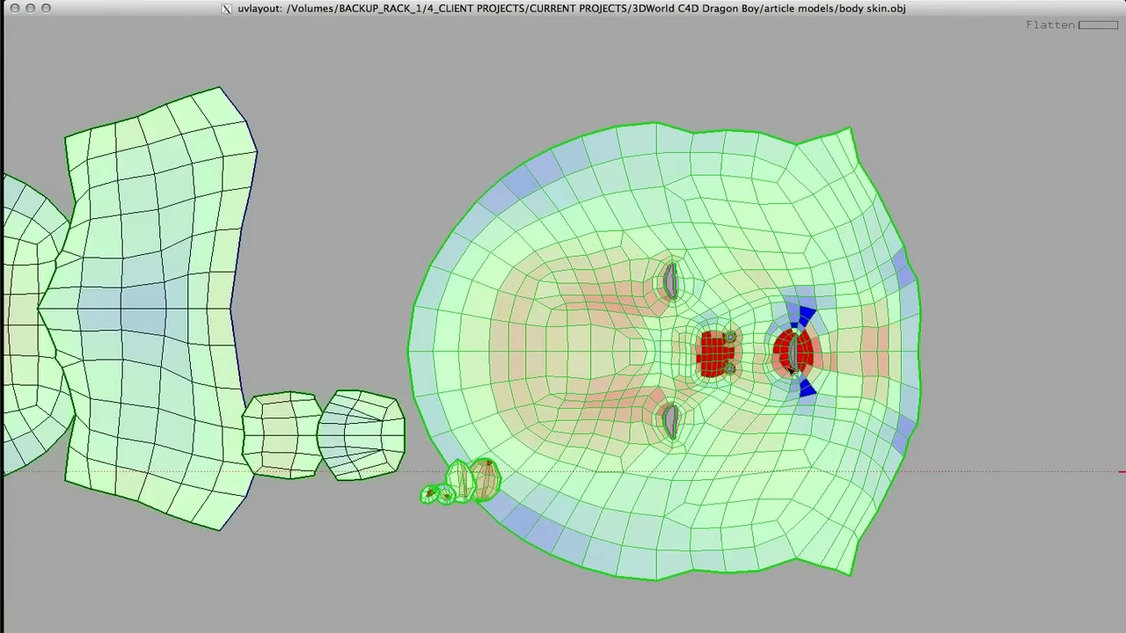
right_click_drag(742, 345, 567, 320)
middle_click_drag(379, 294, 683, 329)
right_click_drag(684, 329, 381, 284)
middle_click_drag(276, 280, 515, 305)
middle_click_drag(380, 279, 449, 250)
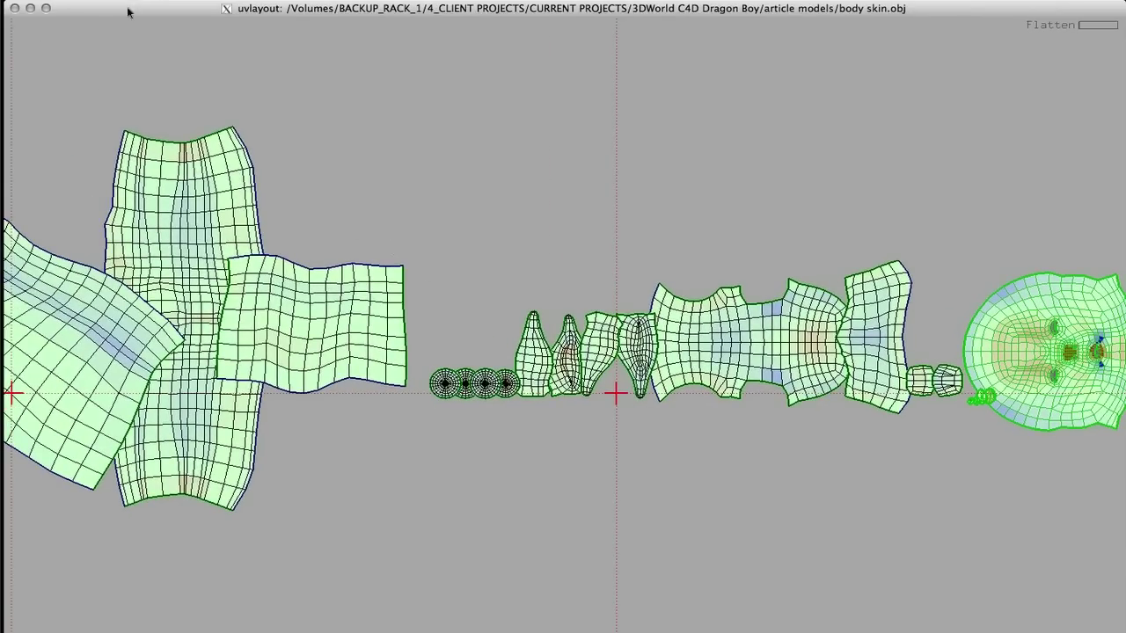
left_click(126, 0)
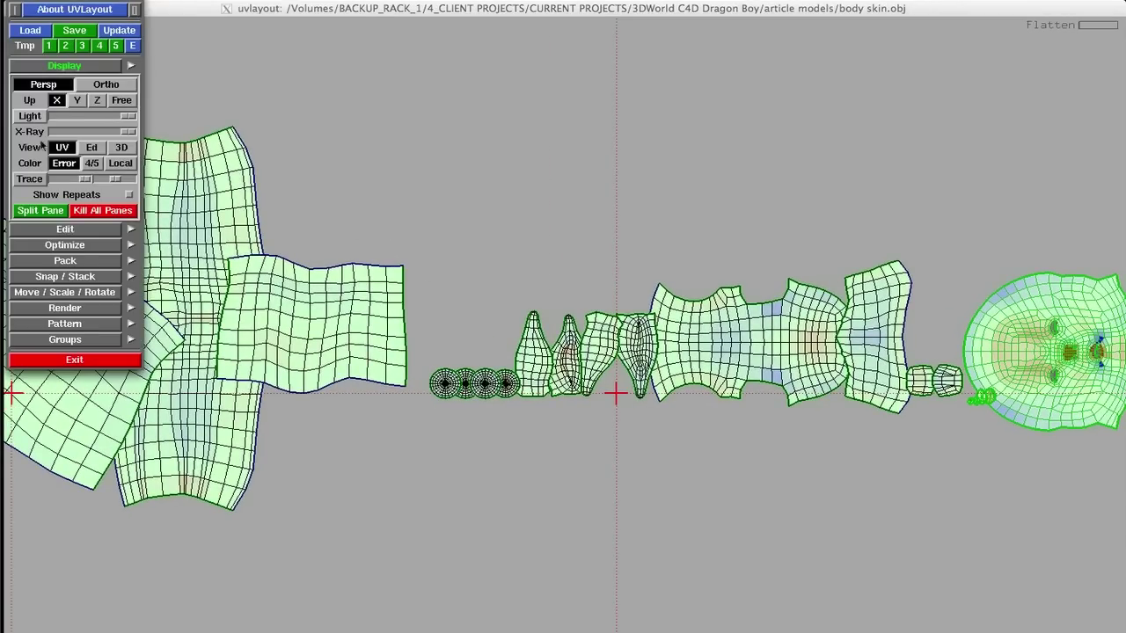
left_click(91, 149)
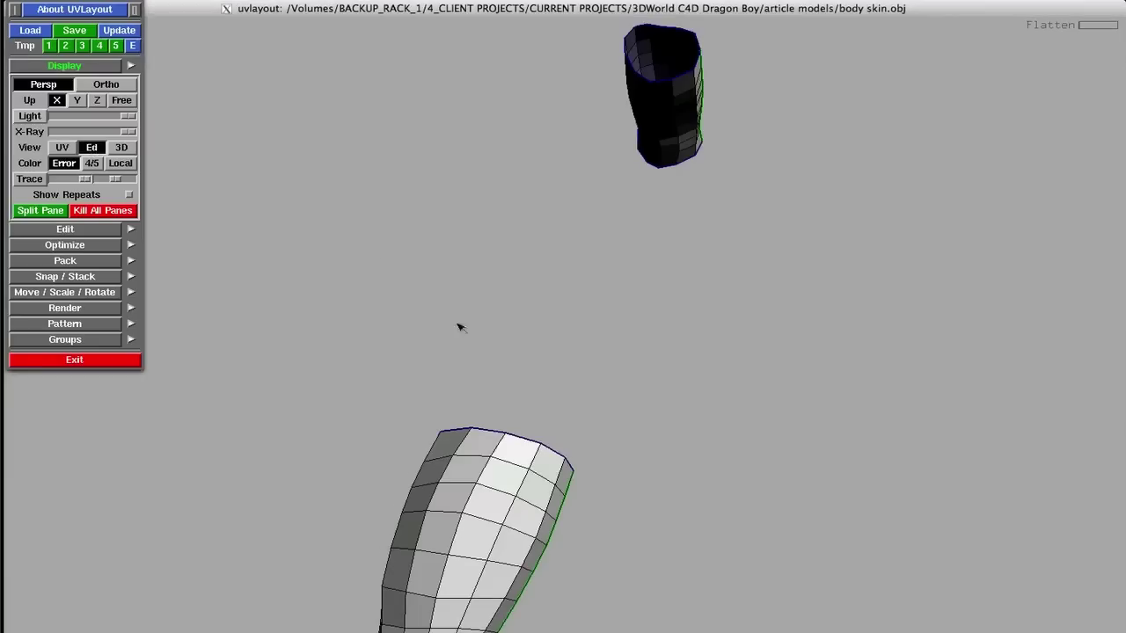
Step: Split the remaining arm shell open along its lengthwise seam
right_click_drag(458, 326, 301, 311)
left_click_drag(509, 245, 640, 407)
right_click_drag(639, 406, 718, 475)
middle_click_drag(719, 475, 523, 344)
right_click_drag(522, 344, 1002, 356)
middle_click_drag(549, 475, 672, 407)
left_click_drag(583, 420, 466, 453)
right_click_drag(466, 452, 571, 493)
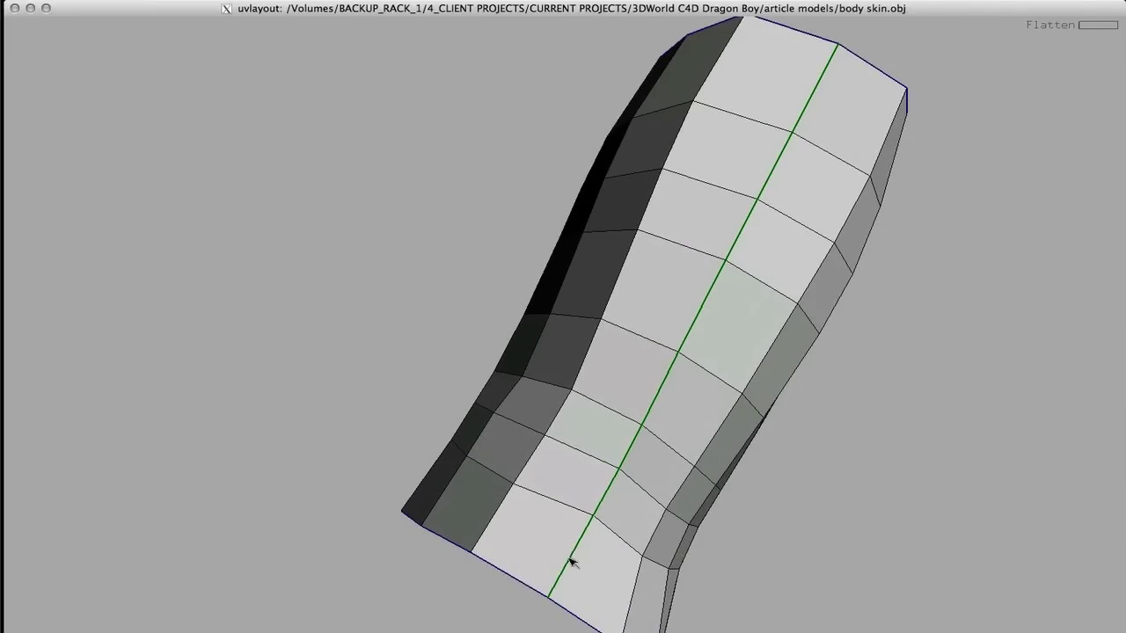
left_click_drag(570, 492, 543, 488)
left_click_drag(646, 377, 709, 427)
Step: Split the remaining leg shell along its lengthwise seam and drop both the leg and arm shells into UV space
right_click_drag(709, 427, 425, 360)
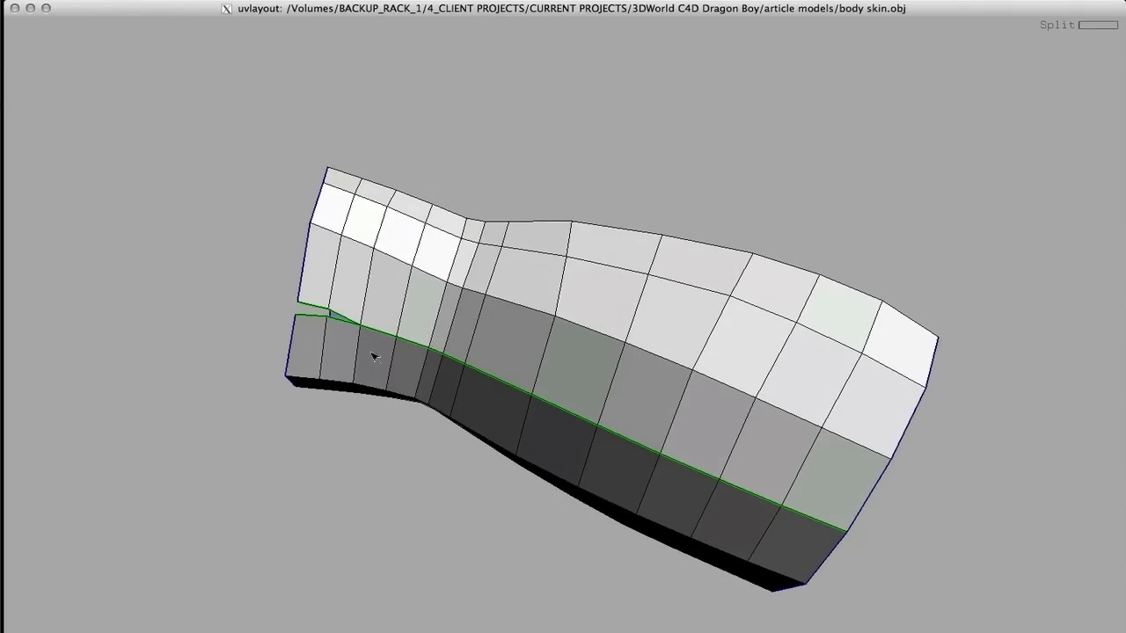
right_click_drag(516, 367, 537, 373)
middle_click_drag(390, 341, 176, 247)
right_click_drag(176, 246, 392, 425)
middle_click_drag(393, 425, 88, 268)
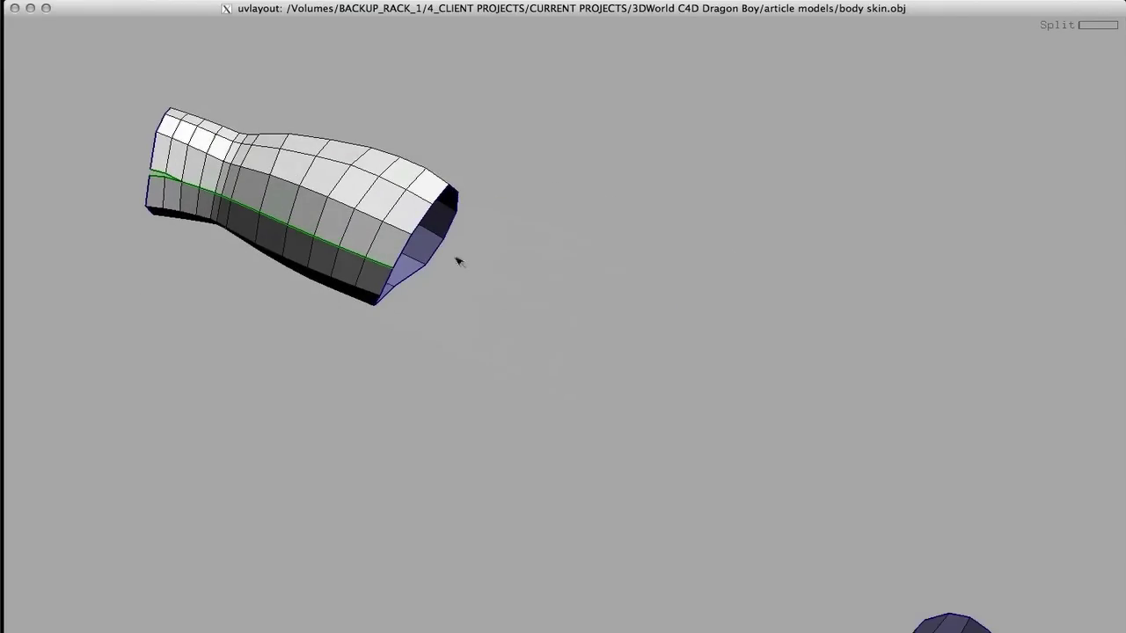
key("d")
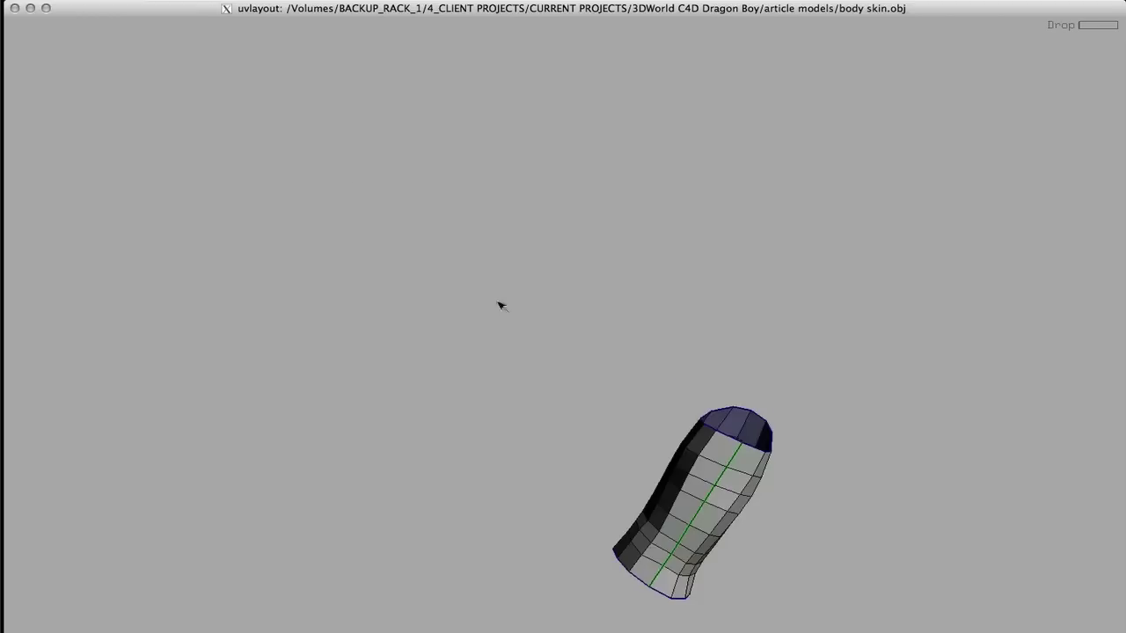
key("d")
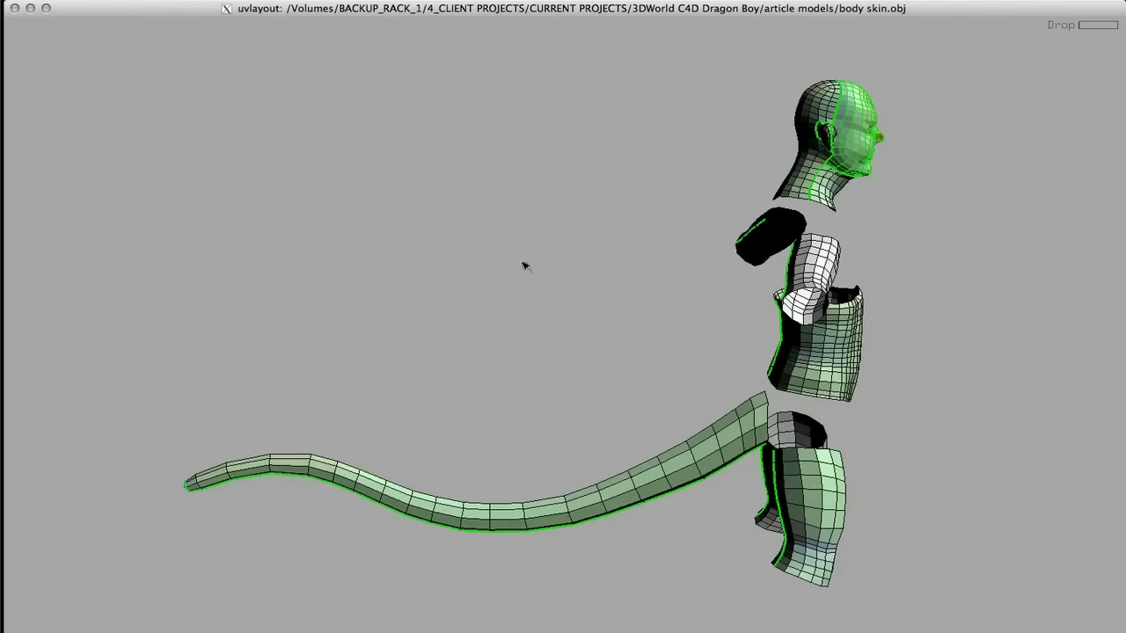
Step: Return to the UV view and flatten the newly dropped leg and arm shells
middle_click_drag(730, 397, 691, 437)
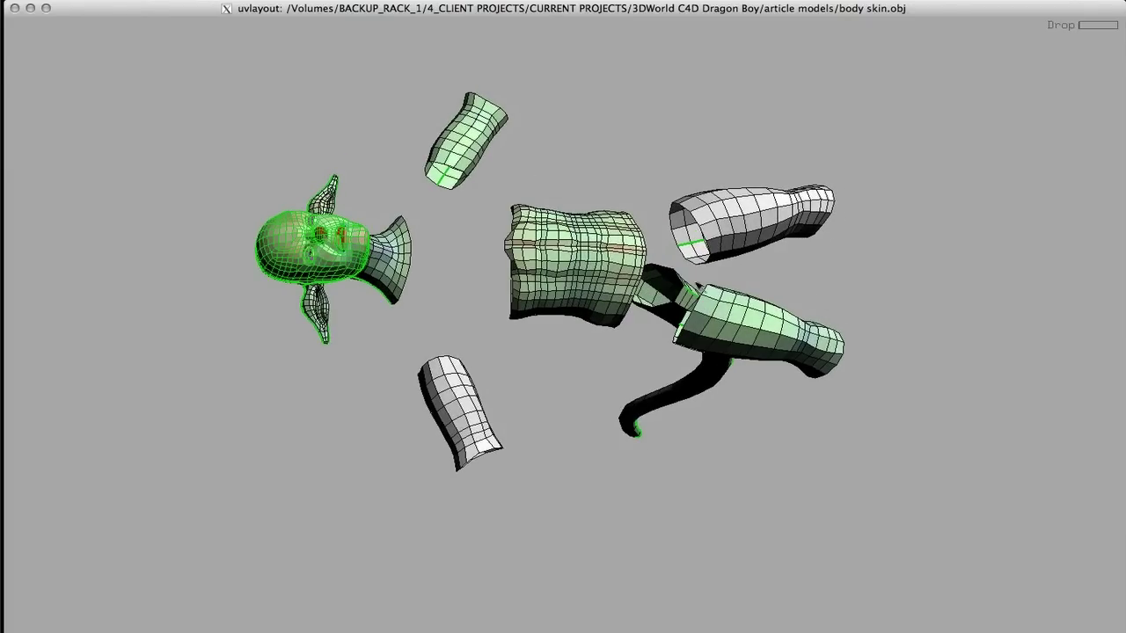
middle_click_drag(547, 293, 419, 229)
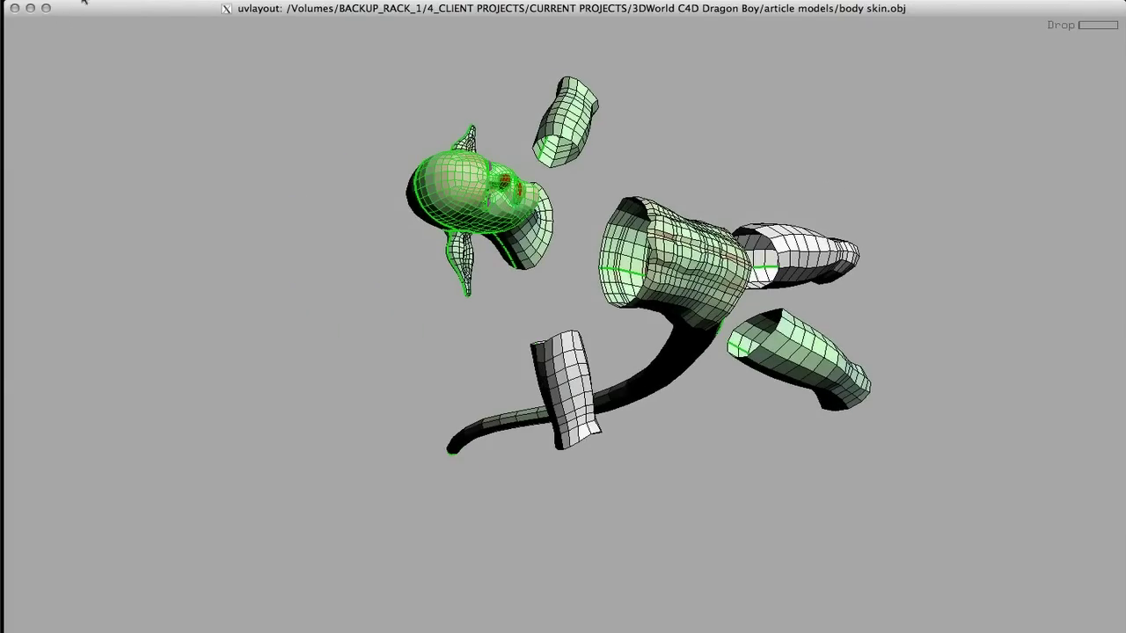
left_click(83, 0)
left_click(62, 148)
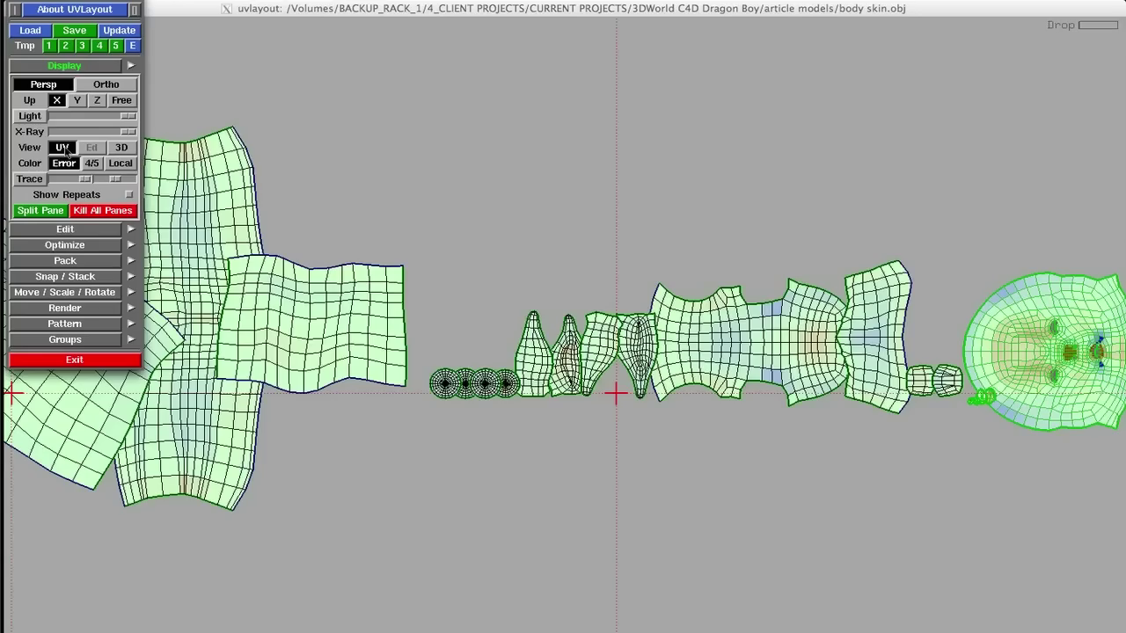
middle_click_drag(703, 240, 197, 87)
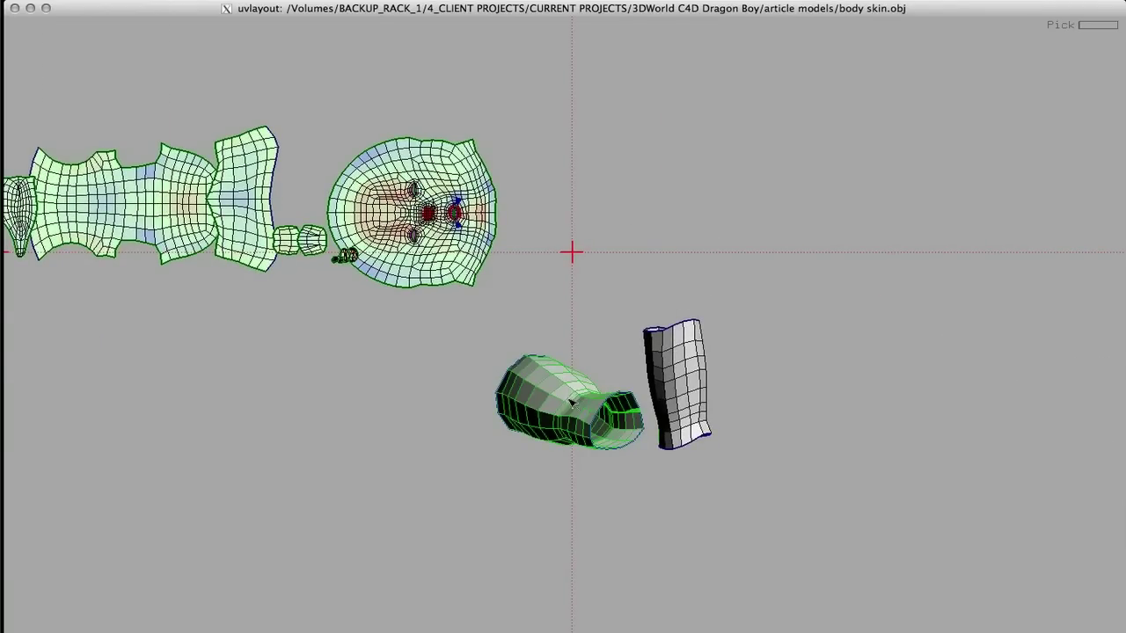
key("f")
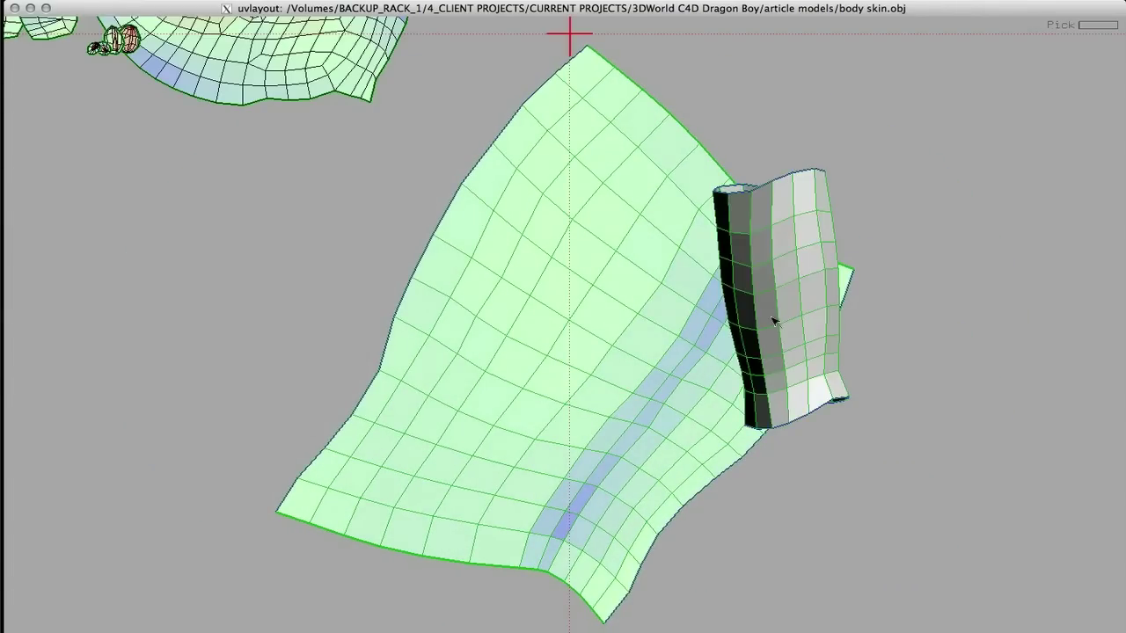
key("f")
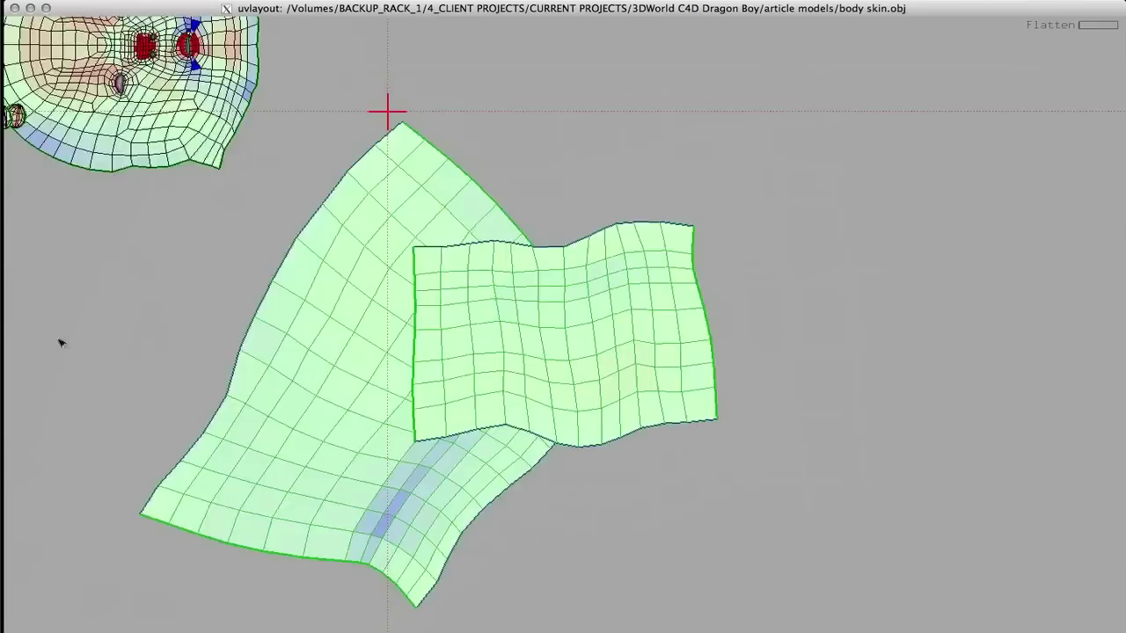
Step: Pack all the flattened shells into the UV square
right_click_drag(62, 343, 196, 266)
middle_click_drag(196, 266, 725, 418)
right_click_drag(726, 418, 368, 294)
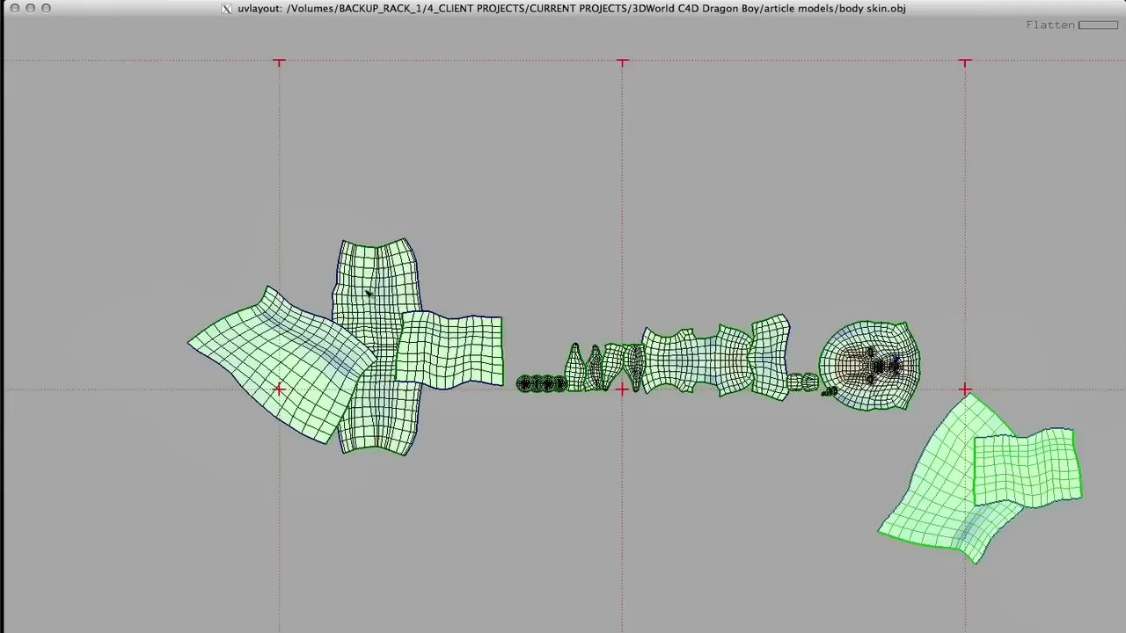
middle_click_drag(368, 293, 724, 327)
middle_click_drag(475, 301, 558, 310)
right_click_drag(558, 309, 534, 281)
middle_click_drag(423, 297, 456, 300)
left_click_drag(53, 7, 106, 37)
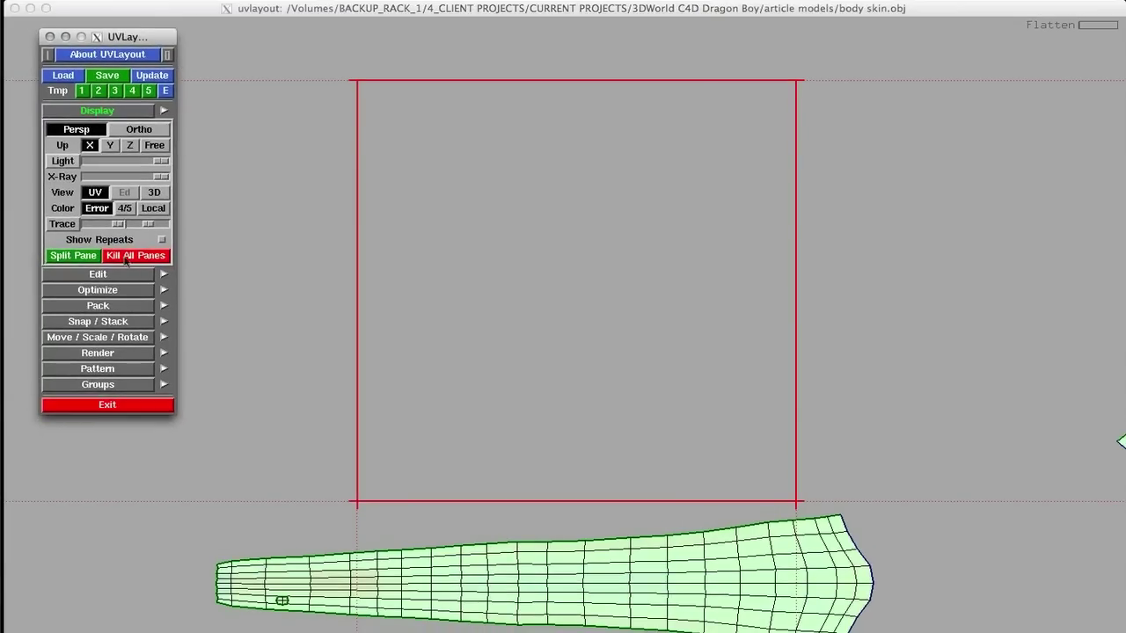
left_click(98, 305)
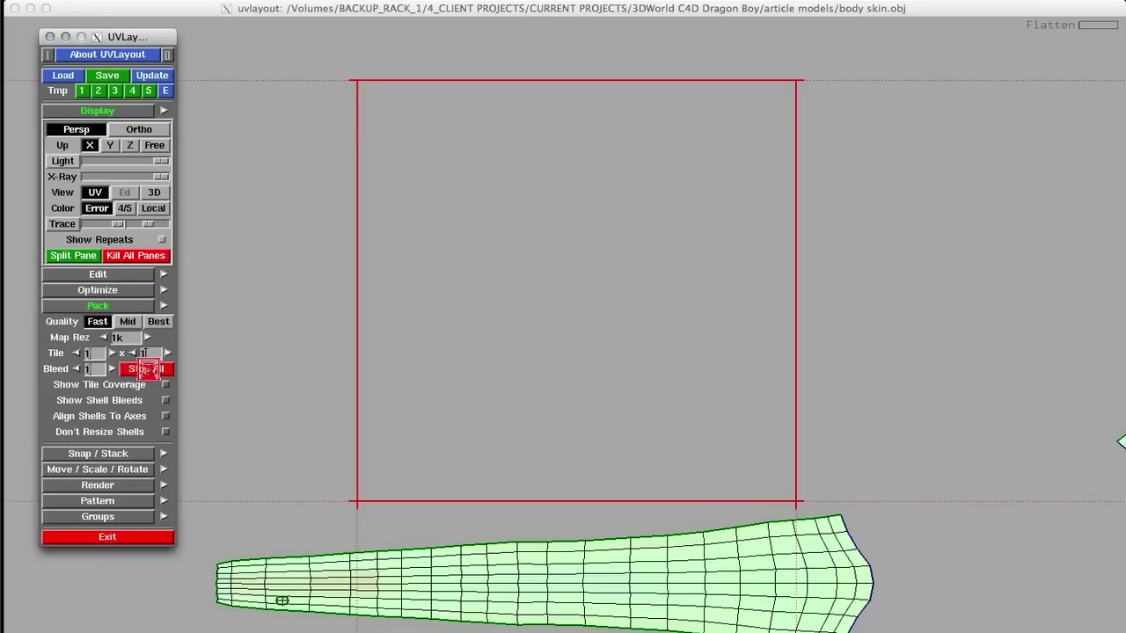
left_click(147, 369)
left_click(621, 217)
Step: Arrange the large shells like the body: upright head pieces above the torso, an arm on each side, and legs side by side above the tail
right_click_drag(621, 217, 519, 311)
middle_click_drag(519, 311, 489, 432)
right_click_drag(489, 432, 403, 295)
middle_click_drag(404, 295, 248, 217)
right_click_drag(248, 217, 376, 205)
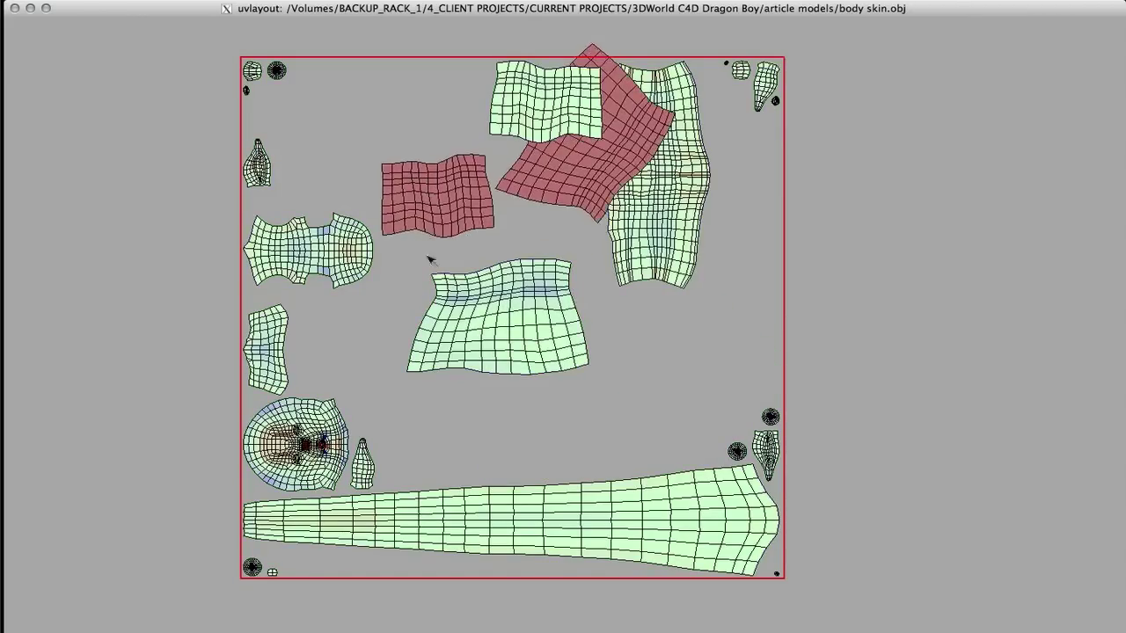
middle_click_drag(512, 333, 522, 428)
middle_click_drag(305, 445, 386, 163)
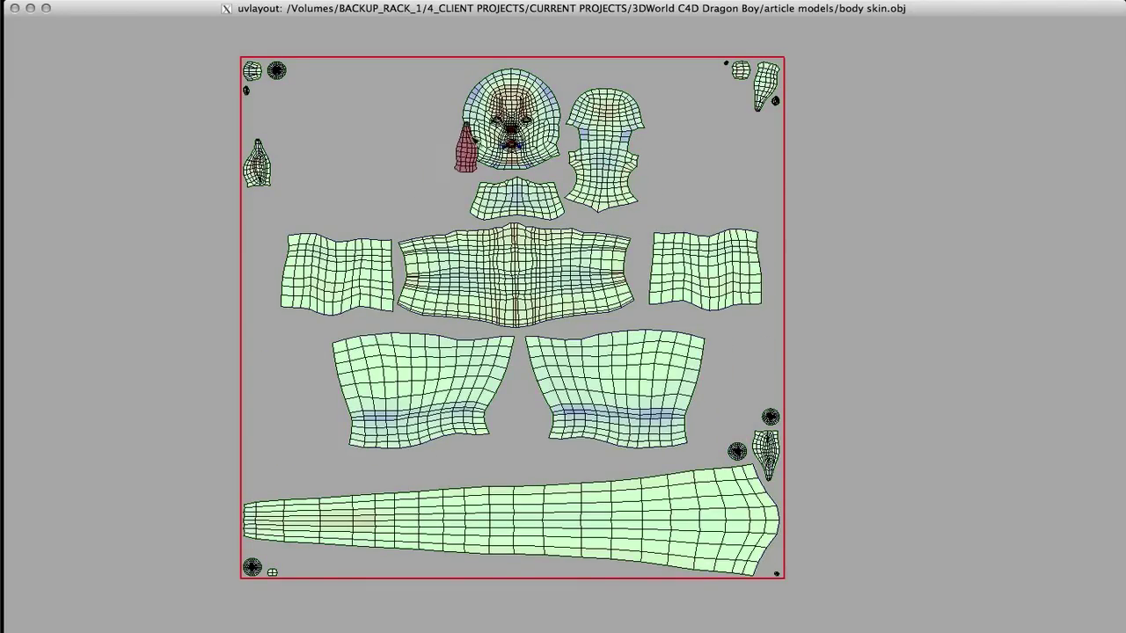
Step: Group the four ear shells two by two beside the face and line up the four round shells above the hourglass-shaped one
middle_click_drag(443, 112, 444, 112)
middle_click_drag(268, 166, 330, 121)
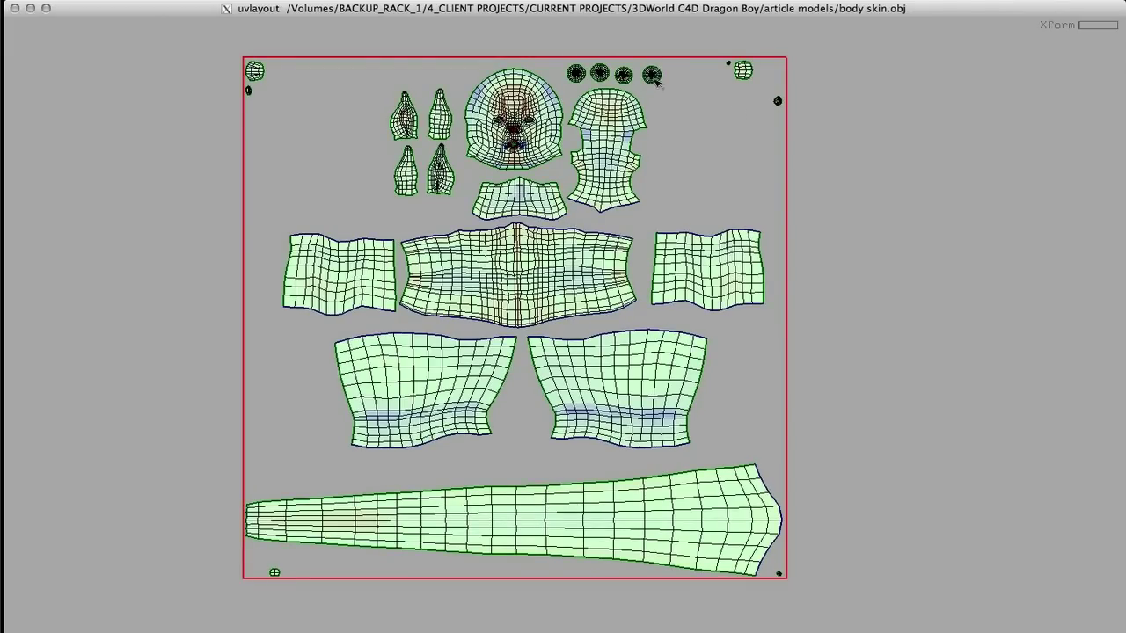
Step: Move the two tiny shells off the bottom edge of the UV square, one above the tail's narrow end and one beside the ears
middle_click_drag(275, 575, 278, 544)
left_click_drag(260, 495, 261, 492)
middle_click_drag(453, 71, 454, 81)
right_click_drag(386, 138, 388, 120)
middle_click_drag(388, 121, 380, 342)
right_click_drag(380, 342, 388, 308)
middle_click_drag(389, 308, 473, 313)
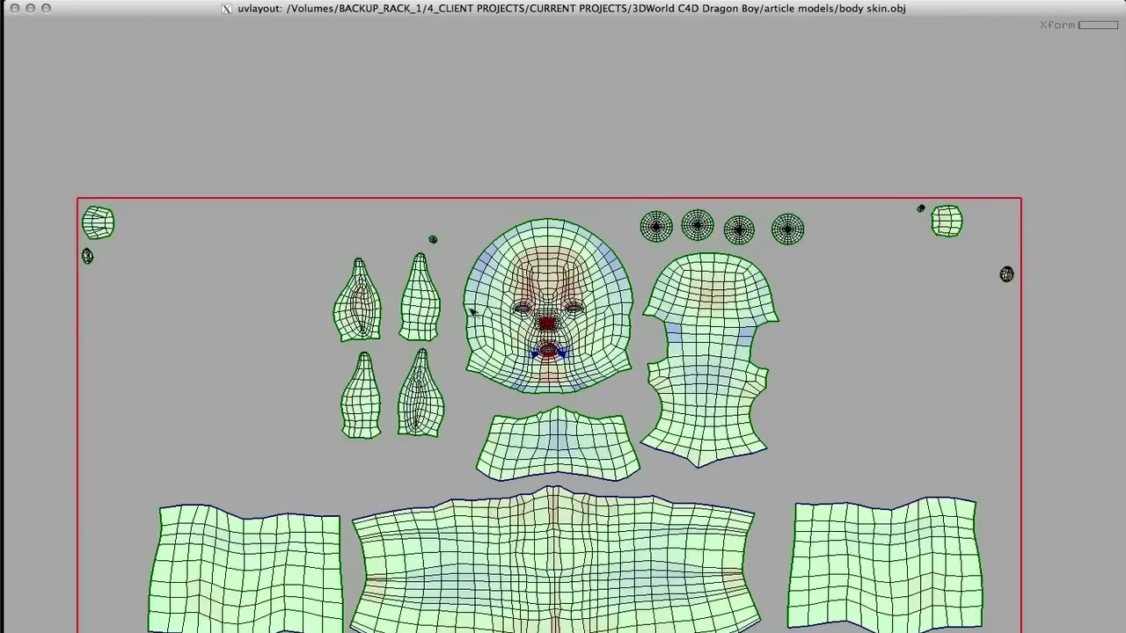
Step: Stack the two small rounded shells from the UV square's upper corners beside the lower part of the hourglass-shaped shell
right_click_drag(470, 309, 469, 304)
left_click_drag(97, 226, 500, 362)
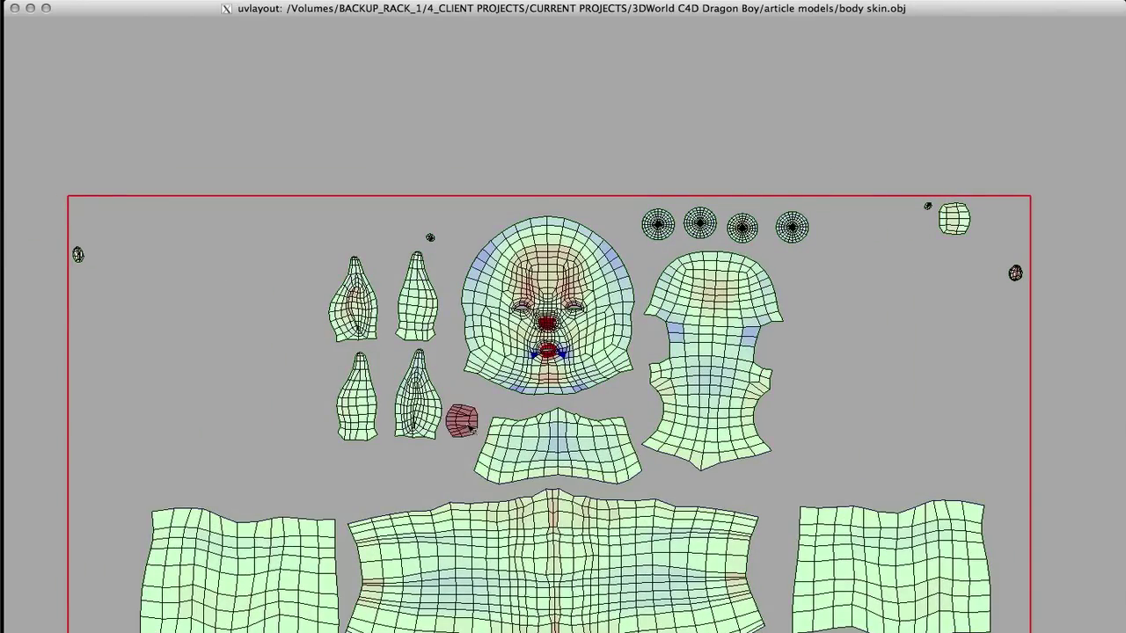
middle_click_drag(812, 423, 804, 423)
middle_click_drag(945, 221, 804, 379)
Step: Line up the four tiny dark shells in a column above the two rounded ones beside the hourglass-shaped shell
left_click_drag(1021, 274, 821, 333)
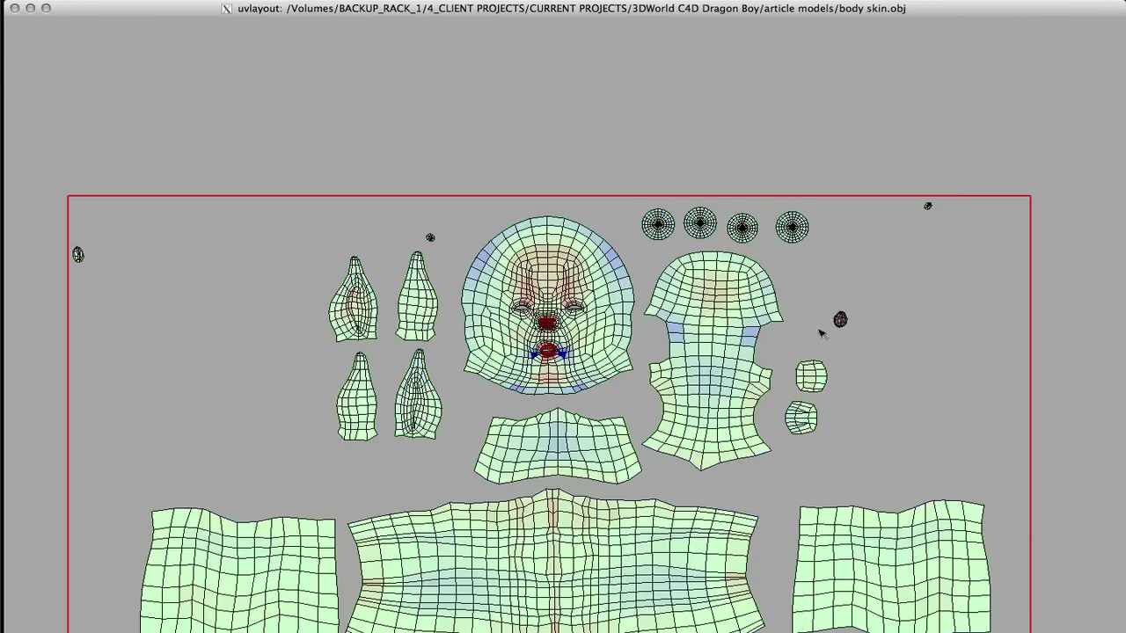
middle_click_drag(816, 350, 815, 349)
left_click_drag(79, 255, 367, 305)
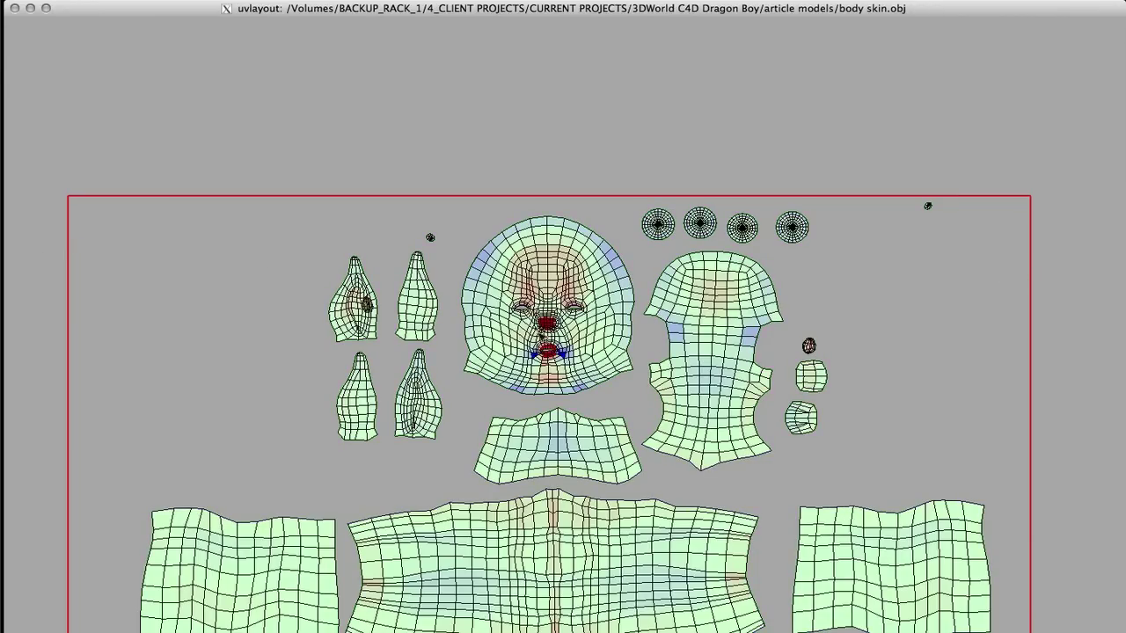
left_click(811, 329)
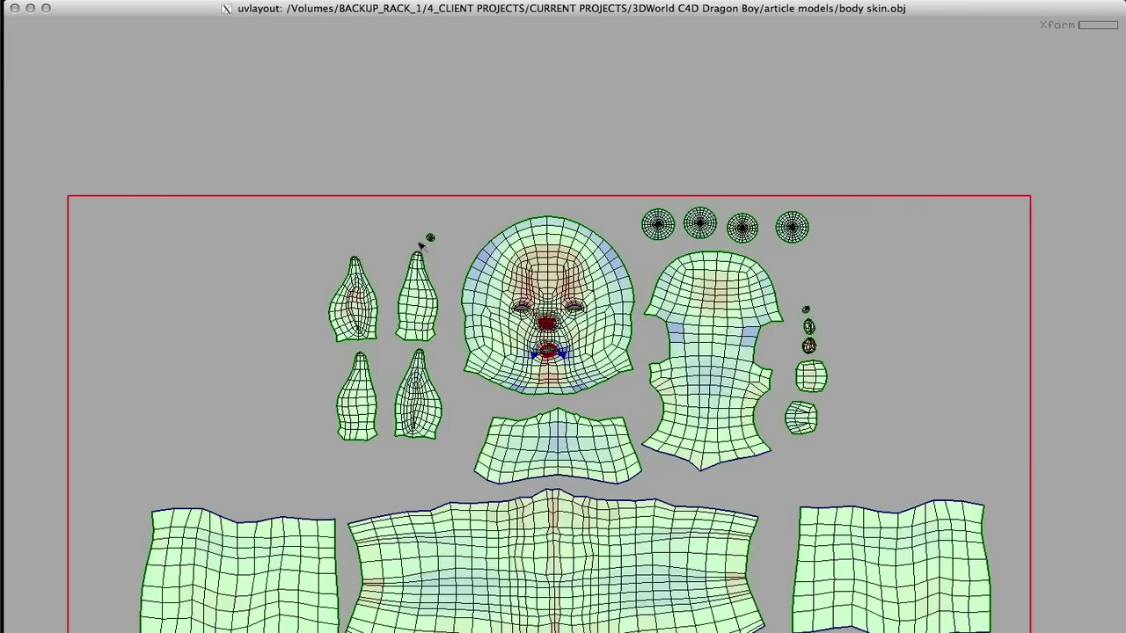
left_click_drag(430, 239, 636, 251)
left_click_drag(807, 291, 810, 295)
Step: Lower the torso and both arms and spread the legs apart to make room beneath the head shells
right_click_drag(592, 343, 311, 388)
middle_click_drag(286, 369, 243, 214)
middle_click_drag(293, 320, 295, 327)
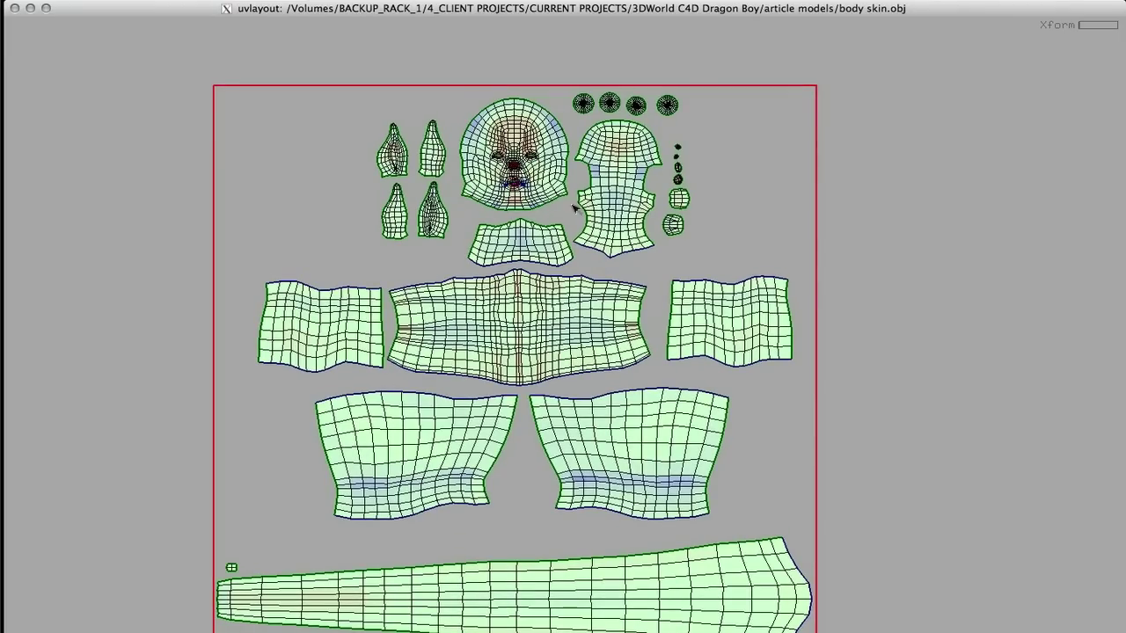
left_click_drag(420, 464, 367, 504)
left_click_drag(607, 467, 563, 499)
left_click_drag(566, 361, 548, 389)
left_click_drag(309, 335, 285, 381)
left_click_drag(465, 371, 464, 377)
left_click_drag(600, 465, 661, 451)
mouse_move(380, 496)
left_mouse_down()
mouse_move(390, 464)
mouse_move(391, 482)
left_mouse_up()
left_click_drag(516, 352, 527, 343)
left_click_drag(726, 300, 726, 342)
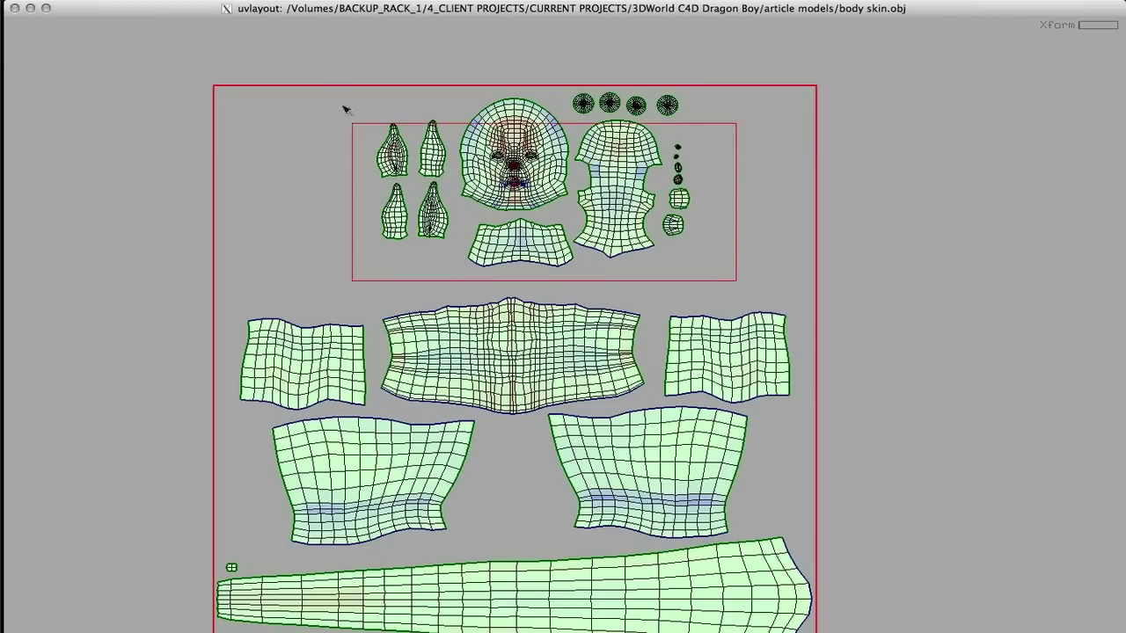
Step: Enlarge all the head, ear and small shells as one group and shift both legs to make room
left_click_drag(344, 109, 332, 69)
right_click_drag(511, 138, 650, 114)
middle_click_drag(526, 163, 516, 179)
middle_click_drag(320, 467, 292, 483)
middle_click_drag(614, 482, 583, 489)
Step: Rotate the tail shell upright with its narrow end up and place it along the right edge of the UV square
middle_click_drag(555, 612, 755, 396)
left_click_drag(807, 407, 668, 431)
middle_click_drag(610, 357, 518, 260)
middle_click_drag(645, 429, 668, 429)
mouse_move(667, 428)
right_mouse_down()
mouse_move(642, 401)
mouse_move(668, 479)
mouse_move(658, 448)
right_mouse_up()
middle_click_drag(646, 453, 668, 435)
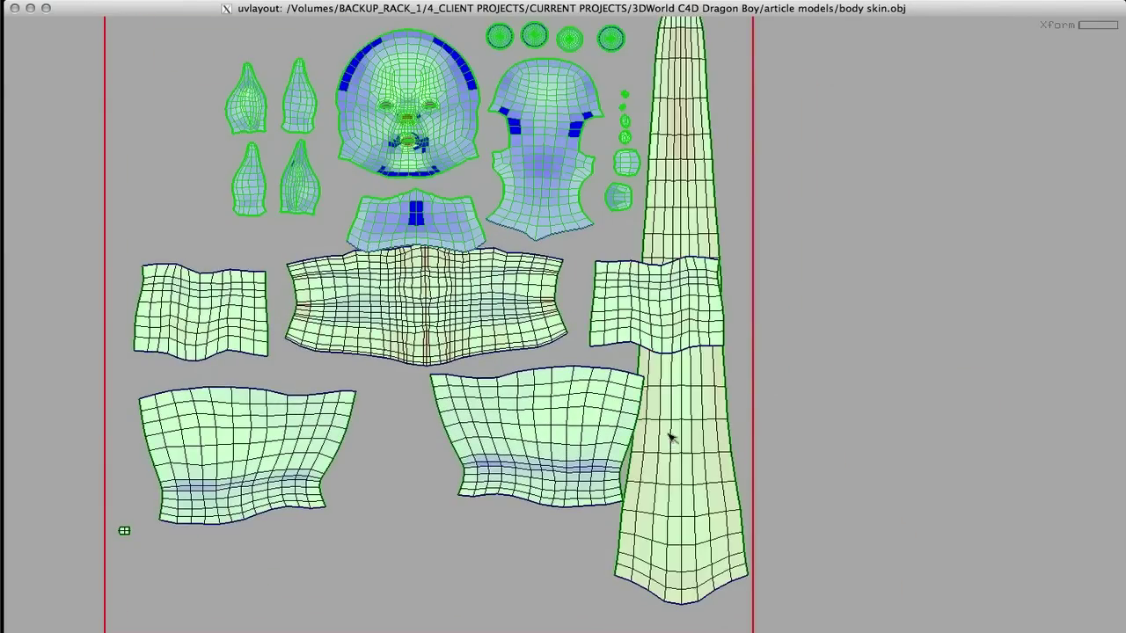
right_click_drag(676, 425, 651, 423)
middle_click_drag(653, 426, 714, 478)
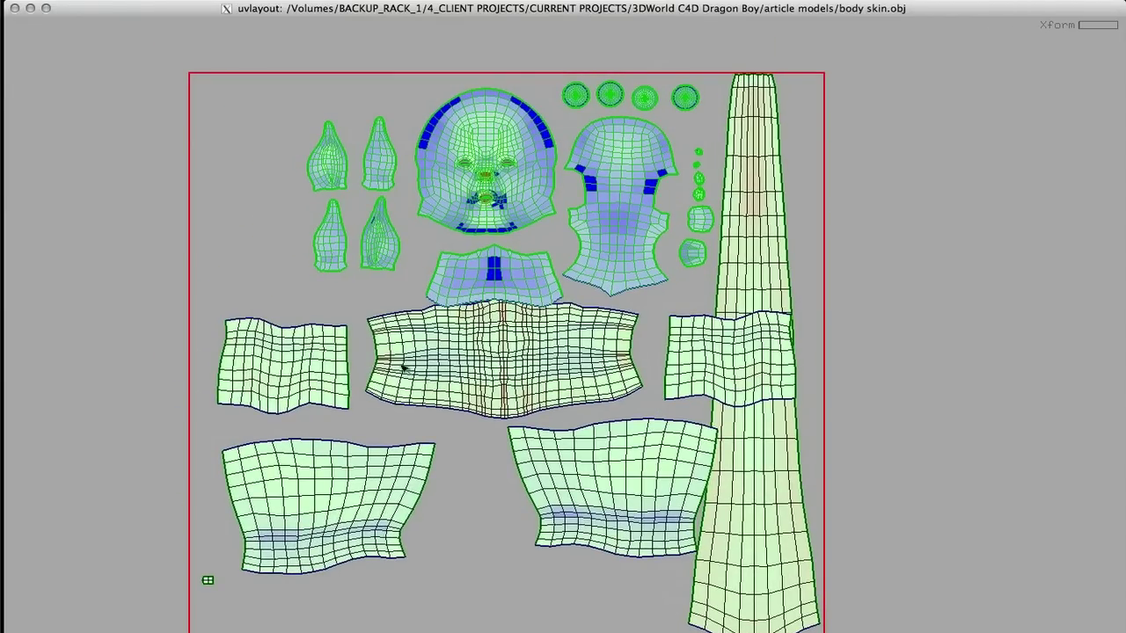
Step: Lower the left leg shell and move the tiny square shell to the UV square's upper corner beside the tail's tip
left_click_drag(368, 490, 264, 570)
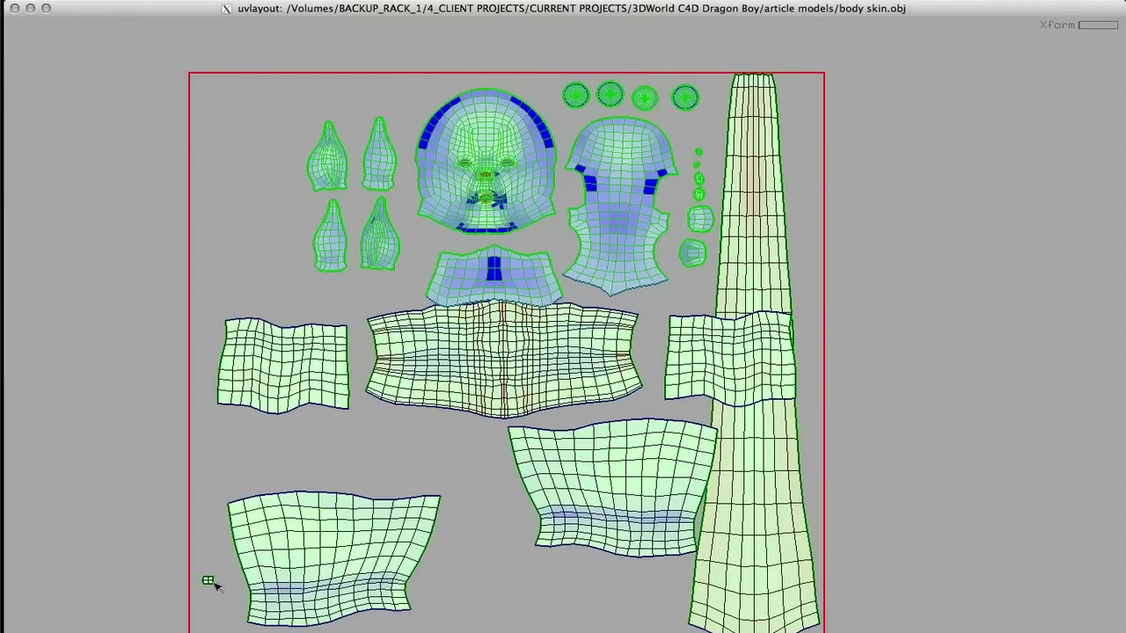
middle_click_drag(214, 583, 334, 541)
middle_click_drag(806, 114, 805, 104)
right_click_drag(692, 214, 666, 206)
middle_click_drag(666, 205, 673, 185)
right_click_drag(638, 182, 627, 190)
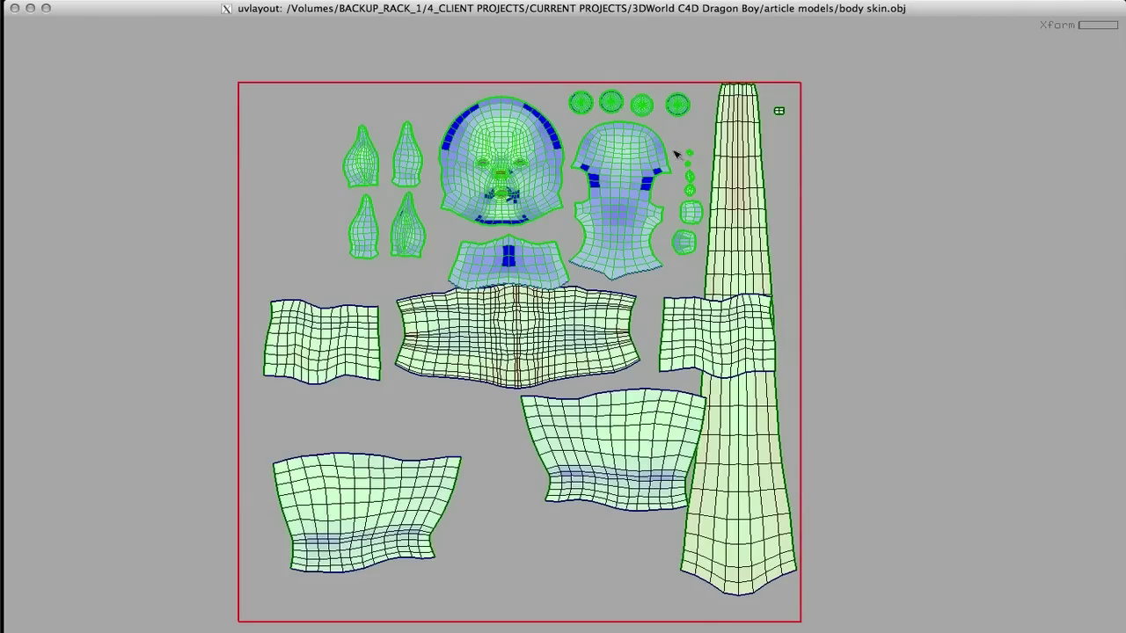
Step: Shift the enlarged head shell group away from the tail and slide the tail fully inside the UV square
mouse_move(664, 138)
middle_mouse_down()
mouse_move(664, 116)
mouse_move(646, 139)
middle_mouse_up()
middle_click_drag(694, 201, 690, 181)
middle_click_drag(742, 207, 739, 225)
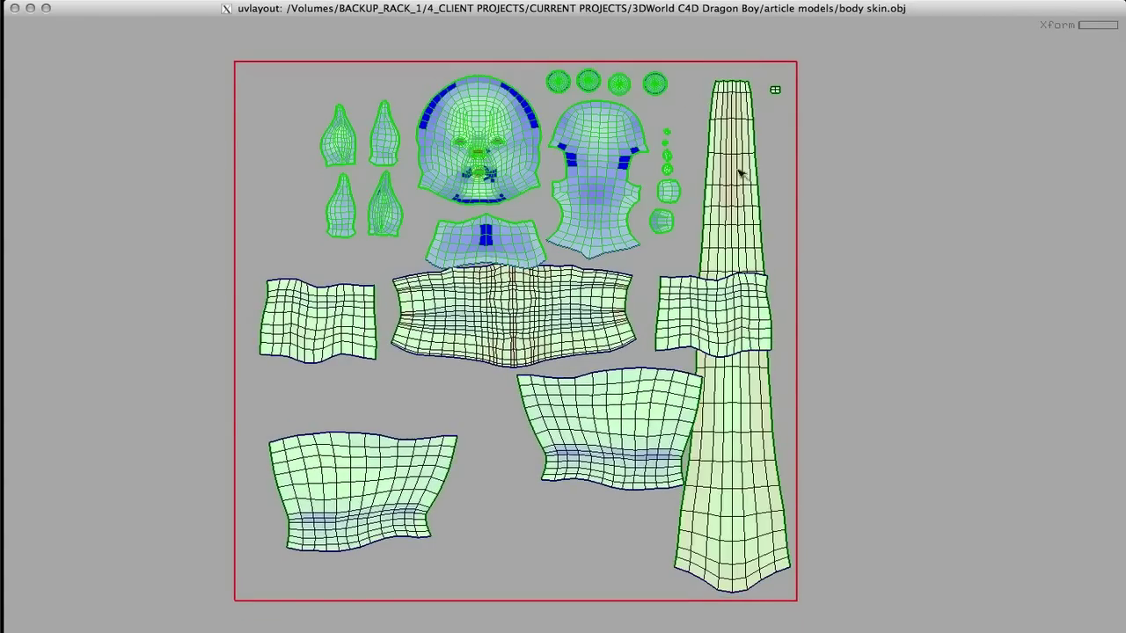
Step: Set both legs side by side near the bottom of the UV square and pull the torso and arms clear of the tail
middle_click_drag(425, 486, 410, 508)
middle_click_drag(613, 448, 558, 535)
middle_click_drag(535, 339, 514, 393)
middle_click_drag(347, 338, 335, 384)
middle_click_drag(438, 391, 450, 393)
middle_click_drag(675, 323, 582, 337)
middle_click_drag(724, 478, 718, 478)
middle_click_drag(357, 524, 365, 539)
Step: Place the left arm below the ears, with the torso above the left leg and the right arm above the right leg
middle_click_drag(336, 375, 310, 327)
middle_click_drag(413, 400, 312, 428)
middle_click_drag(324, 341, 325, 311)
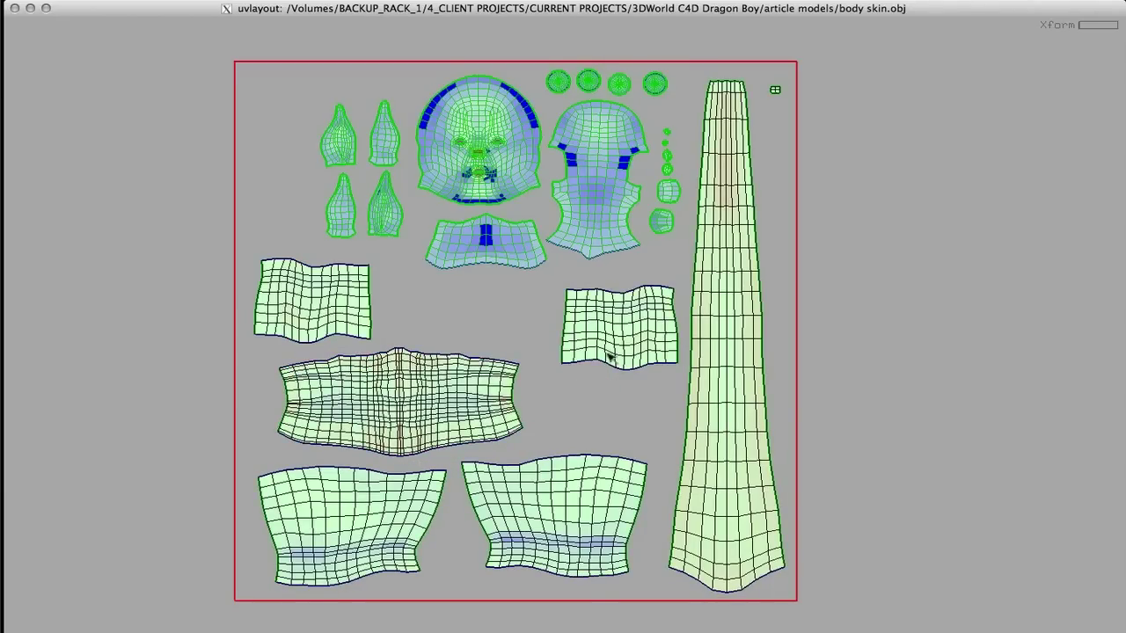
middle_click_drag(598, 346, 581, 416)
middle_click_drag(359, 306, 356, 306)
middle_click_drag(372, 398, 381, 412)
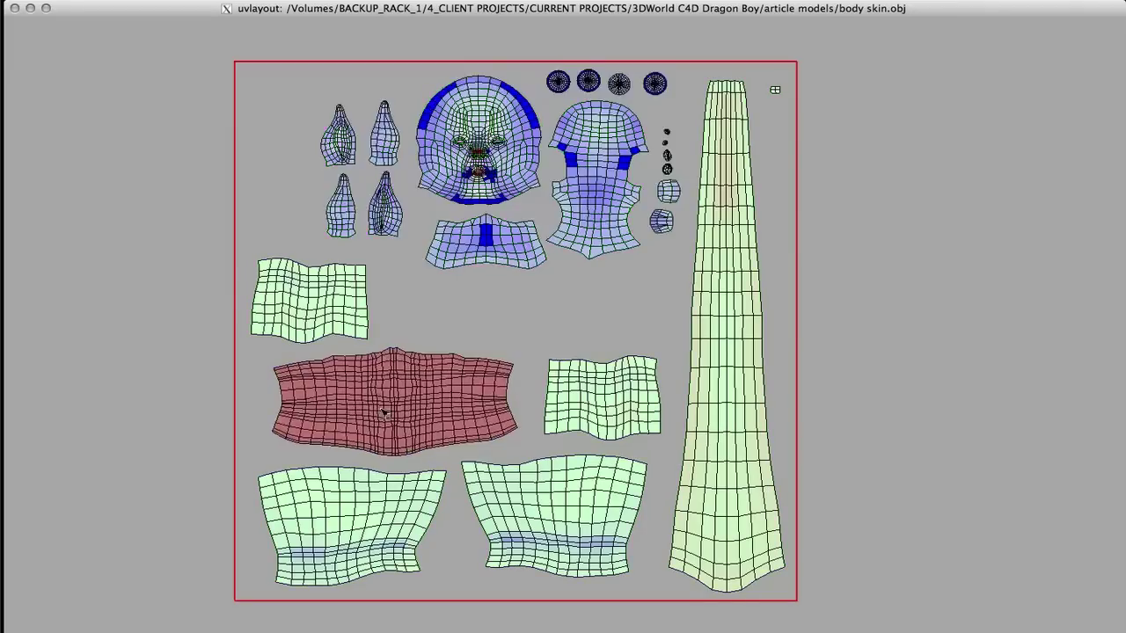
Step: Place the left arm beside the right arm and stand the torso upright along the left edge of the UV square
middle_click_drag(306, 315, 477, 408)
left_click_drag(356, 444, 466, 499)
middle_click_drag(435, 435, 319, 329)
Step: Move the four ear shells above the upright torso and reposition the remaining head shells as one group
right_click_drag(414, 293, 467, 284)
middle_click_drag(466, 284, 487, 425)
middle_click_drag(321, 273, 271, 231)
left_click_drag(703, 80, 370, 395)
left_click_drag(420, 349, 463, 407)
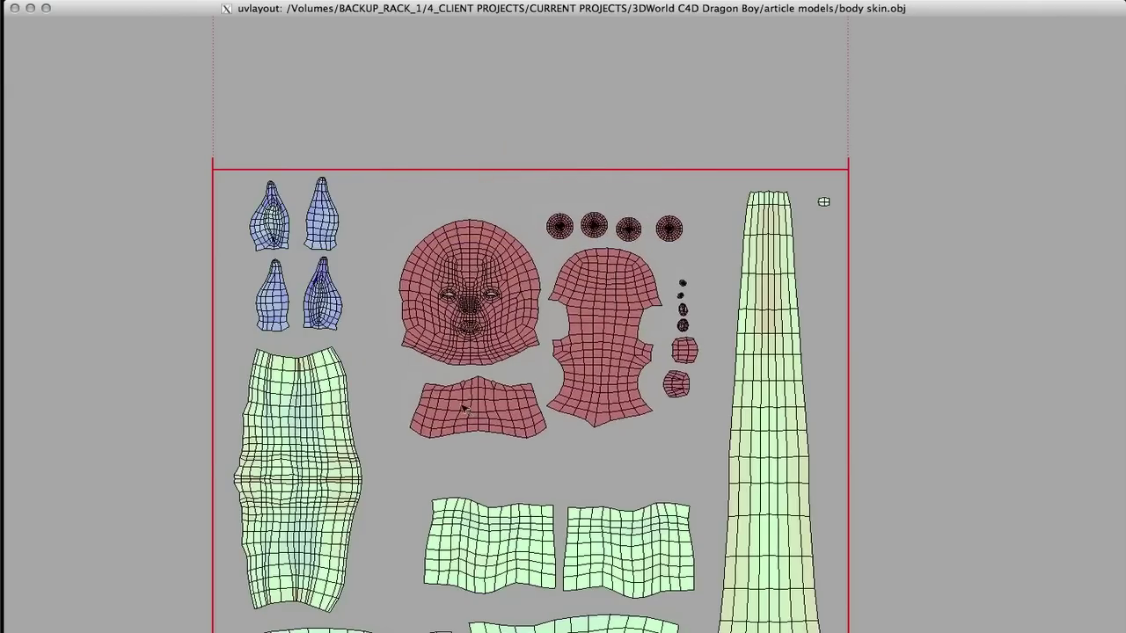
right_click_drag(425, 387, 407, 381)
middle_click_drag(447, 402, 450, 246)
Step: Fit the two arm shells between the head shells and the legs, and deselect the head group
left_click_drag(527, 368, 519, 355)
left_click_drag(606, 359, 603, 345)
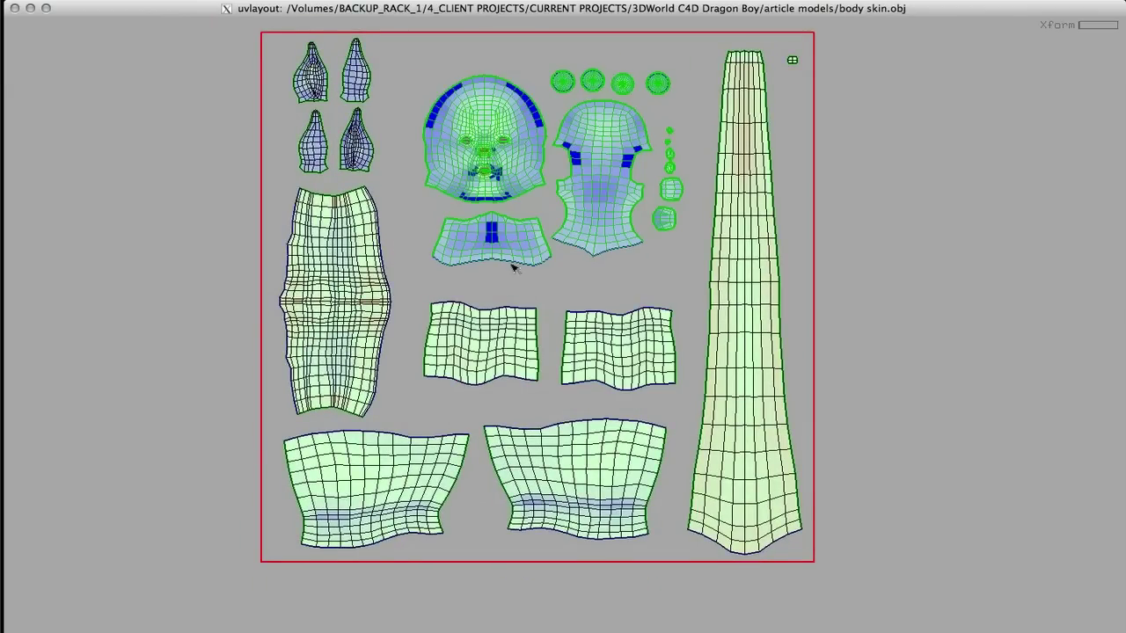
middle_click_drag(513, 267, 521, 286)
left_click(107, 176)
right_click_drag(153, 175, 181, 171)
middle_click_drag(160, 174, 162, 185)
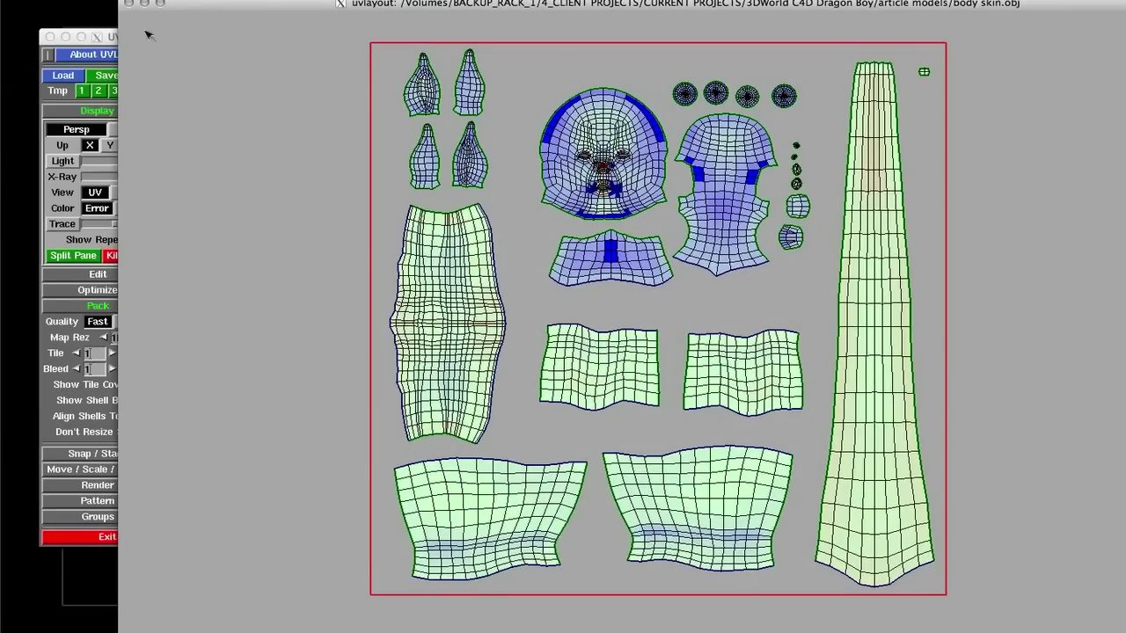
Step: Bring the control panel into view and save the UV layout over body skin.obj
left_click(86, 35)
left_click_drag(86, 36, 0, 84)
left_click_drag(234, 5, 123, 0)
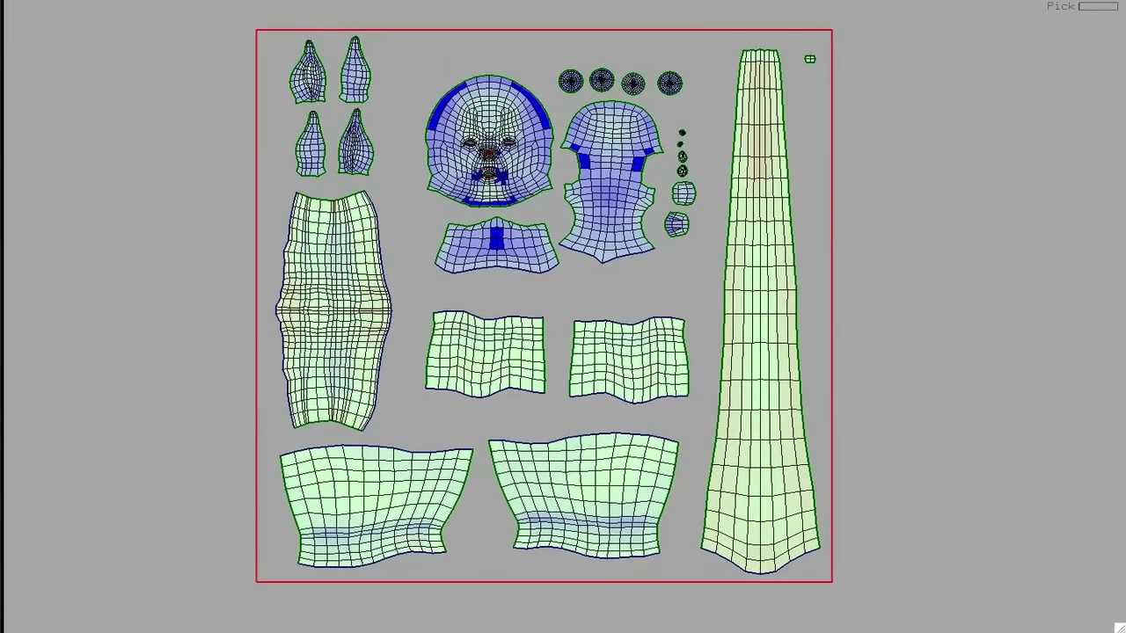
left_click_drag(0, 80, 154, 26)
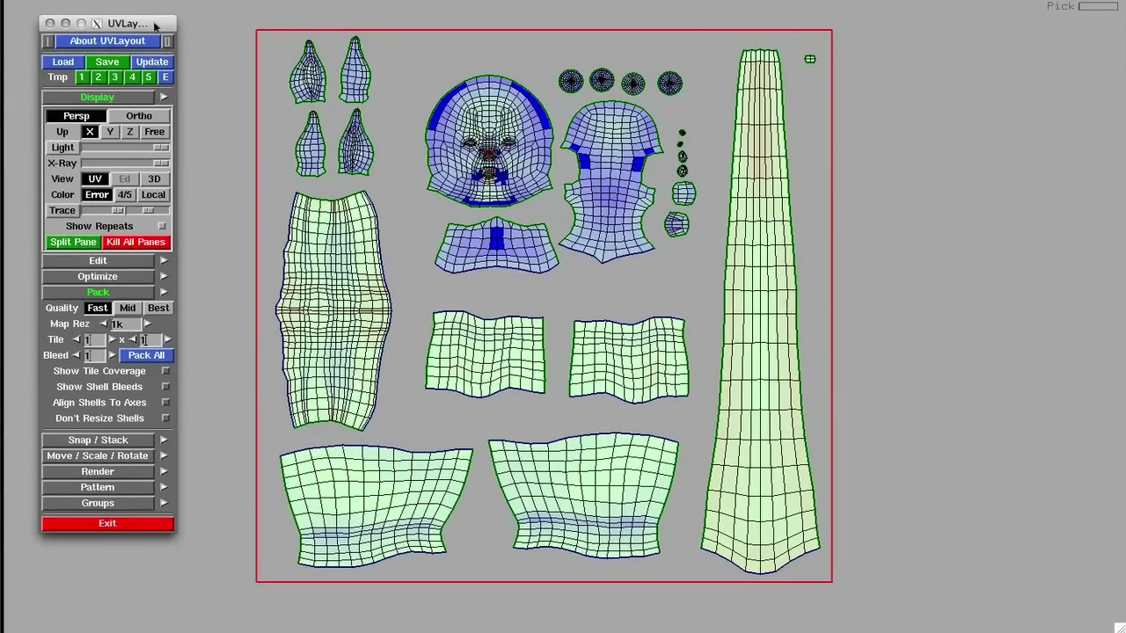
left_click(108, 62)
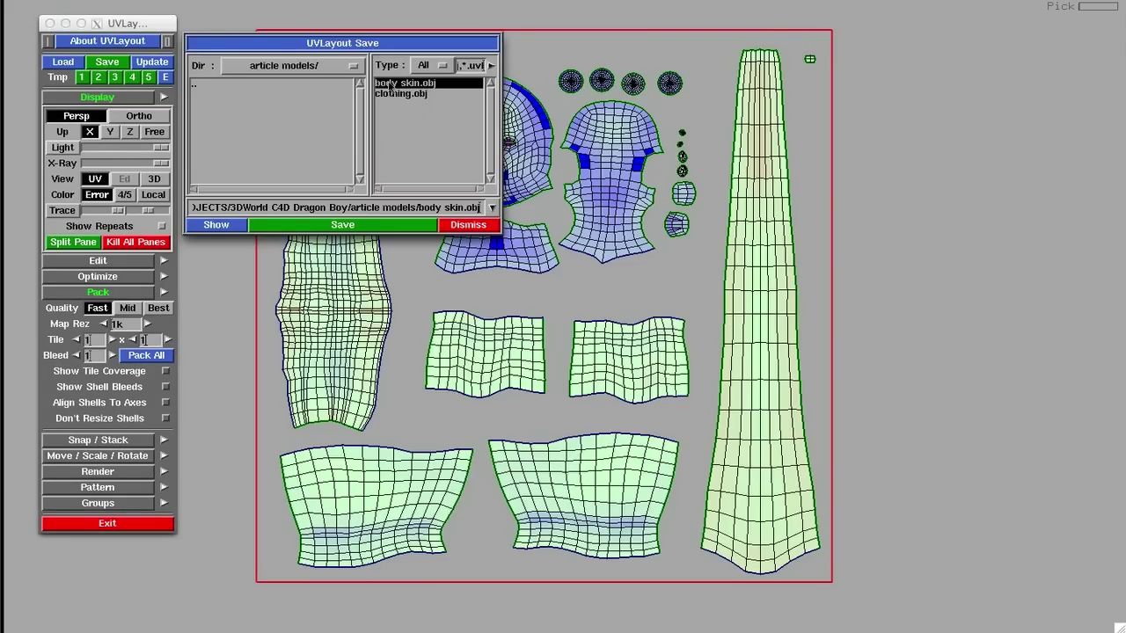
double_click(389, 85)
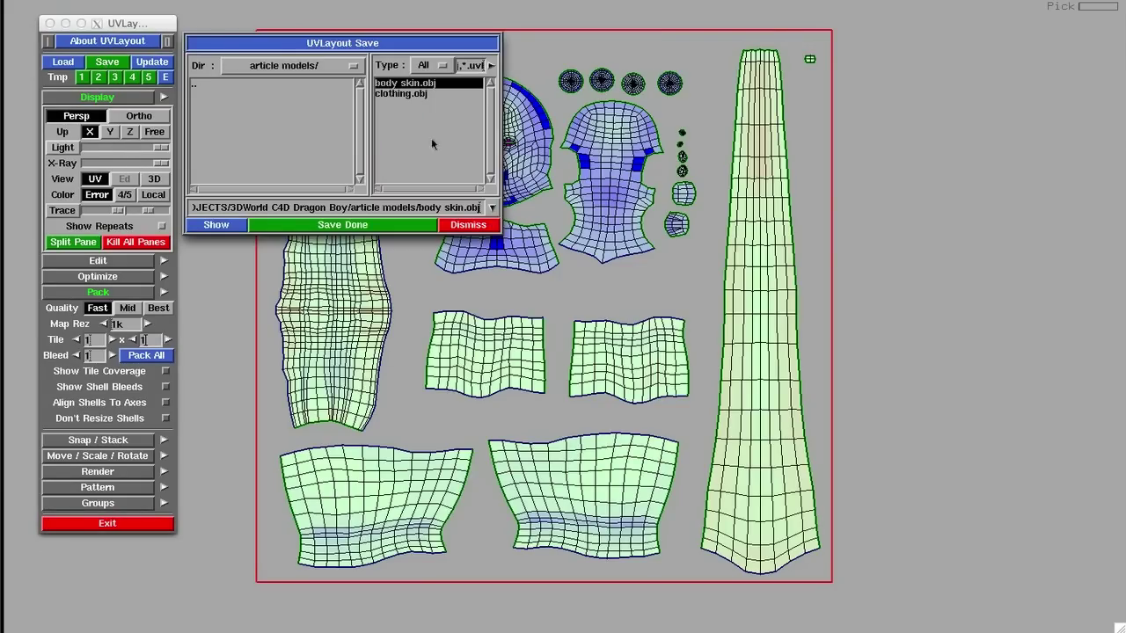
Step: Save another copy of the model as body skinuv.obj and close the save dialog
left_click(466, 208)
type("uv")
left_click(333, 227)
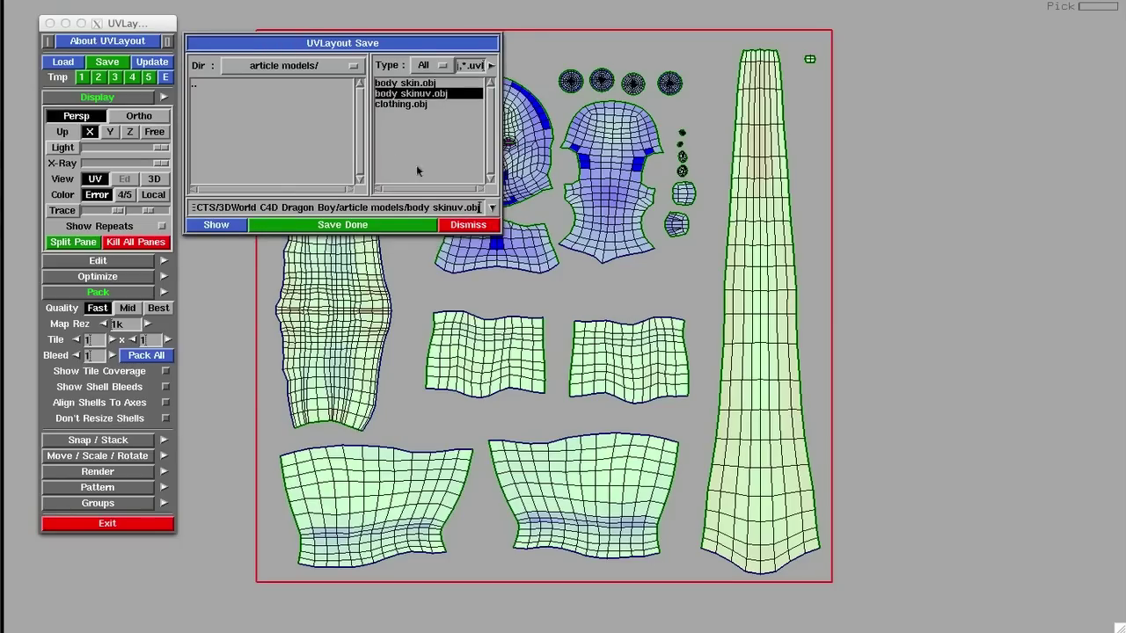
left_click(463, 226)
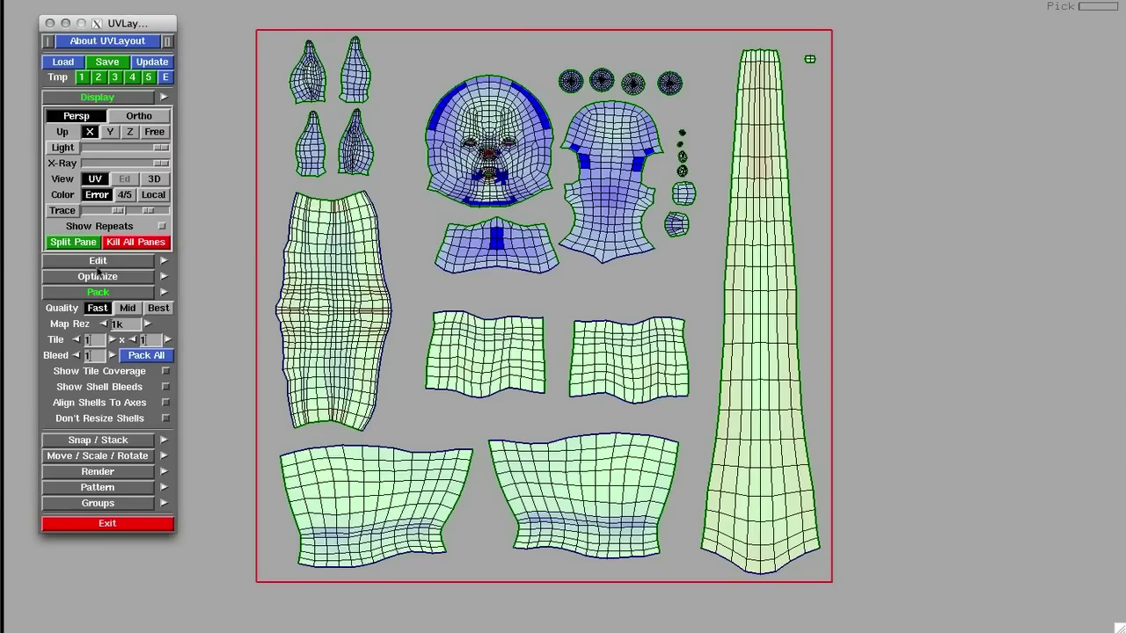
Step: Render the UV layout to the image file layout.tif and look over the resulting wireframe image
left_click(93, 475)
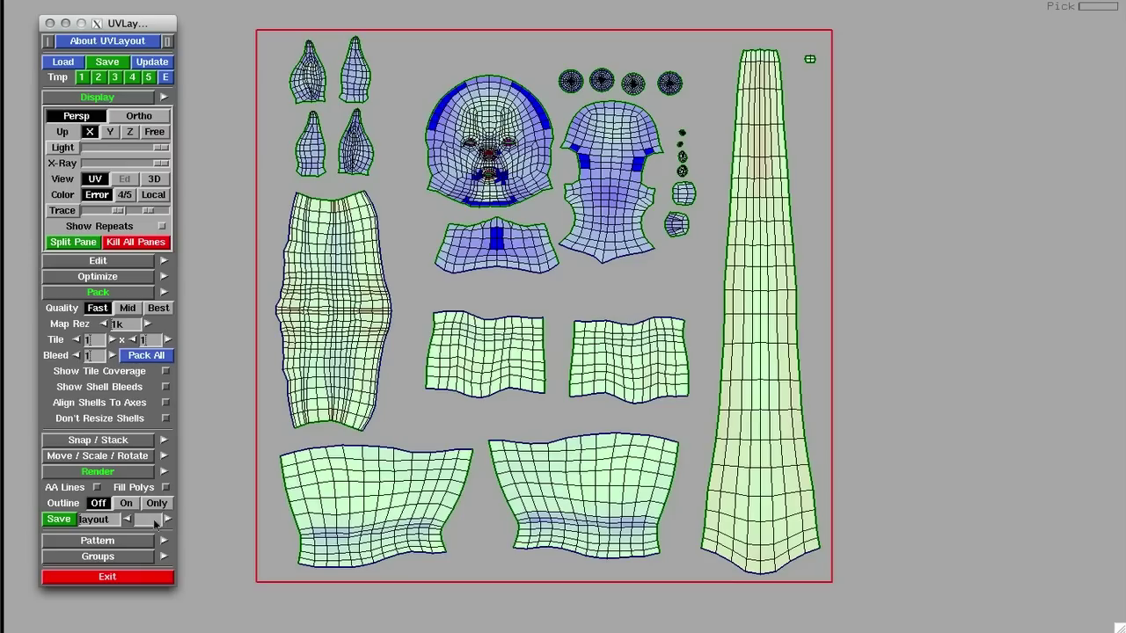
type("k")
left_click(60, 520)
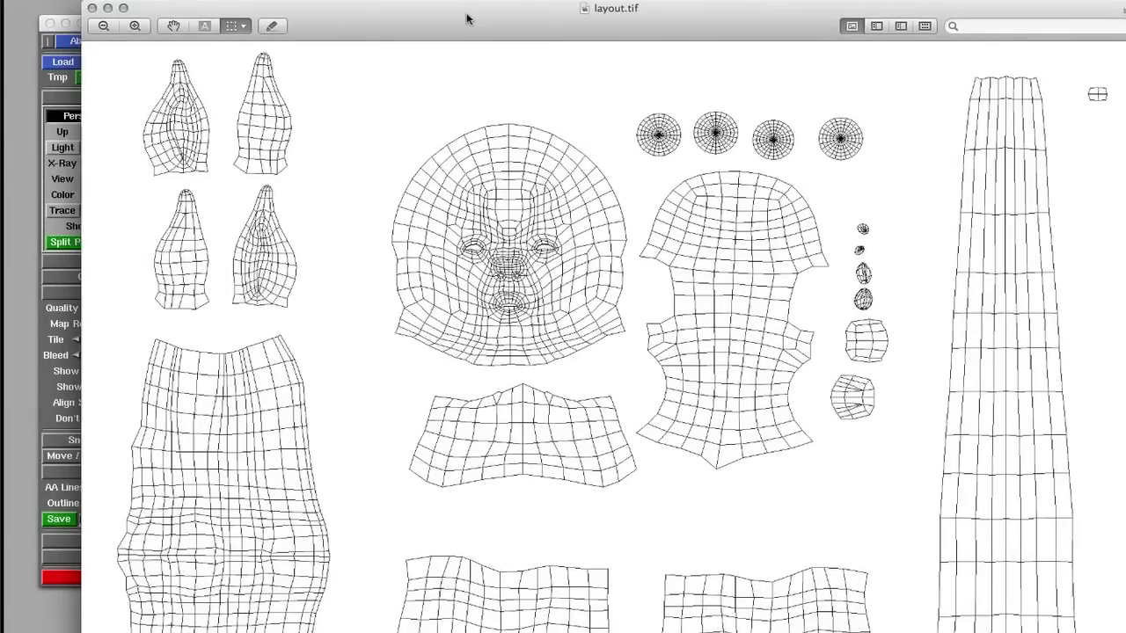
left_click_drag(466, 17, 412, 28)
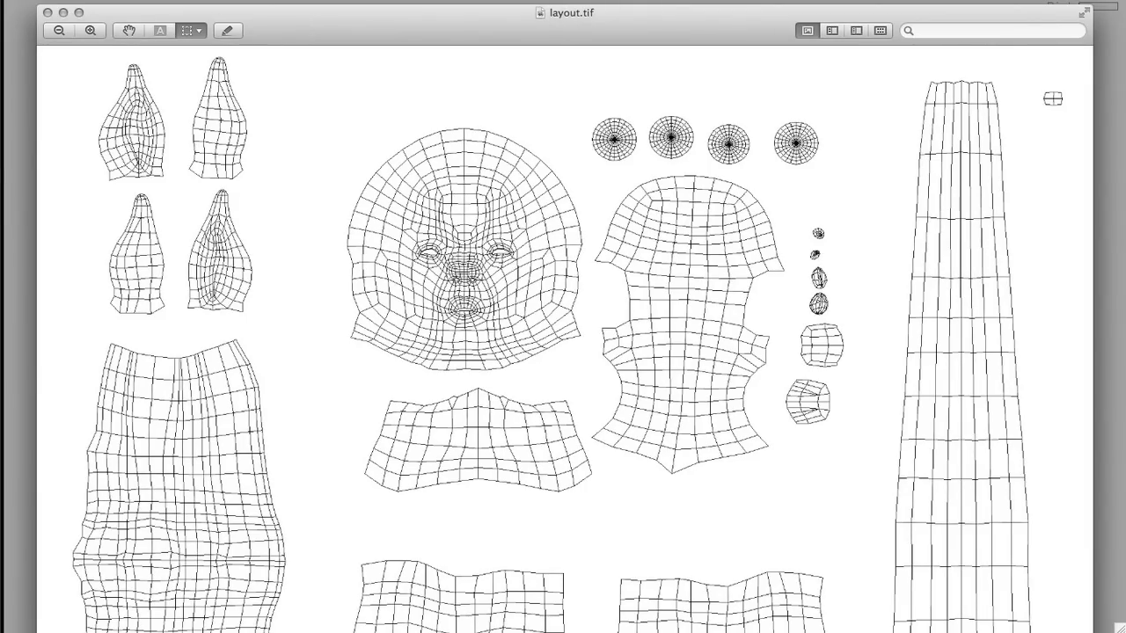
key("super+w")
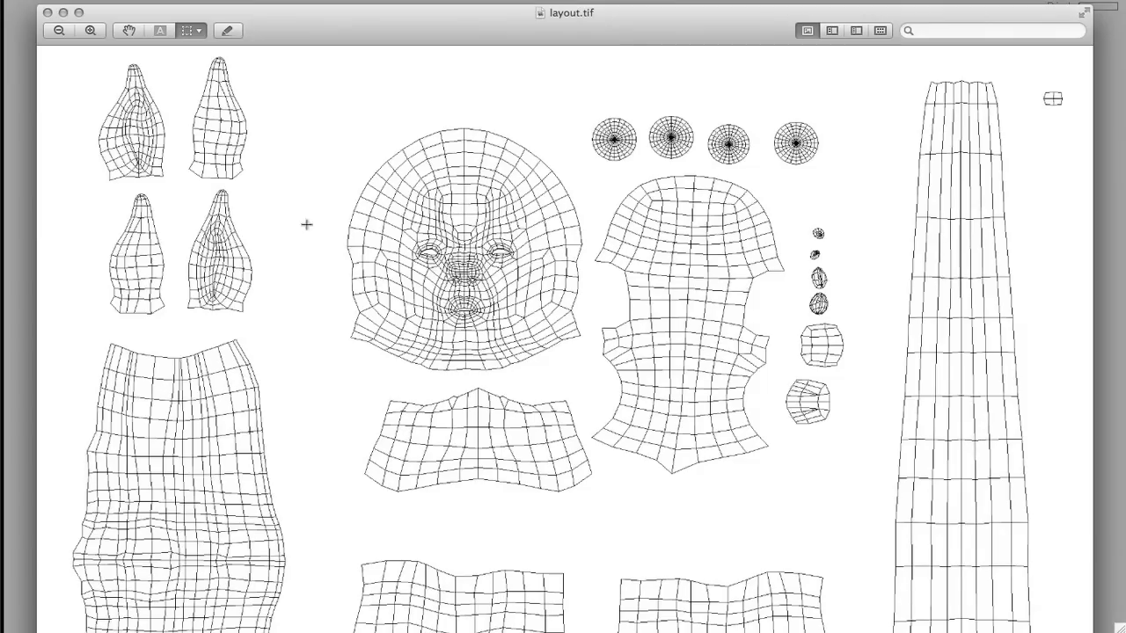